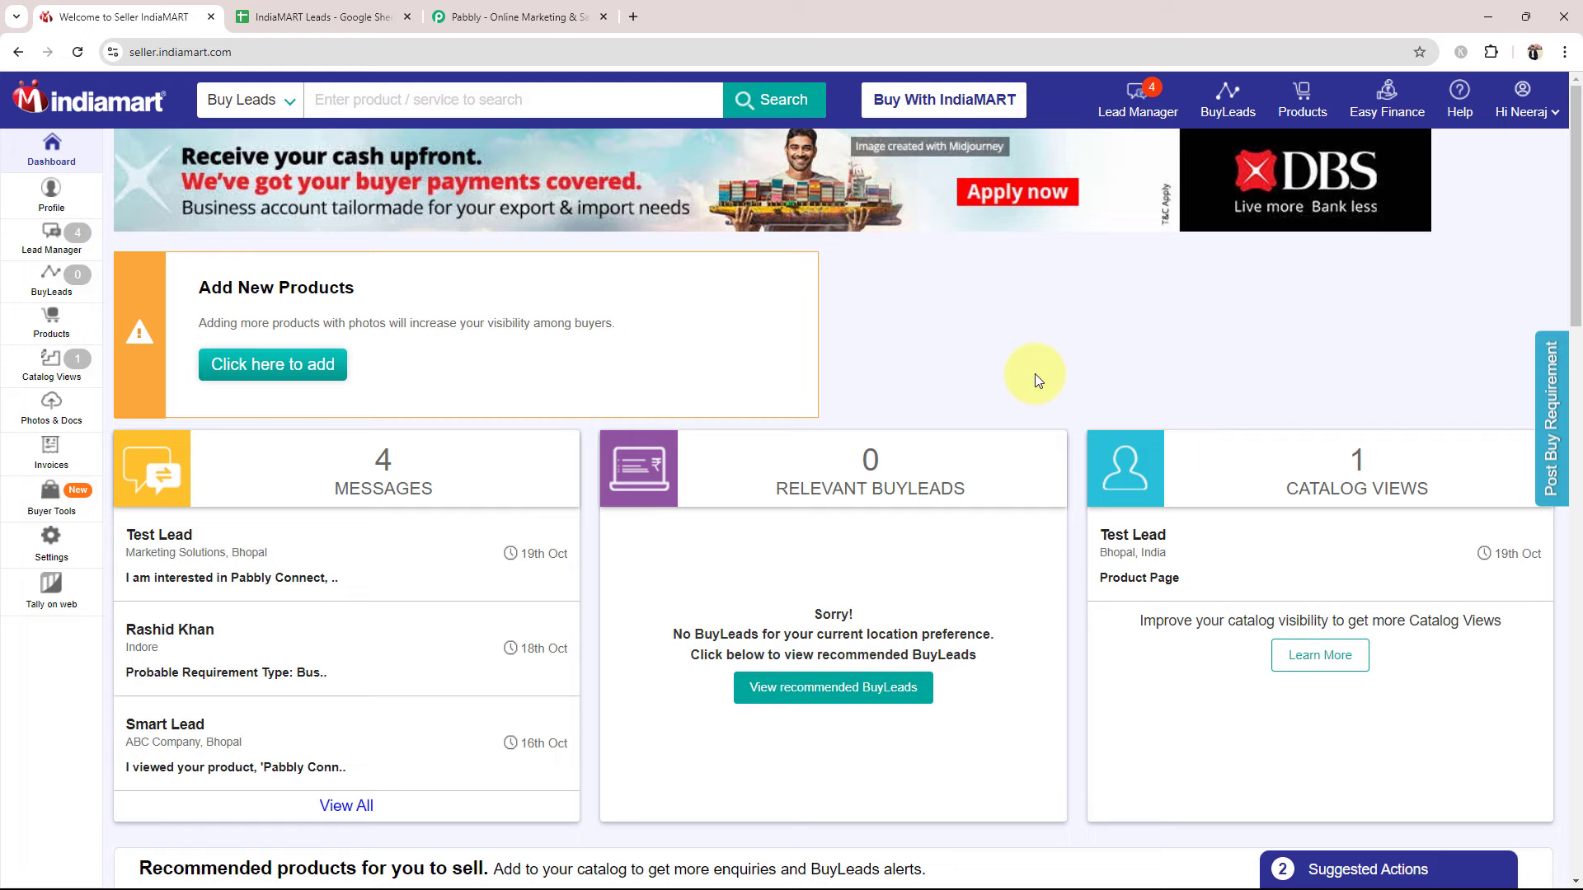
Glance at the IndiaMART Leads sheet, return to IndiaMART, then bring up the Pabbly homepage tab.
{"action": "left_click", "coordinate": [319, 17]}
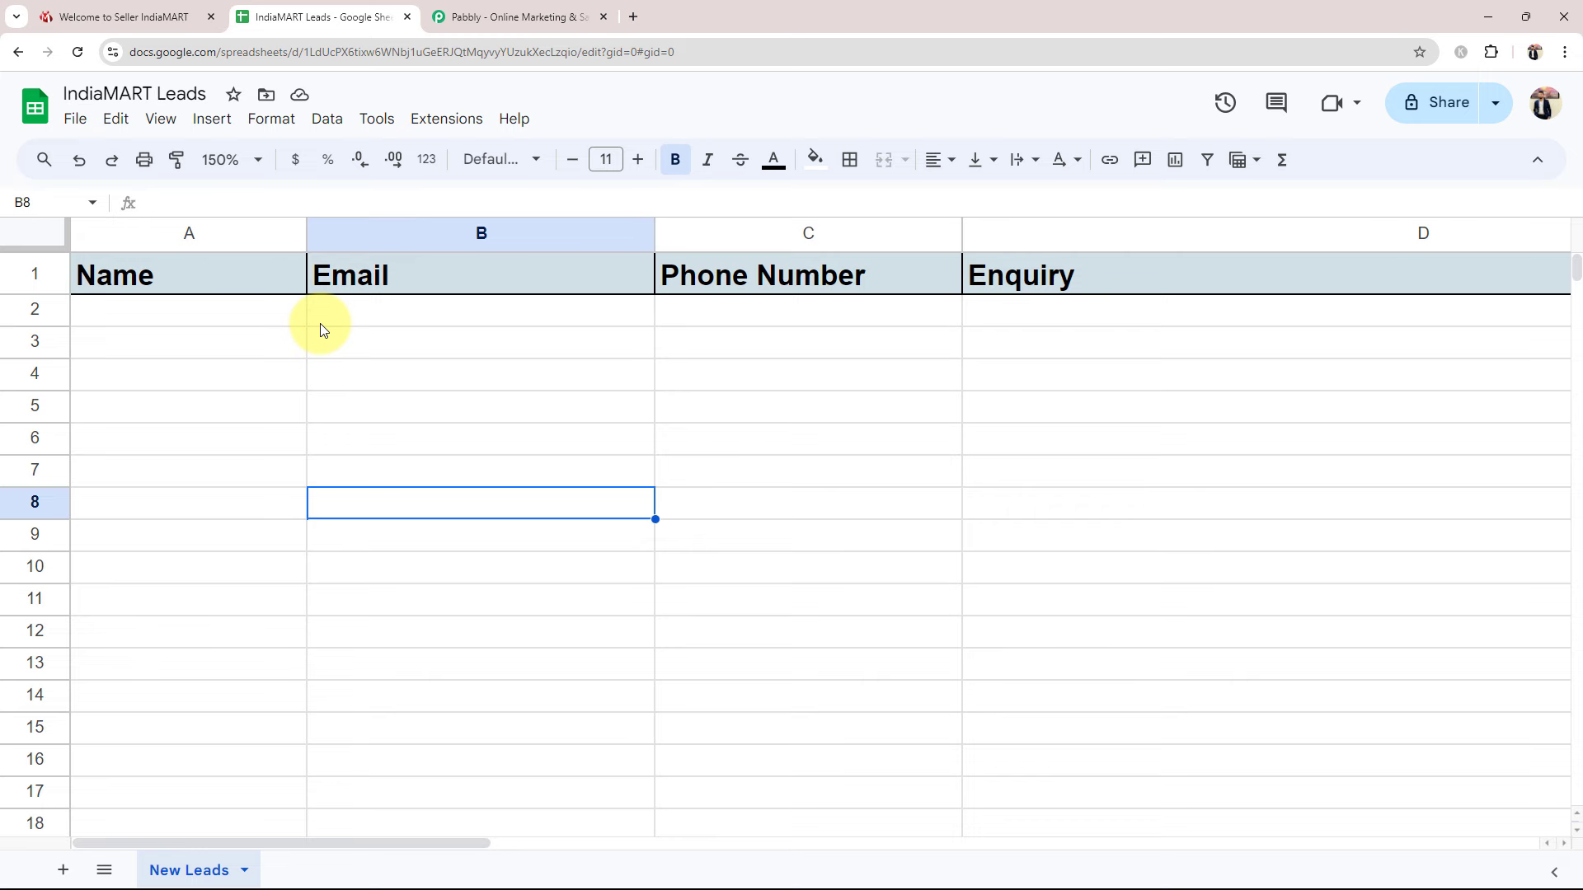
{"action": "left_click", "coordinate": [155, 10]}
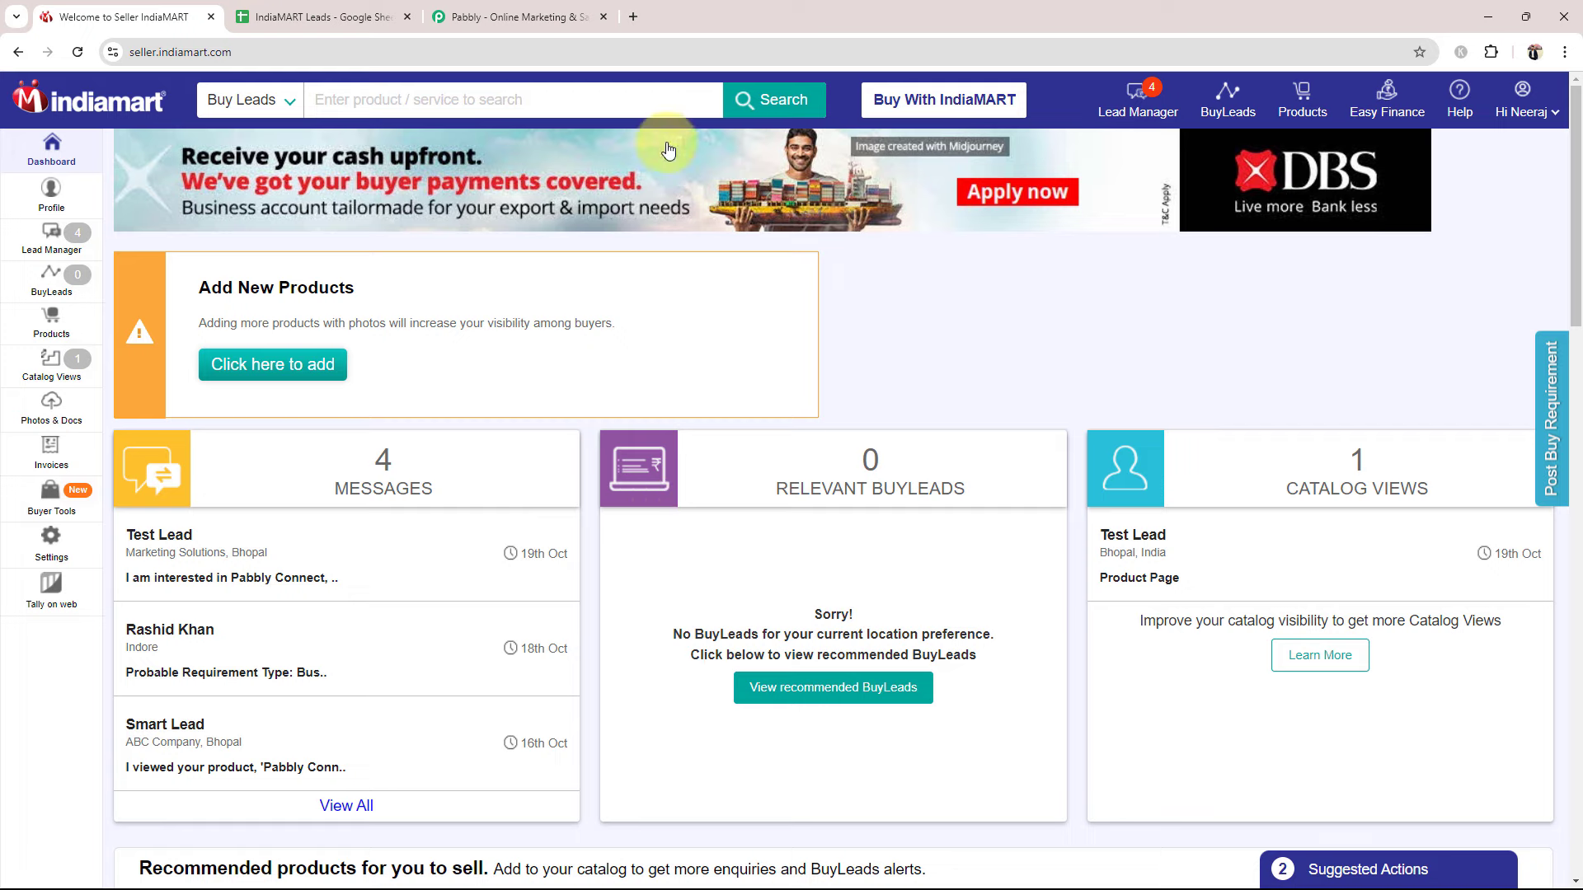
{"action": "left_click", "coordinate": [499, 10]}
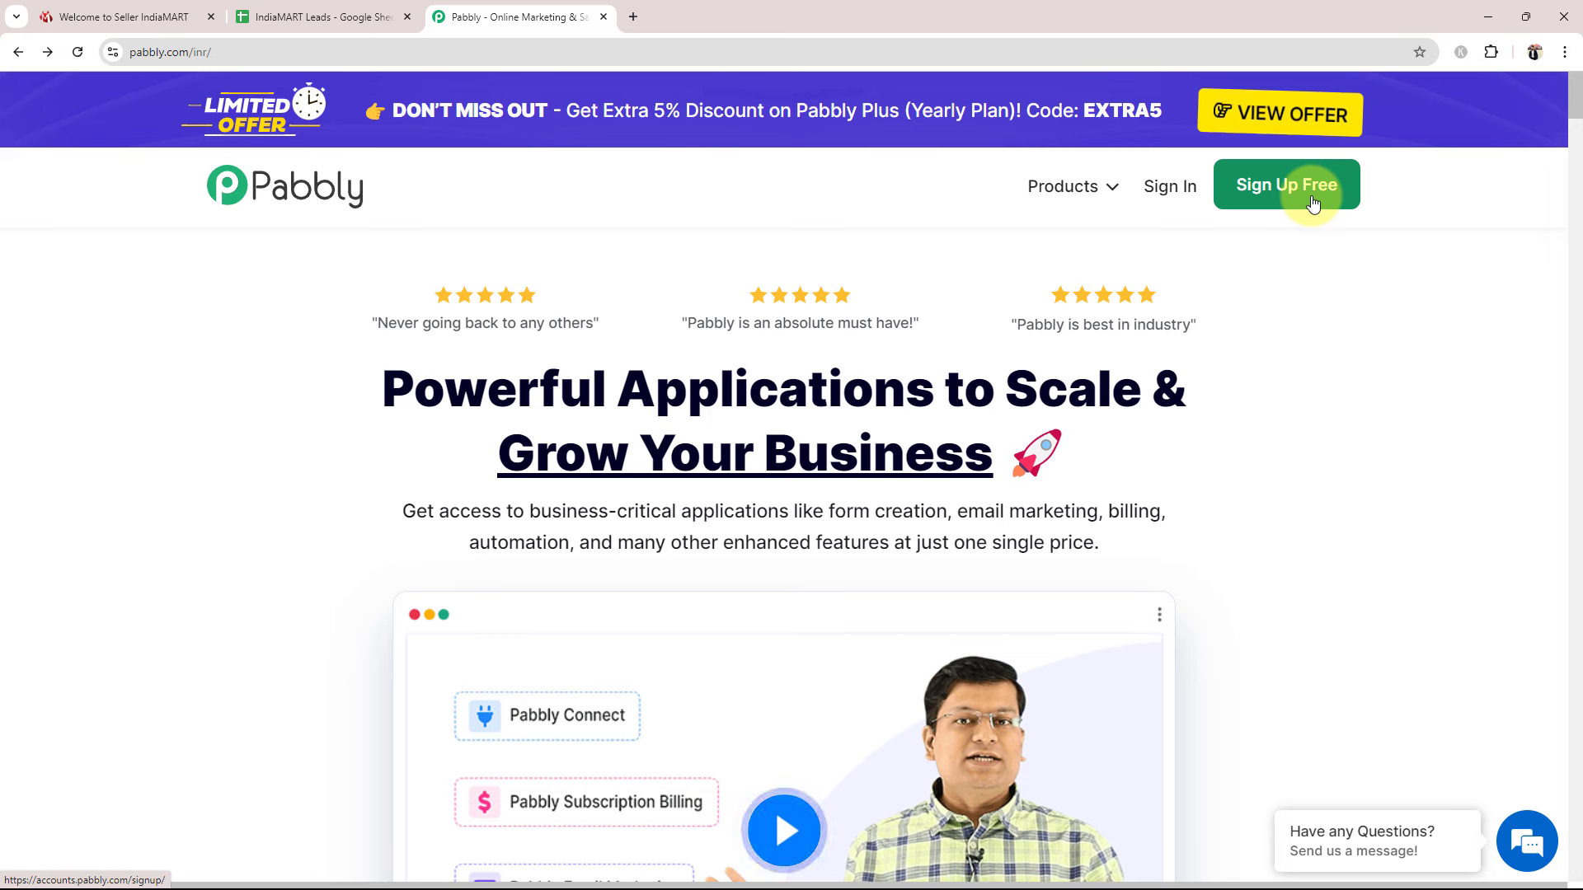
Sign in to Pabbly and launch Pabbly Connect from its Access Now card.
{"action": "left_click", "coordinate": [1166, 184]}
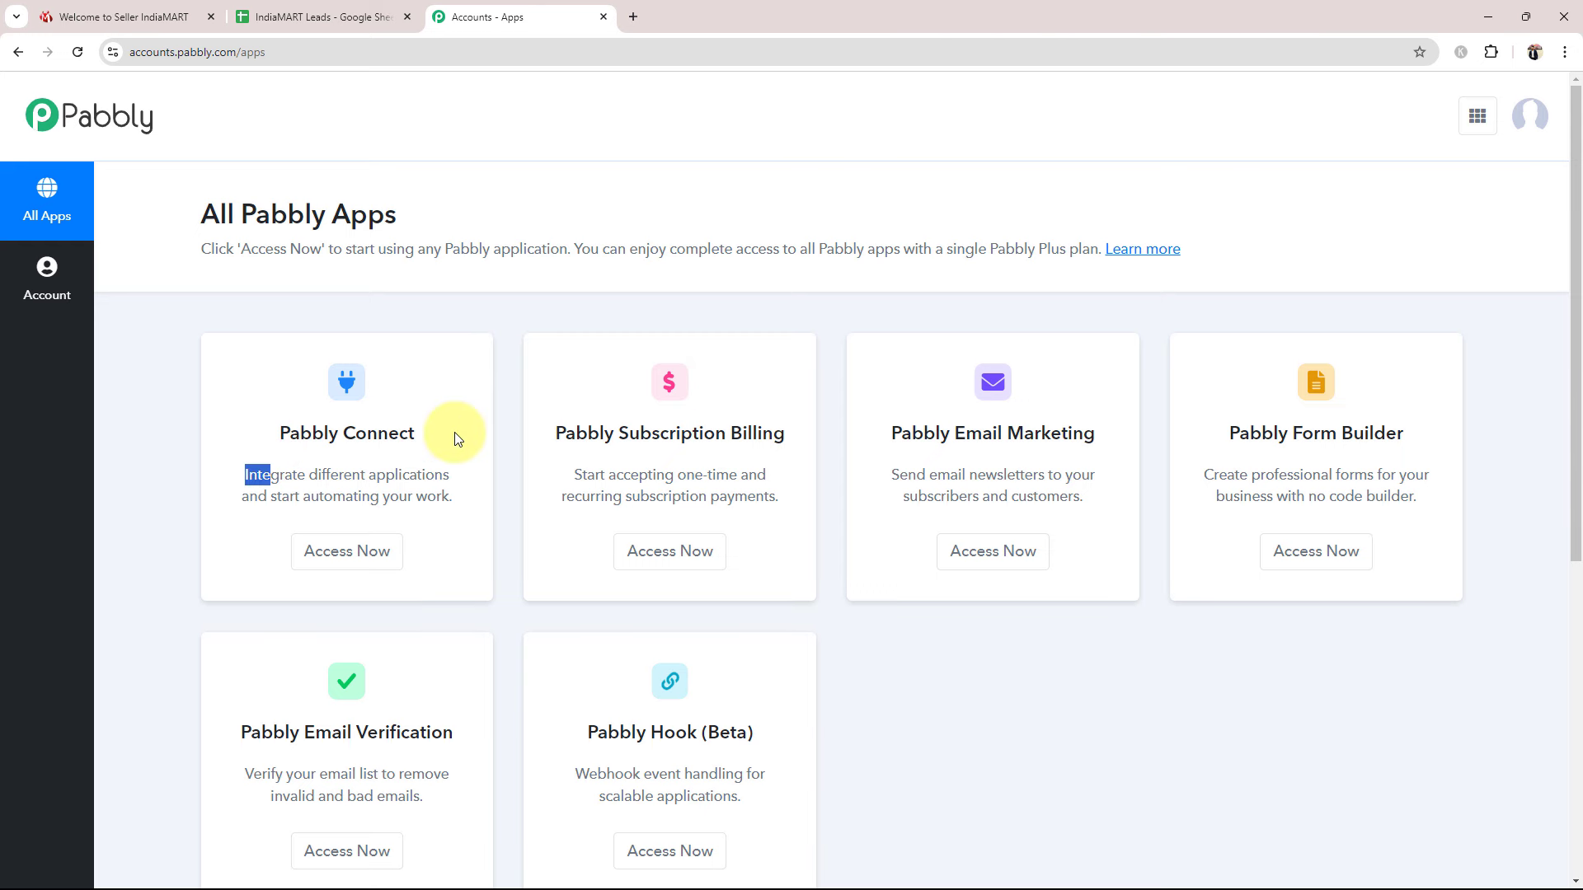
{"action": "left_click", "coordinate": [340, 566]}
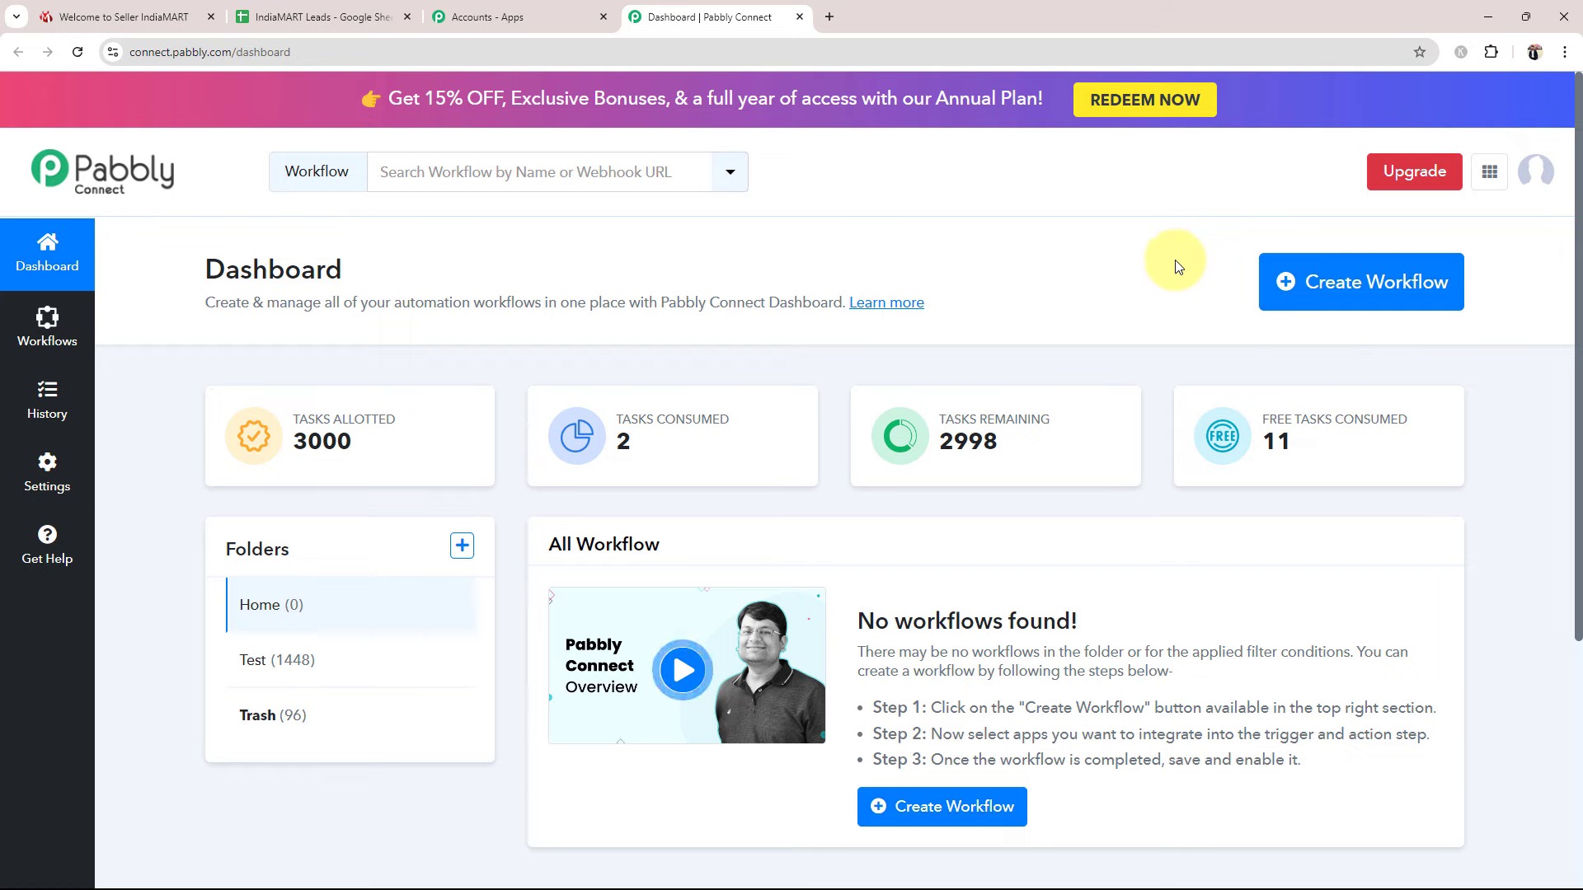
Create workflow 'Add IndiaMART Leads to Google Sheets for Educational Services' in the Home folder.
{"action": "left_click", "coordinate": [1347, 290]}
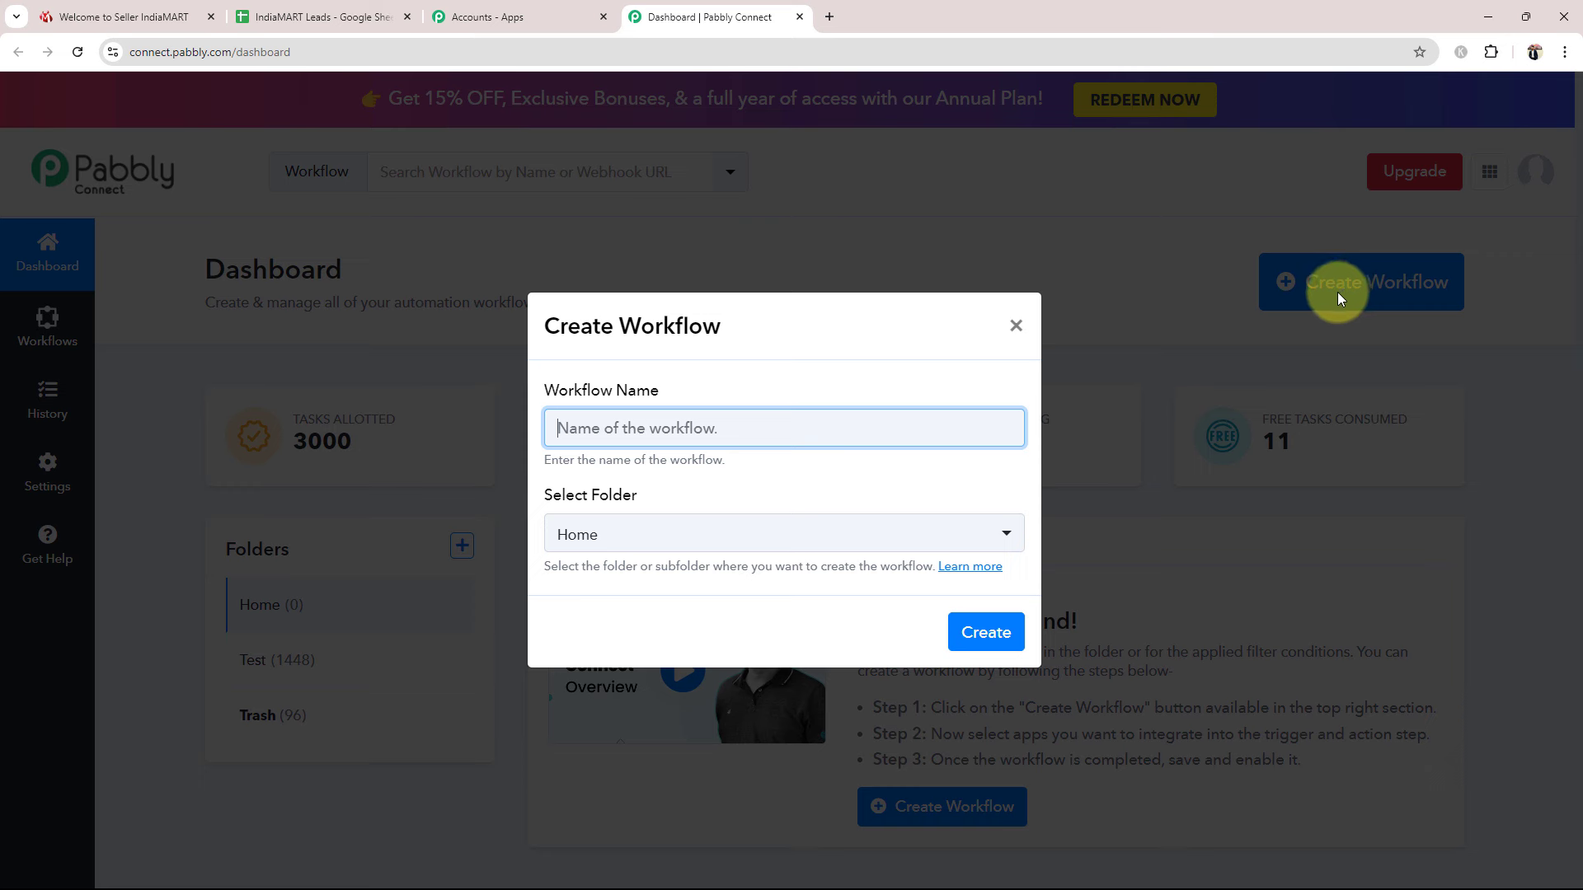
{"action": "type", "text": "Add IndiaMART Leads to Google Sheets for Educational Services"}
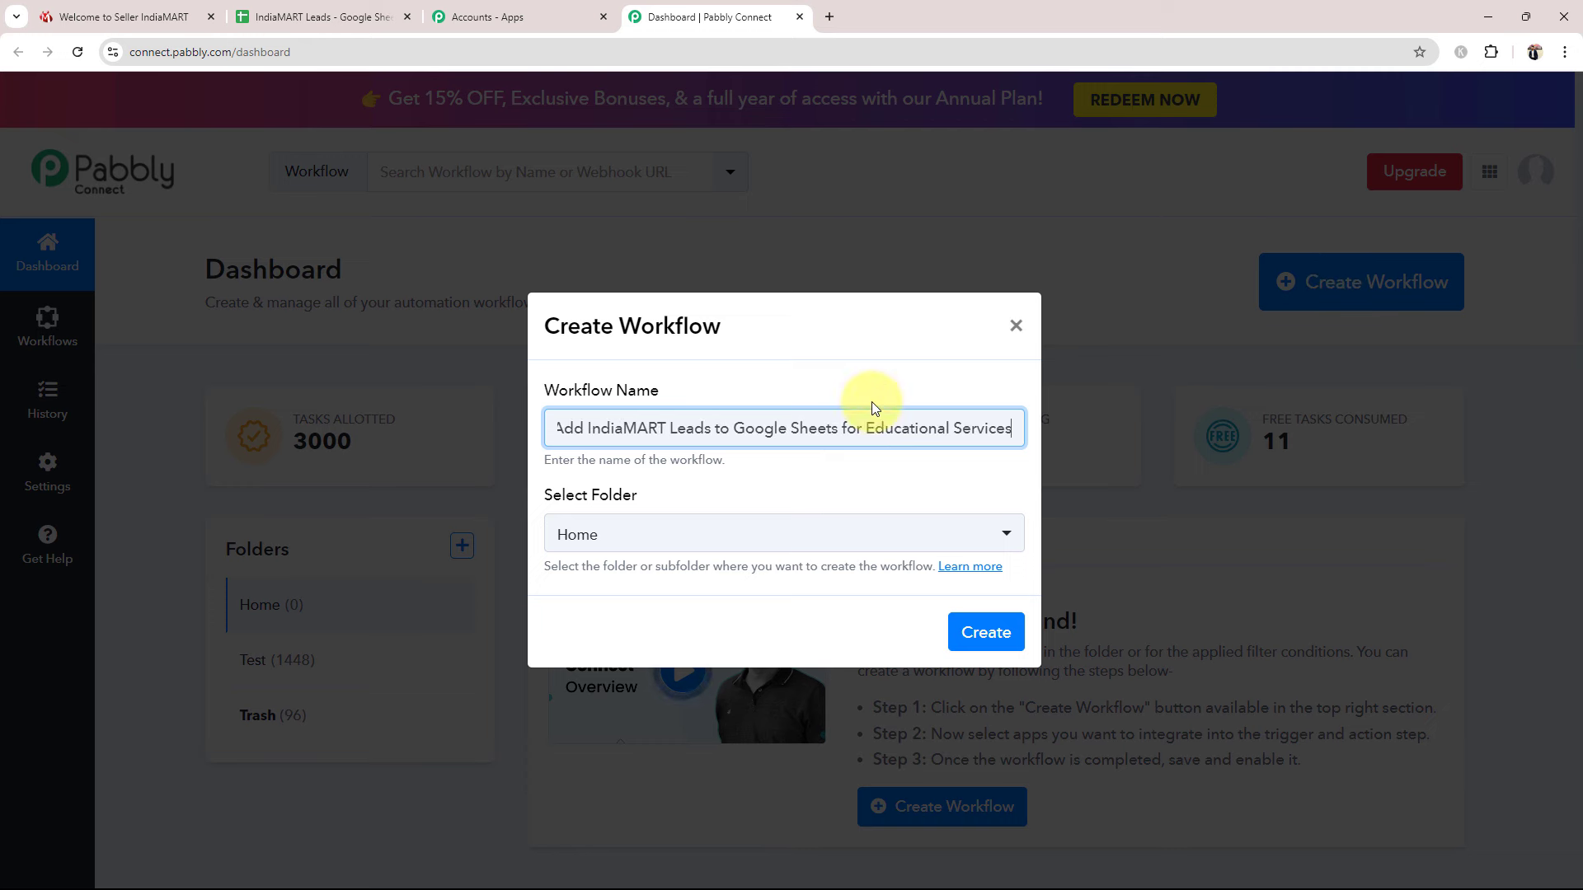
{"action": "left_click", "coordinate": [824, 458]}
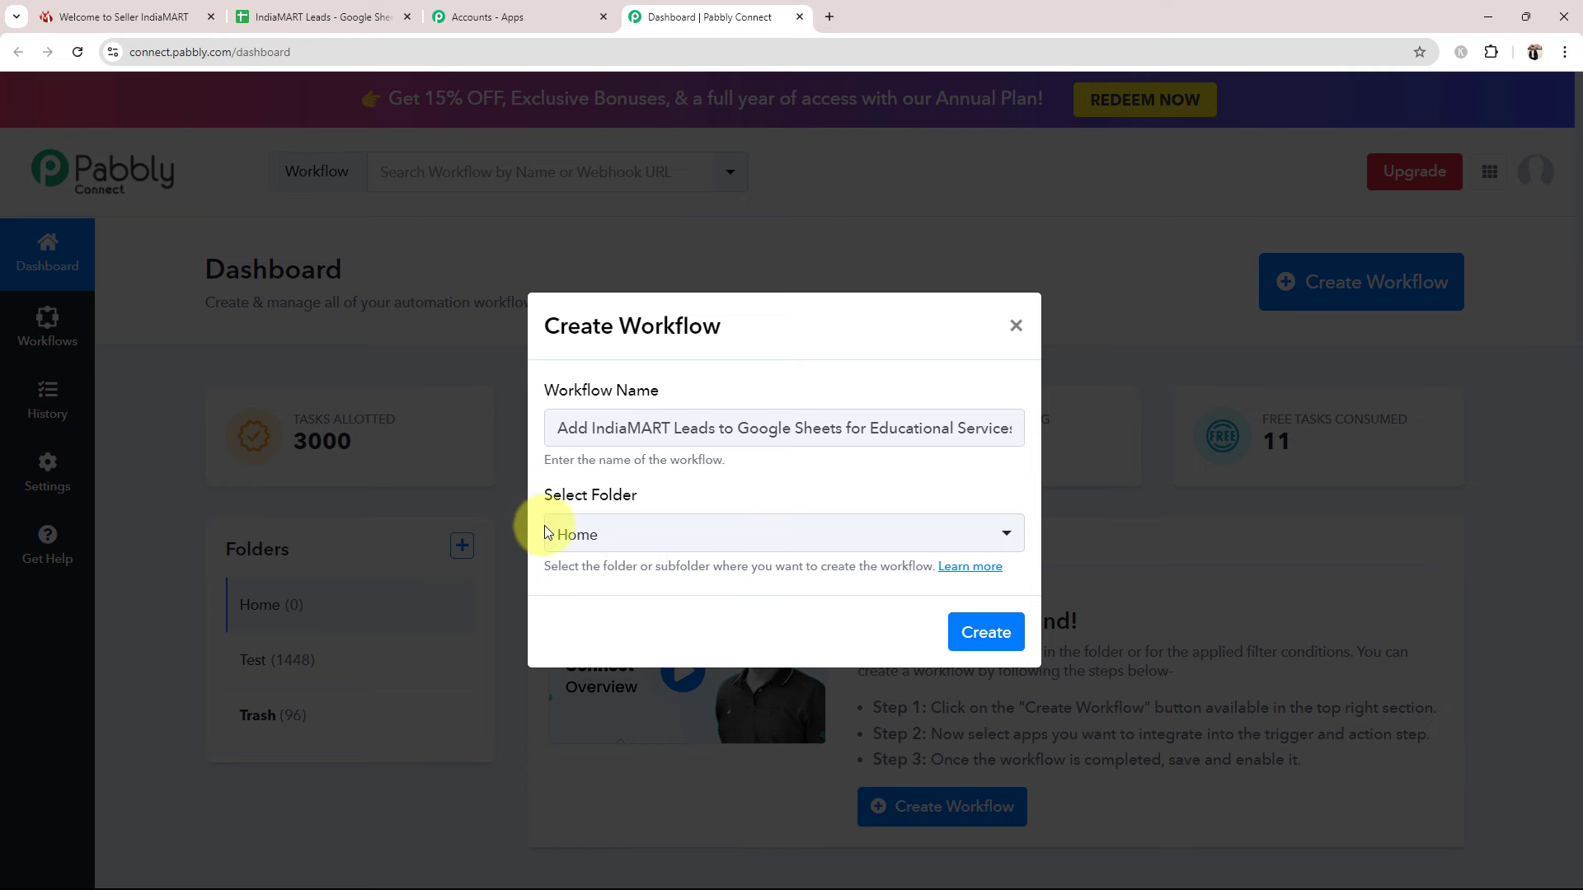
{"action": "left_click", "coordinate": [596, 544]}
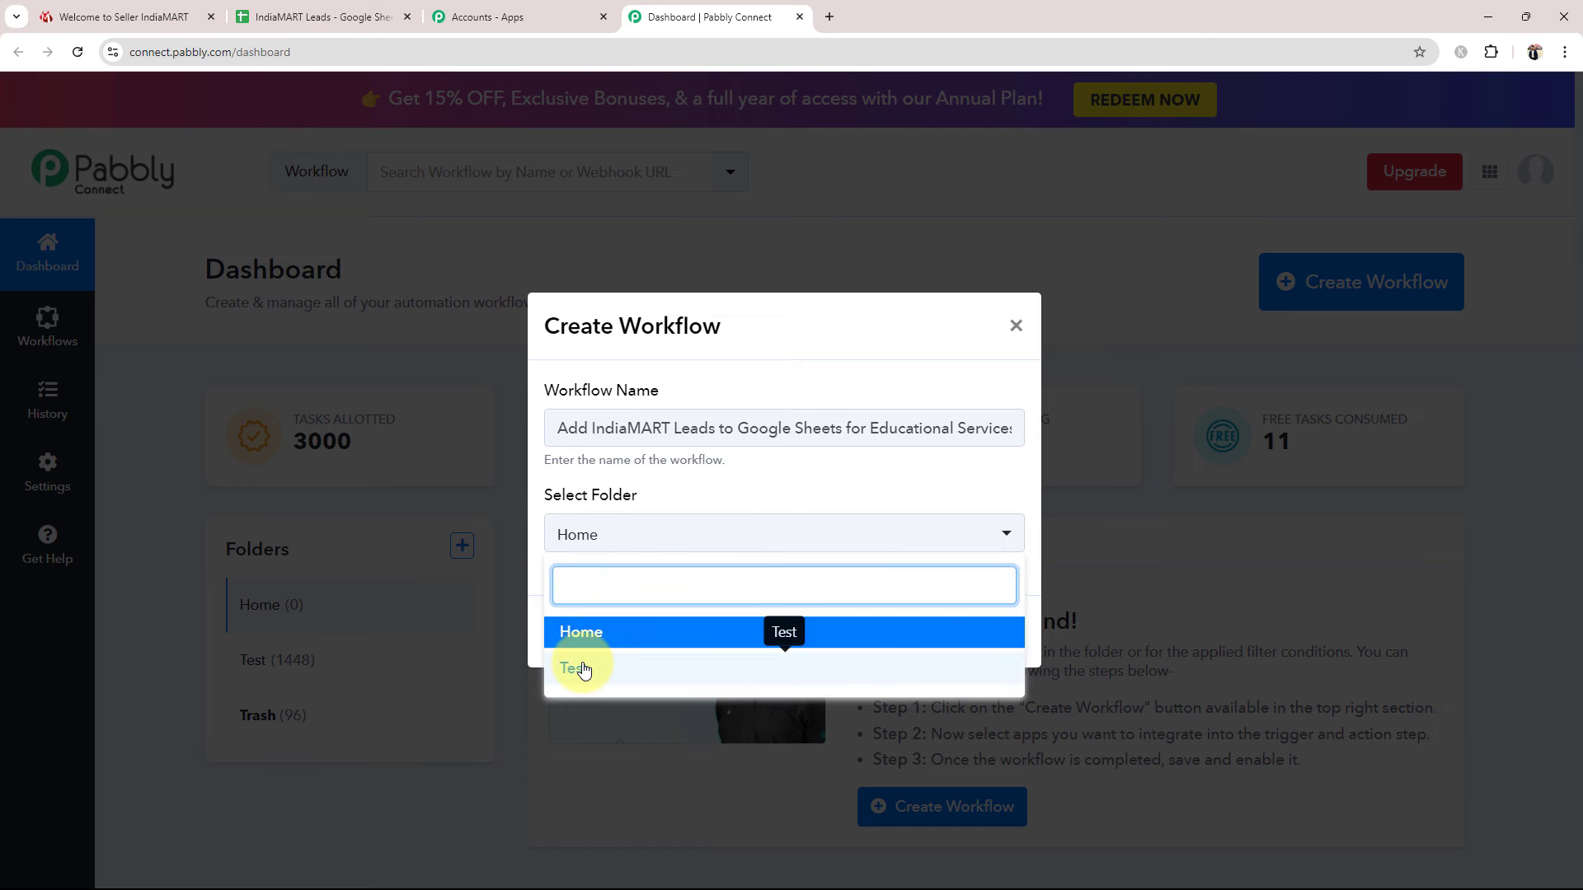
{"action": "left_click", "coordinate": [579, 633]}
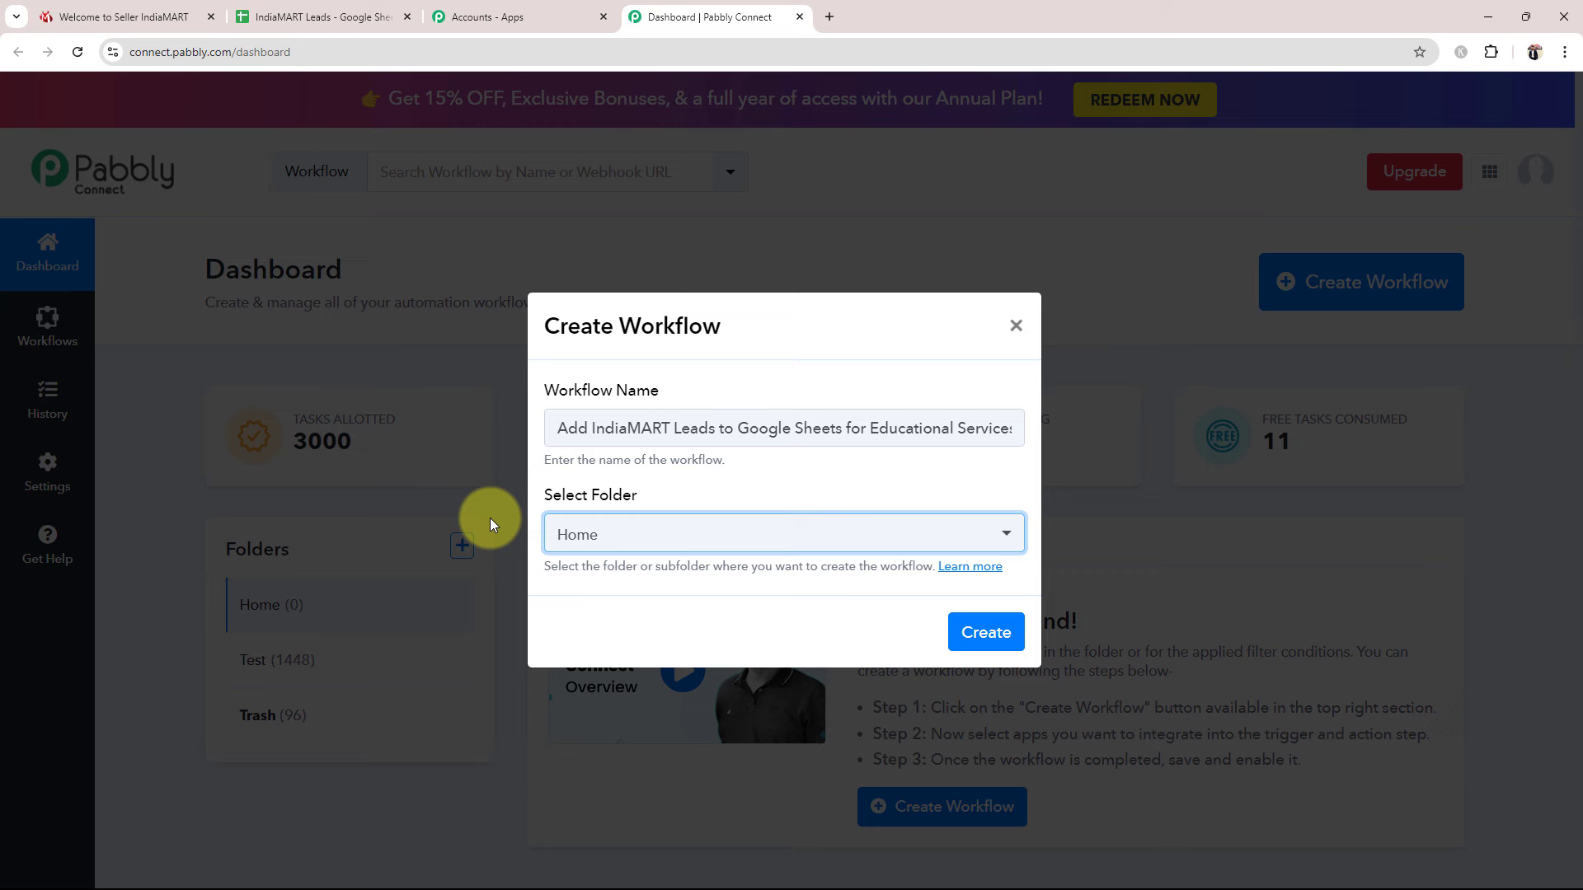
{"action": "left_click", "coordinate": [983, 630]}
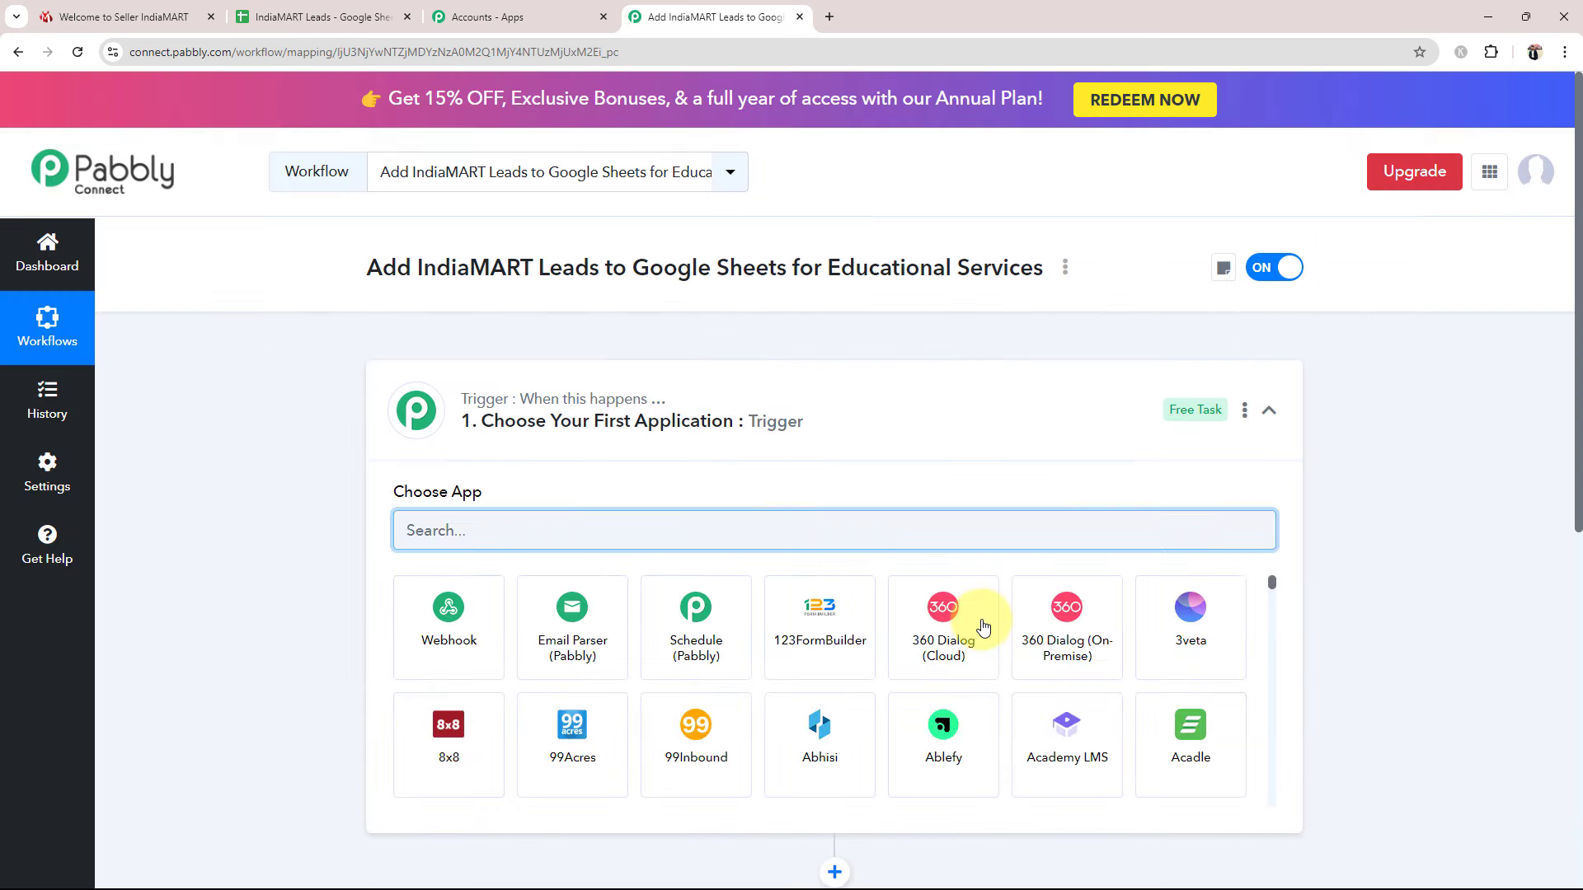
{"action": "left_click", "coordinate": [805, 437]}
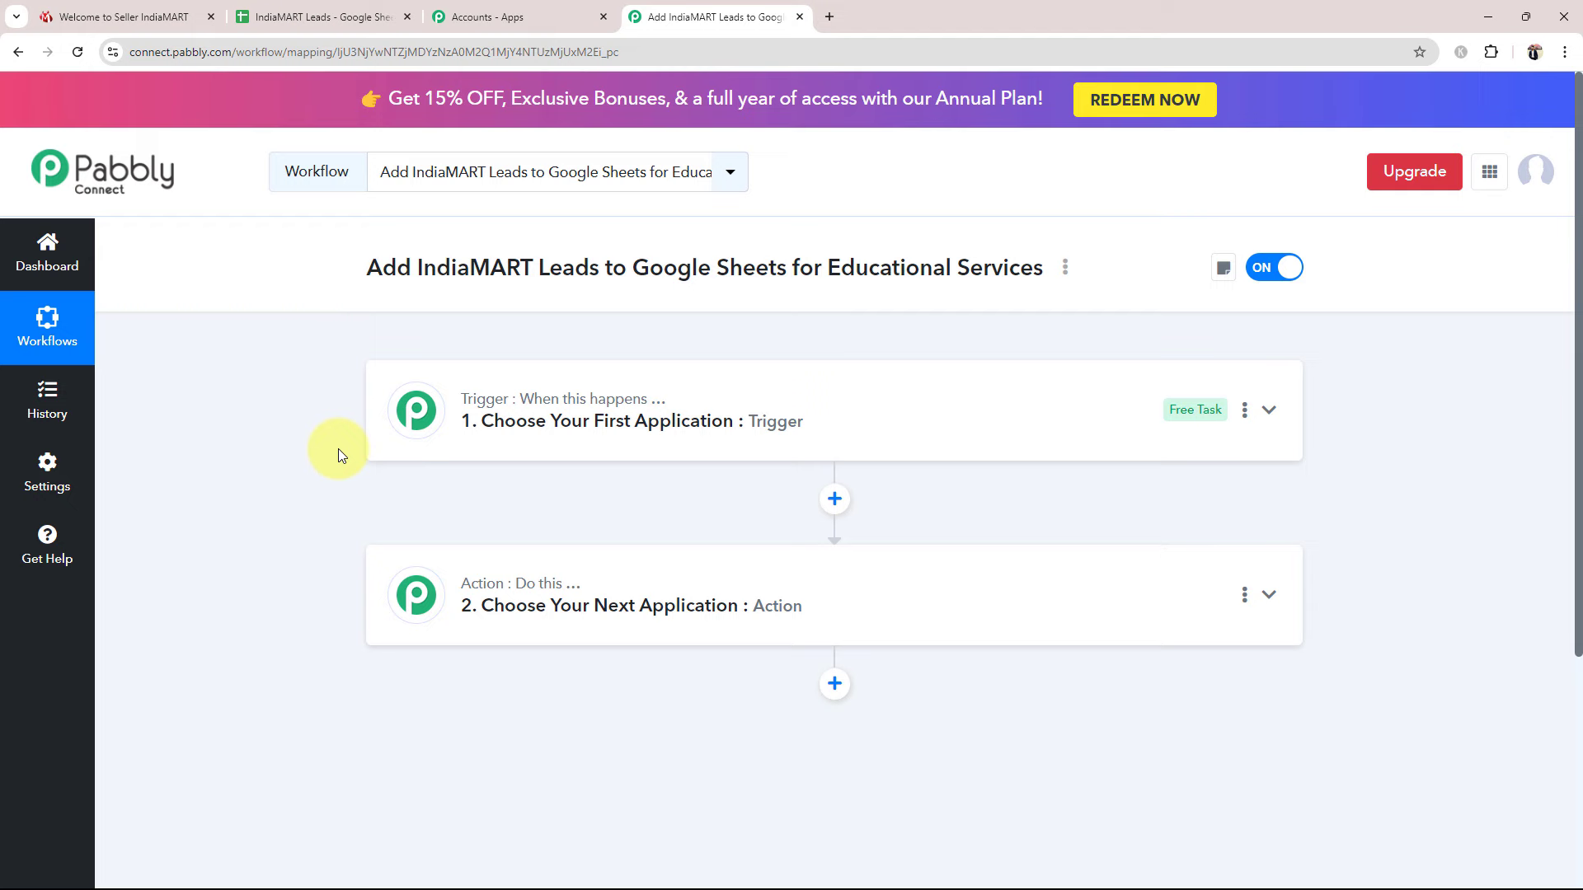
{"action": "left_click", "coordinate": [342, 17]}
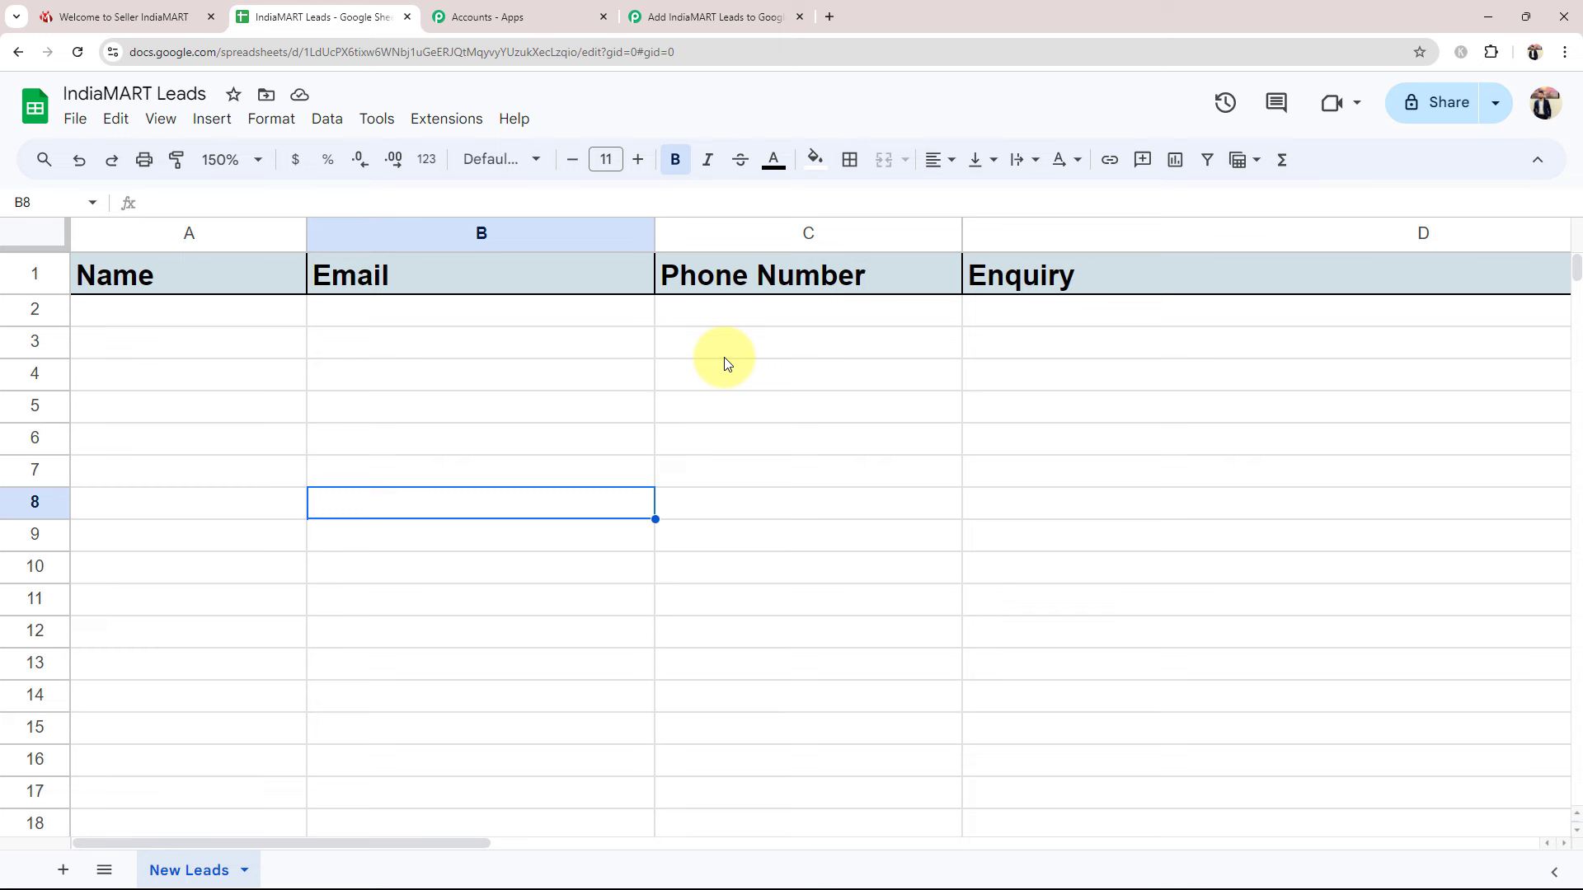
{"action": "left_click", "coordinate": [710, 17]}
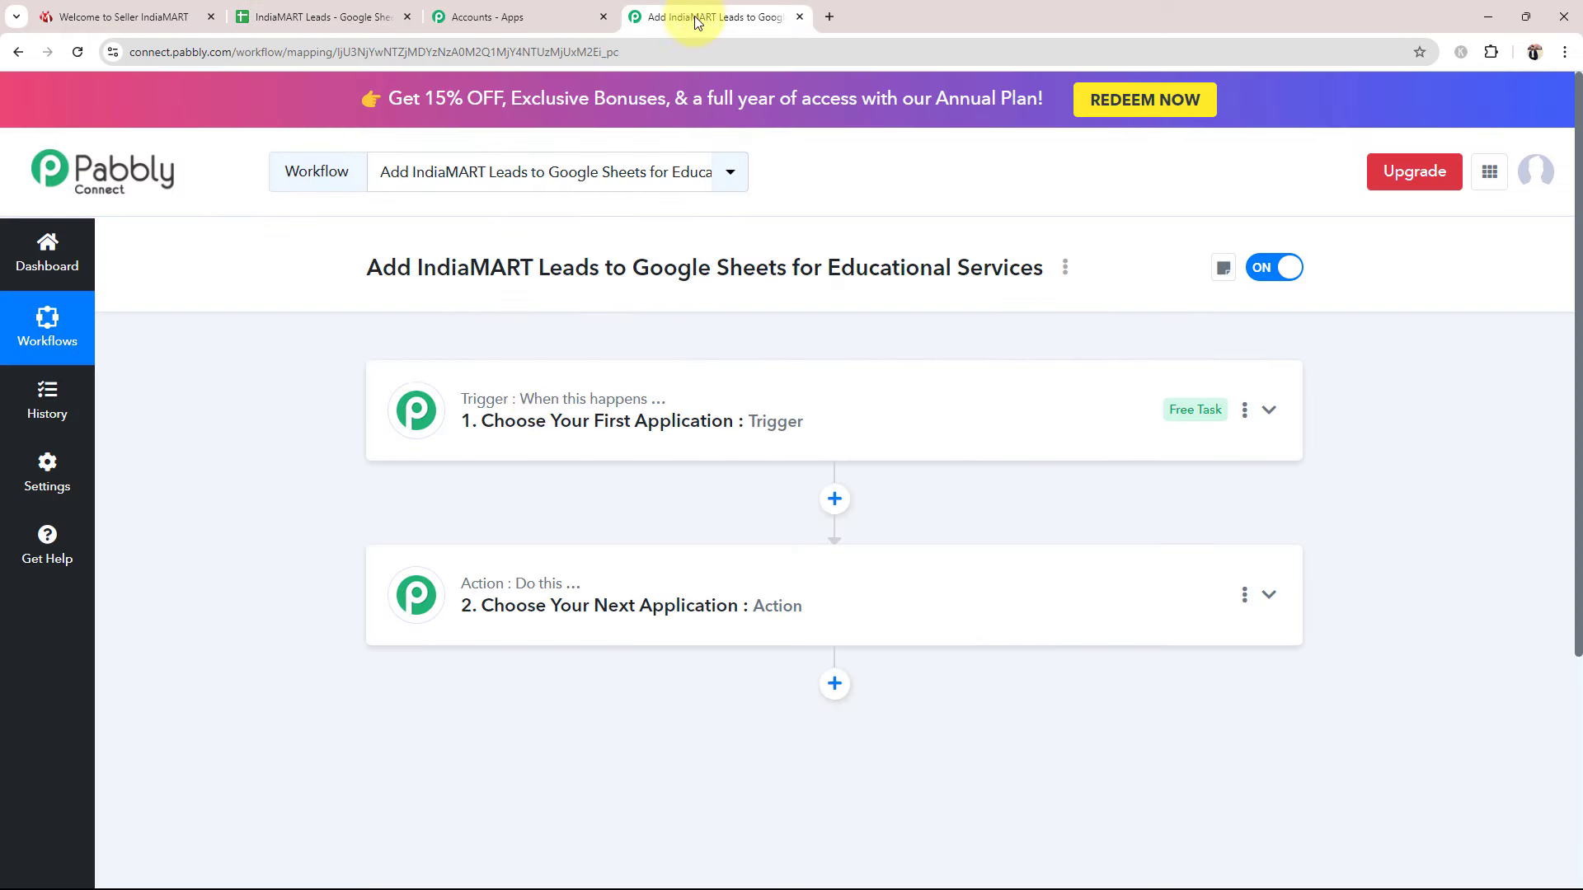
{"action": "left_click", "coordinate": [532, 408]}
Choose IndiaMART as trigger app with the New Leads event, then collapse the trigger card.
{"action": "left_click", "coordinate": [469, 541]}
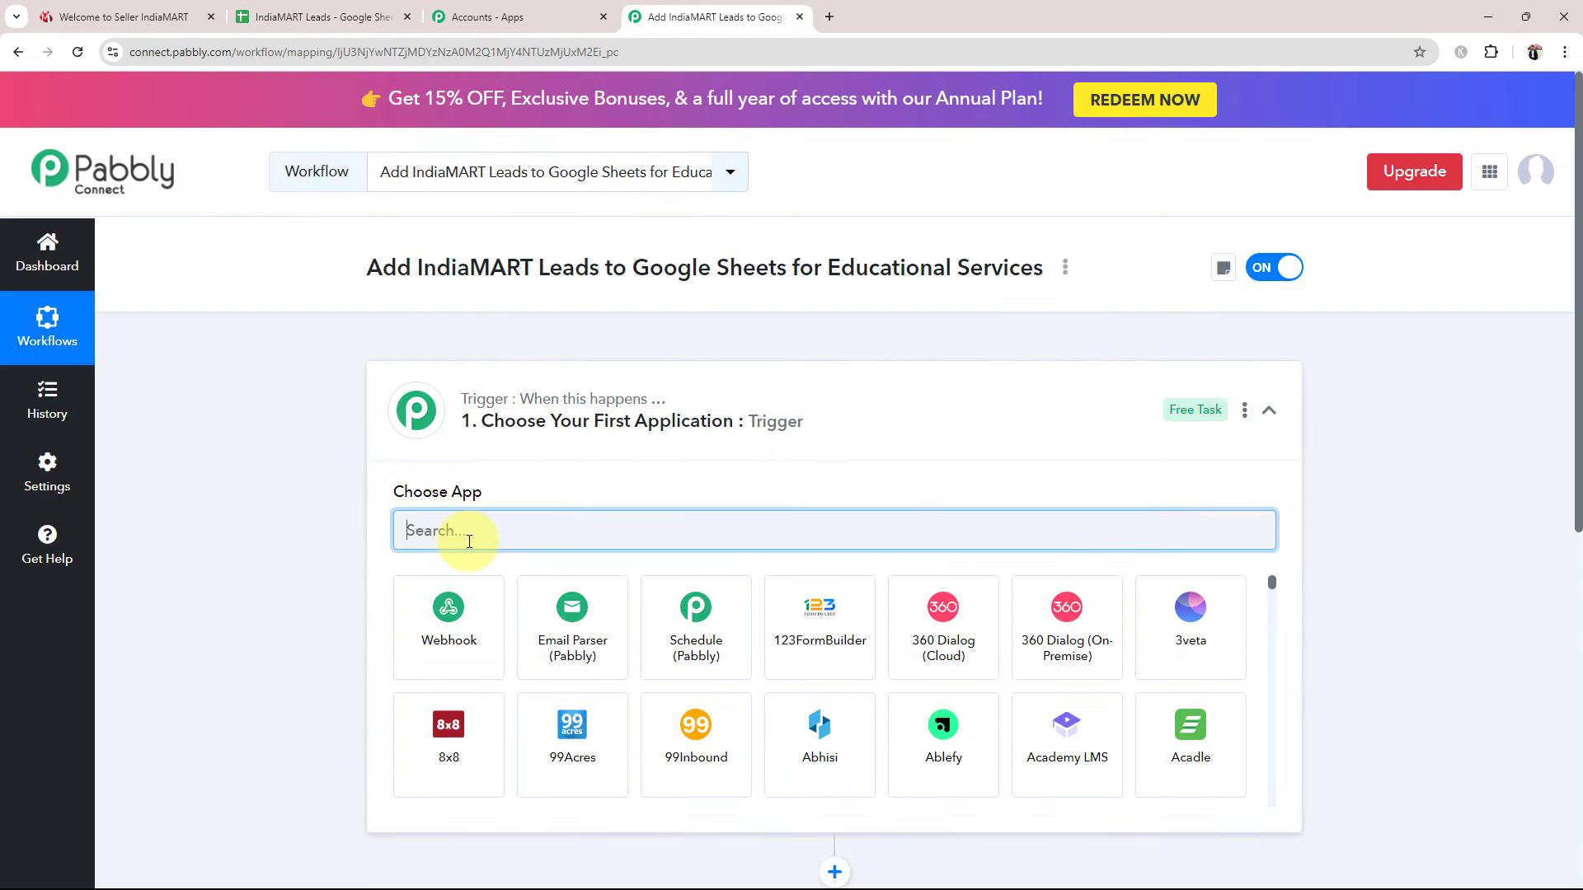
{"action": "type", "text": "India"}
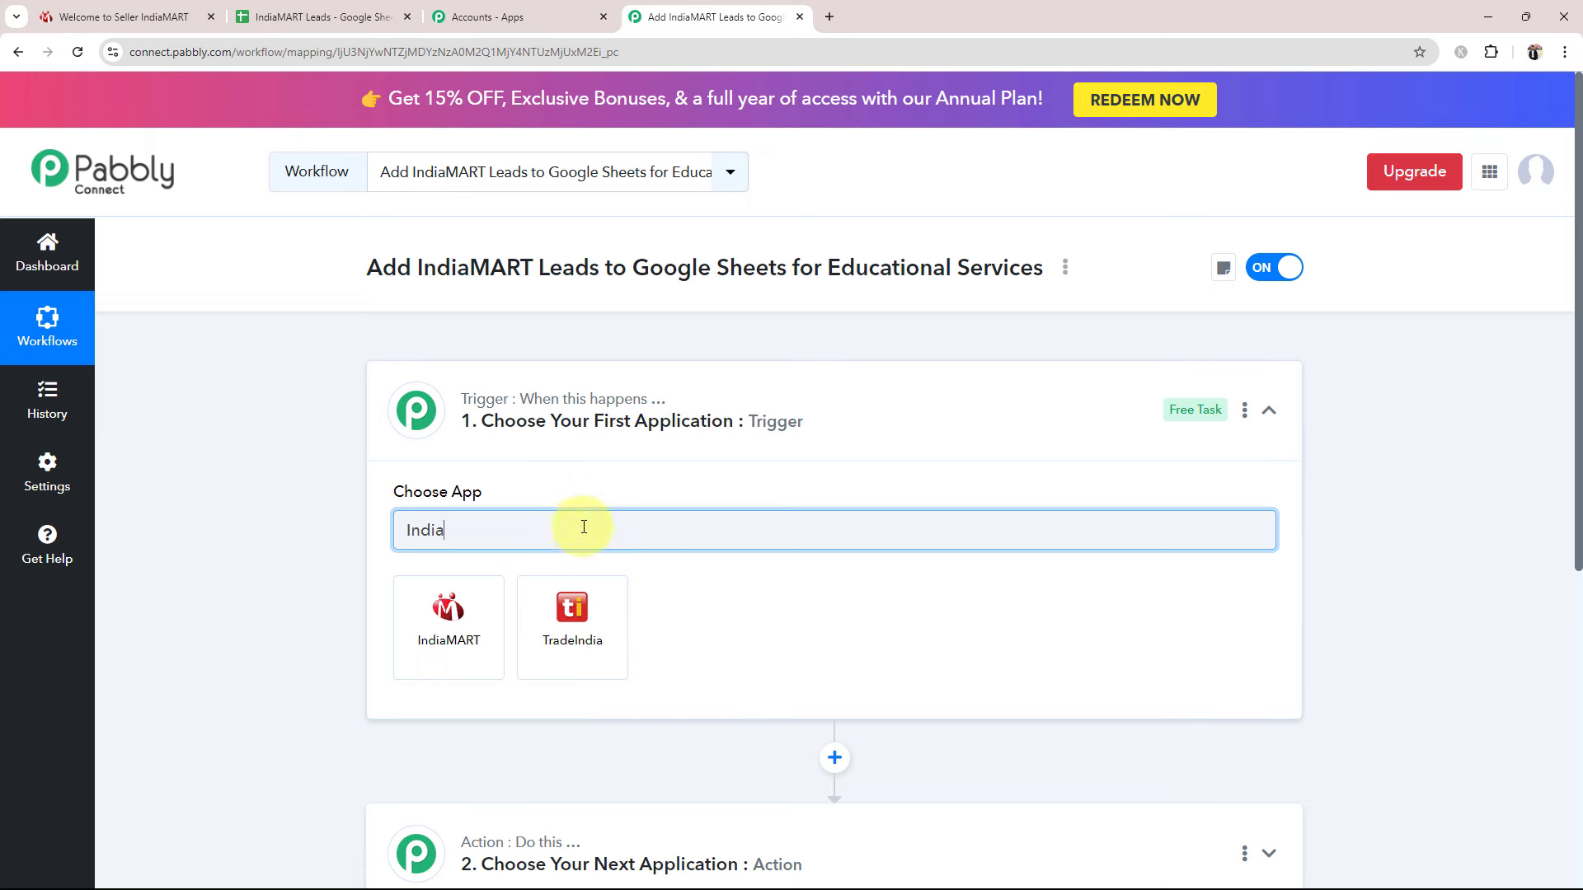
{"action": "left_click", "coordinate": [449, 636]}
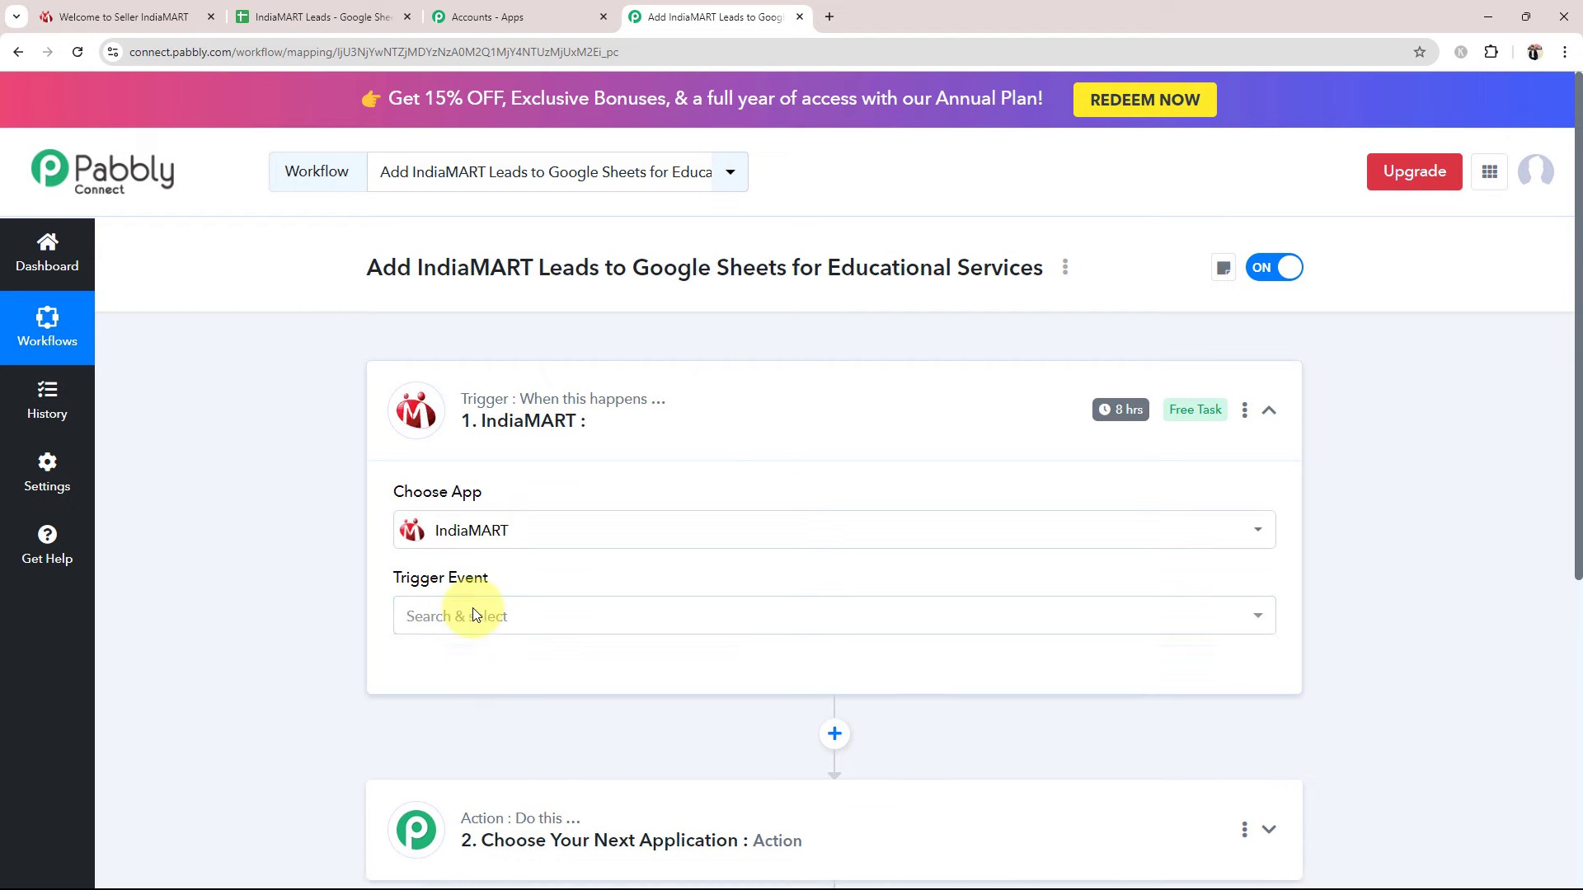
{"action": "left_click", "coordinate": [472, 607]}
{"action": "left_click", "coordinate": [468, 726]}
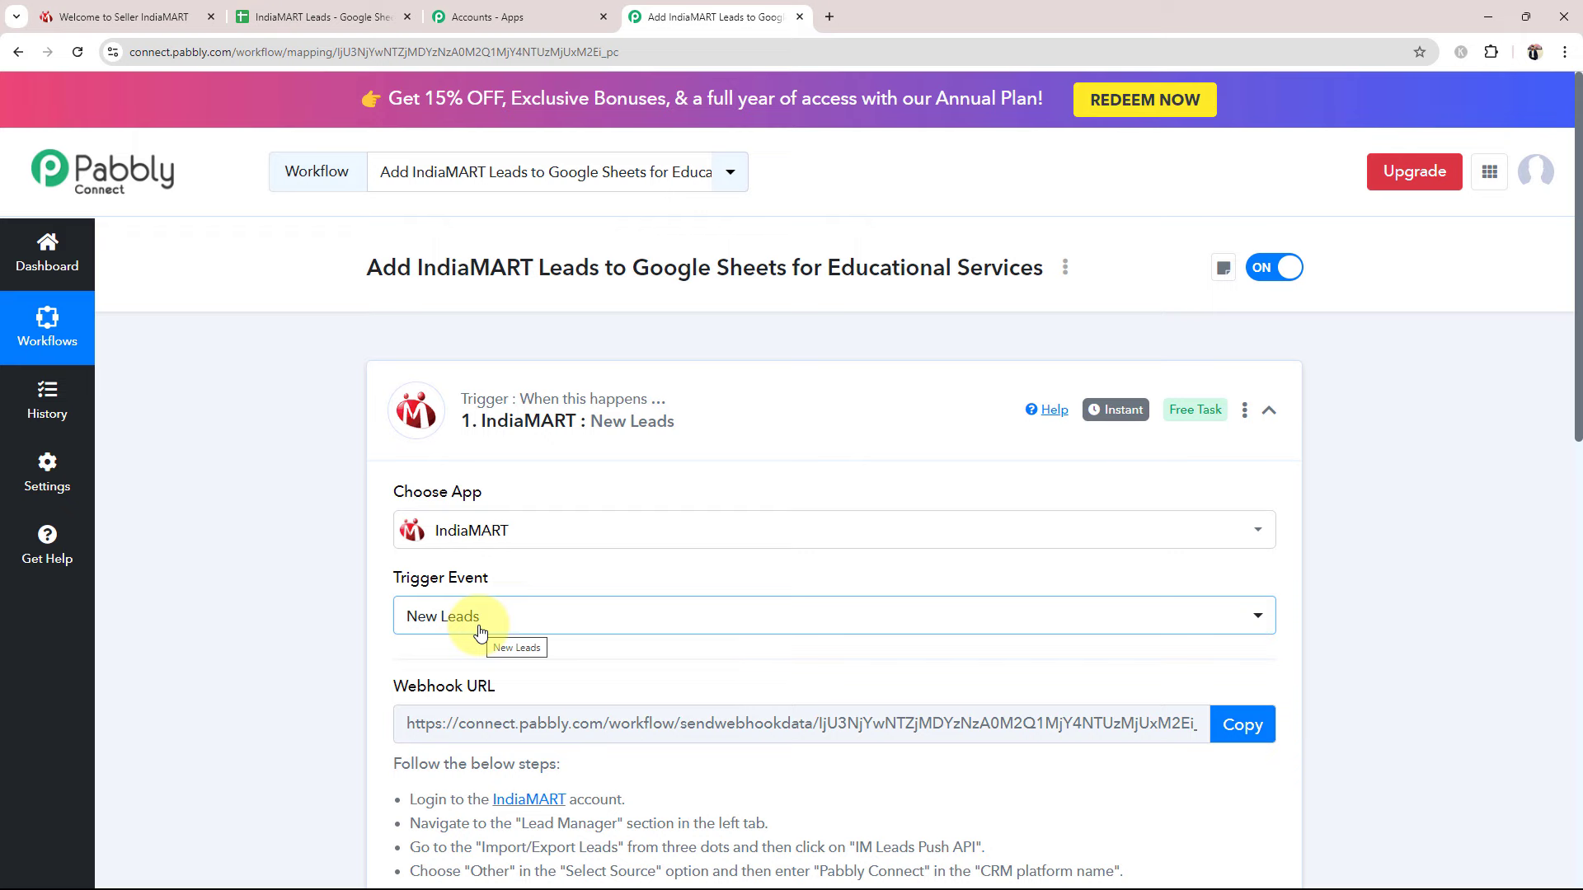
{"action": "left_click", "coordinate": [719, 415]}
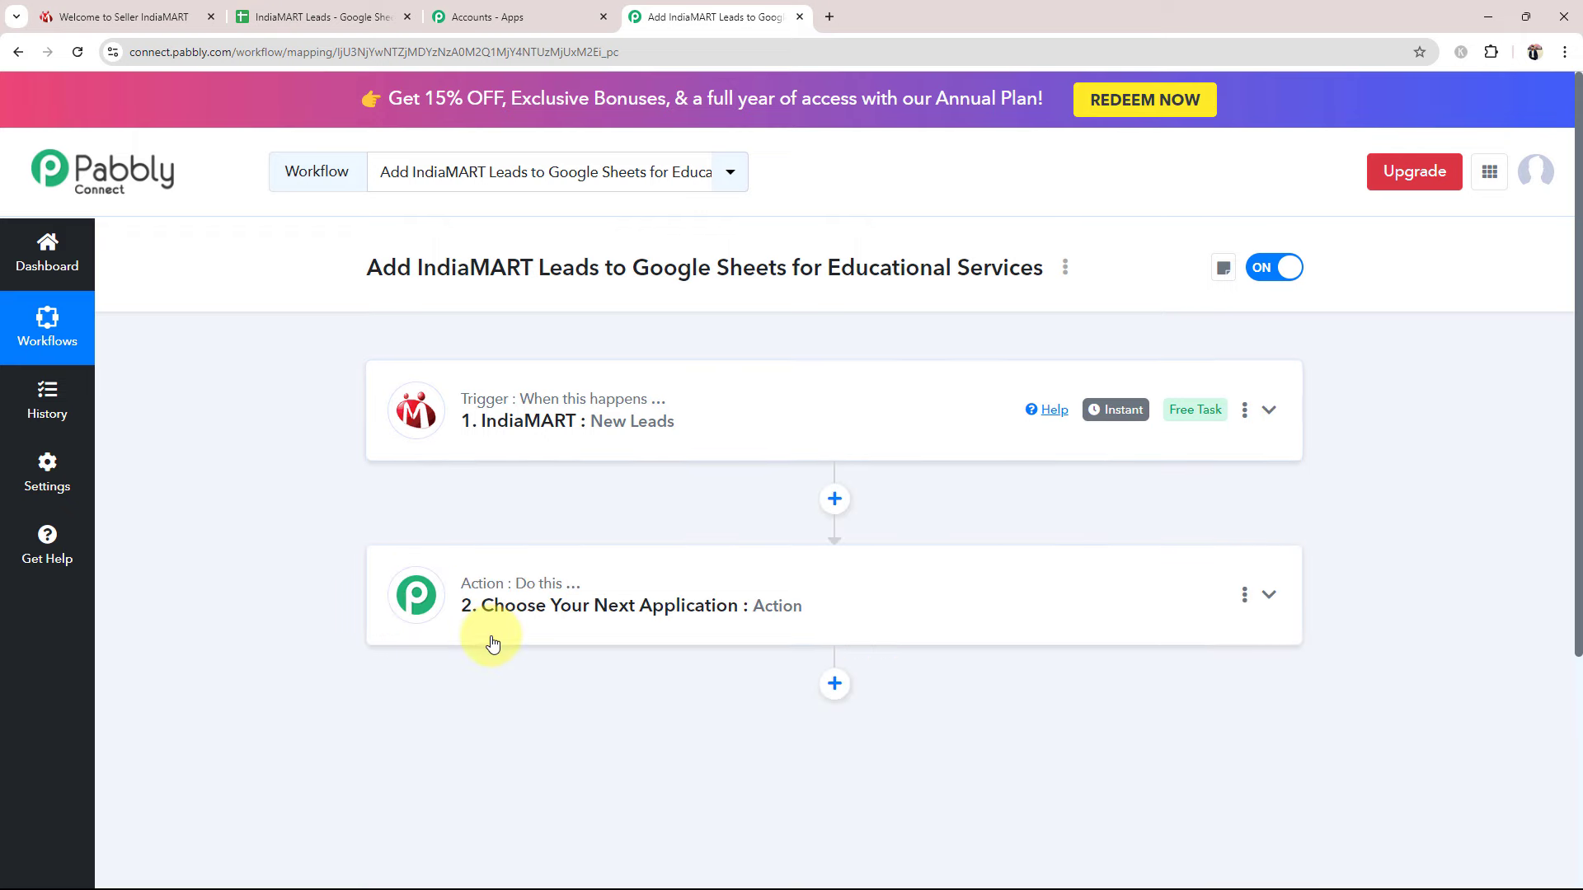
{"action": "left_click", "coordinate": [493, 641]}
Choose Google Sheets as action app with the Add New Row event, then collapse the card.
{"action": "left_click", "coordinate": [460, 423]}
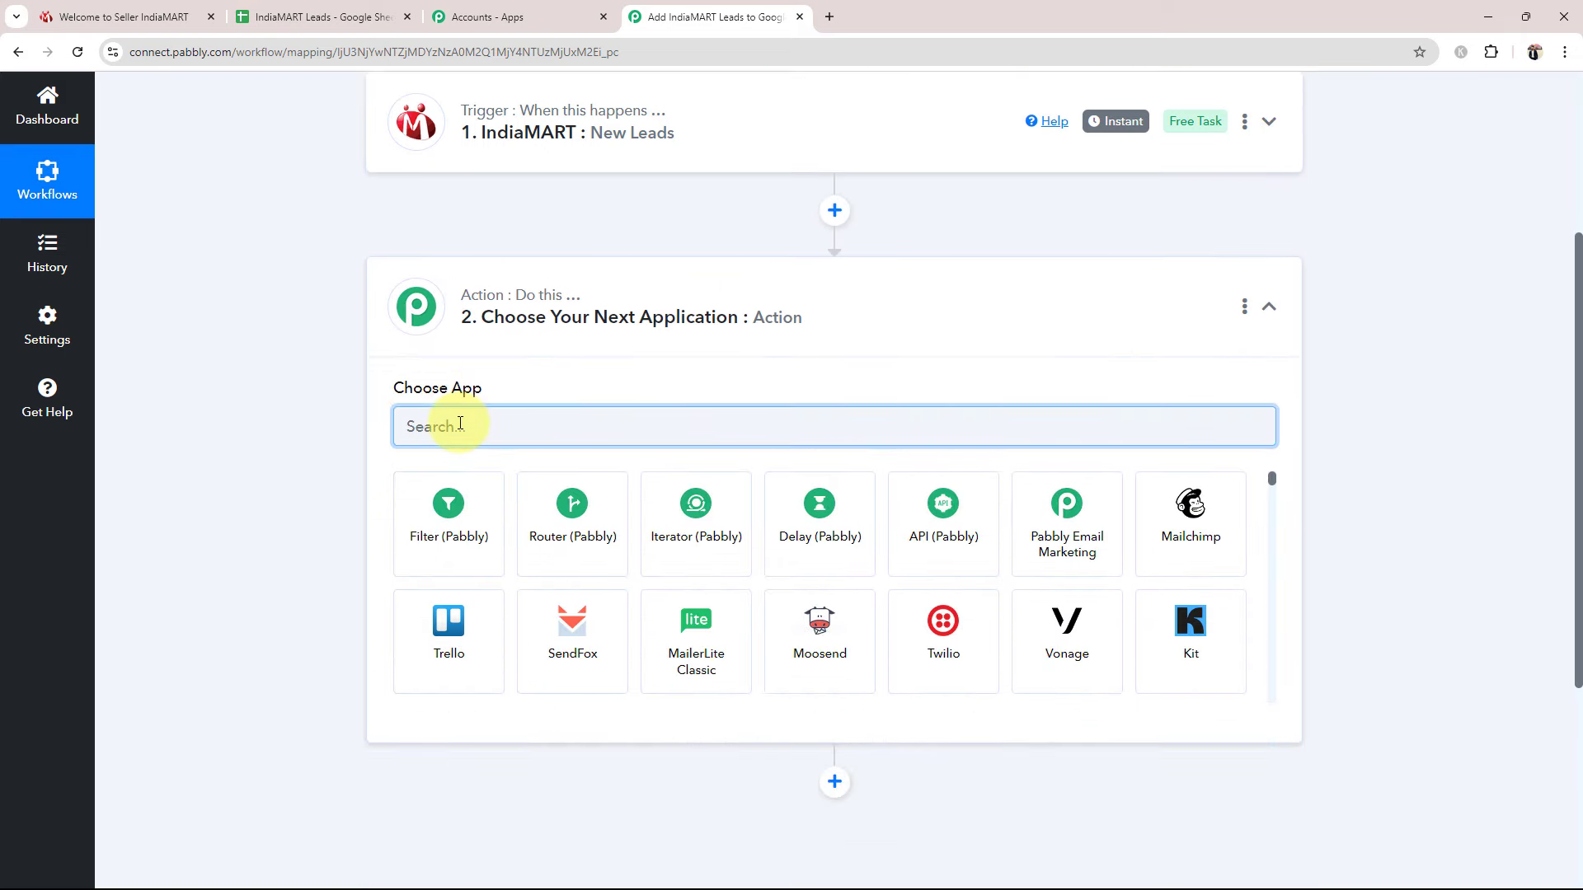
{"action": "type", "text": "Goo"}
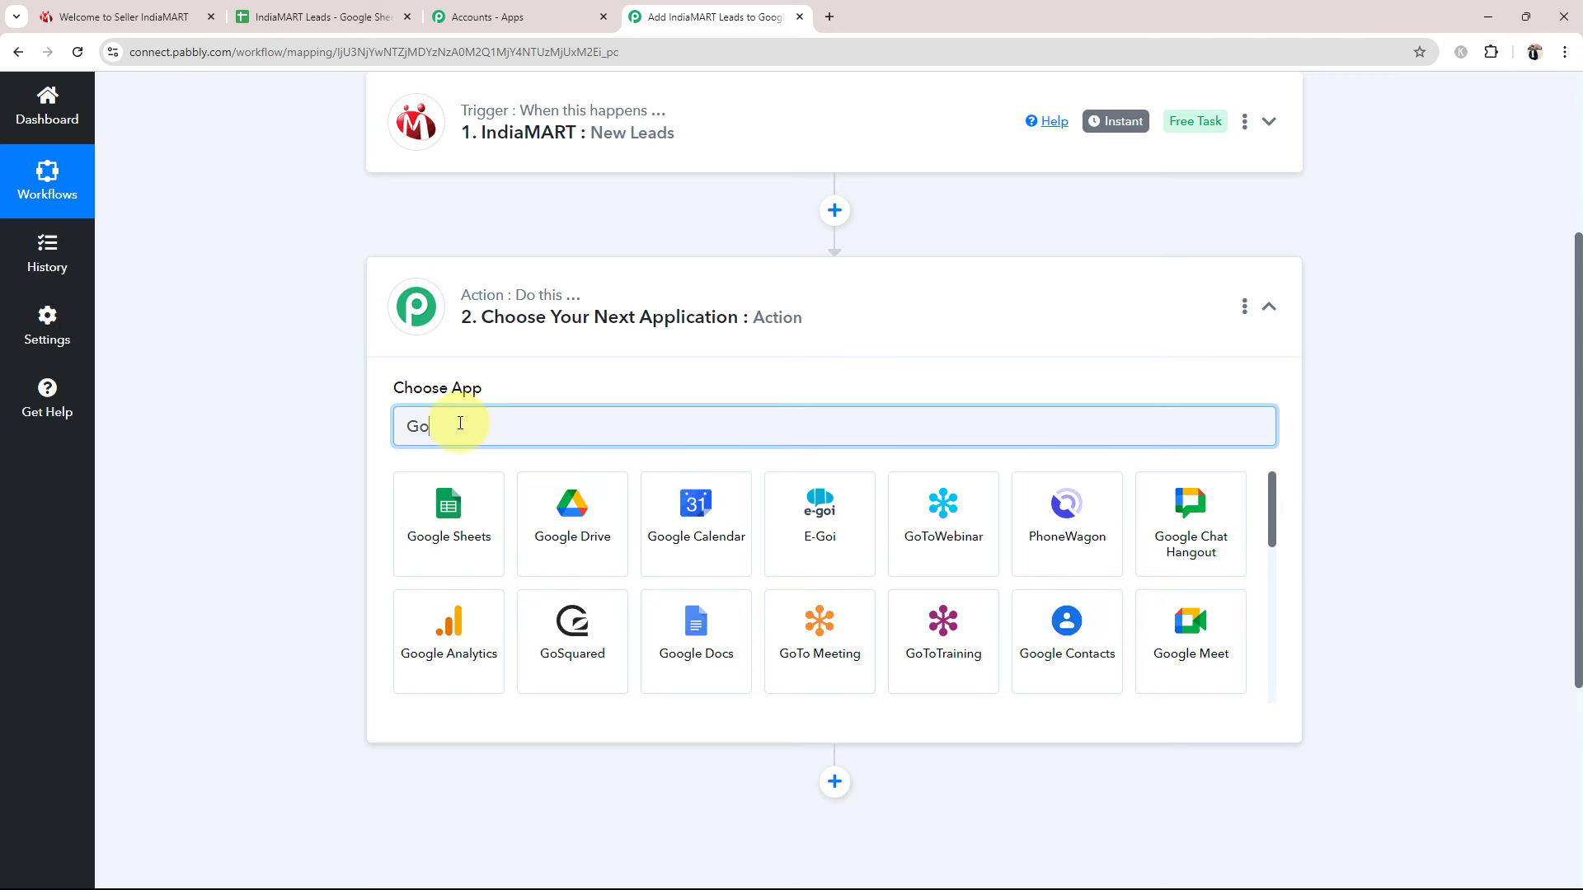
{"action": "left_click", "coordinate": [440, 507]}
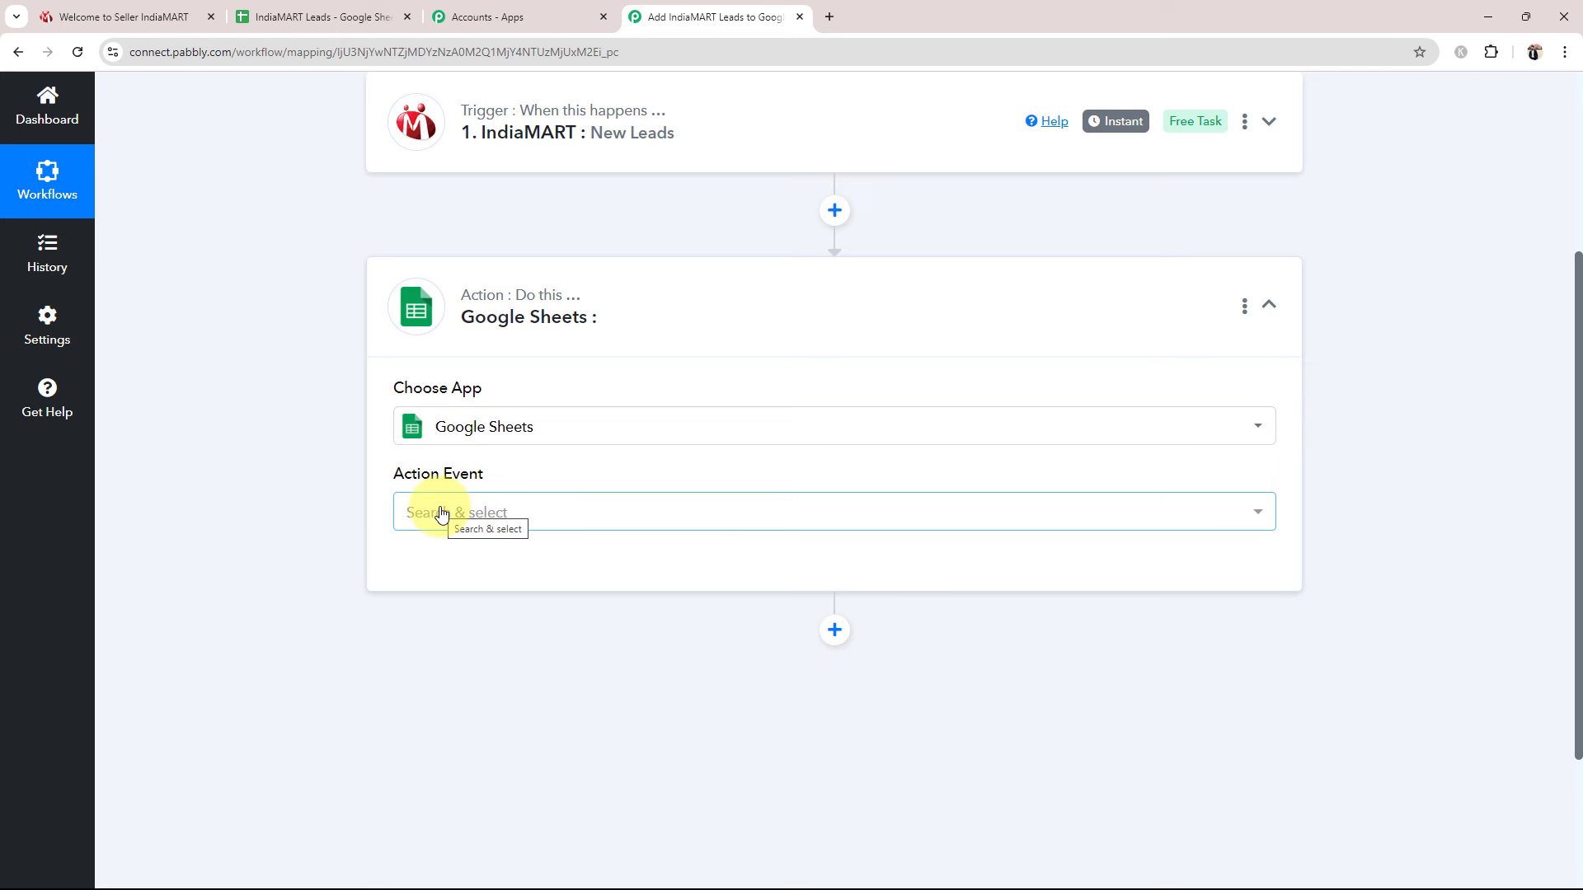
{"action": "left_click", "coordinate": [441, 513]}
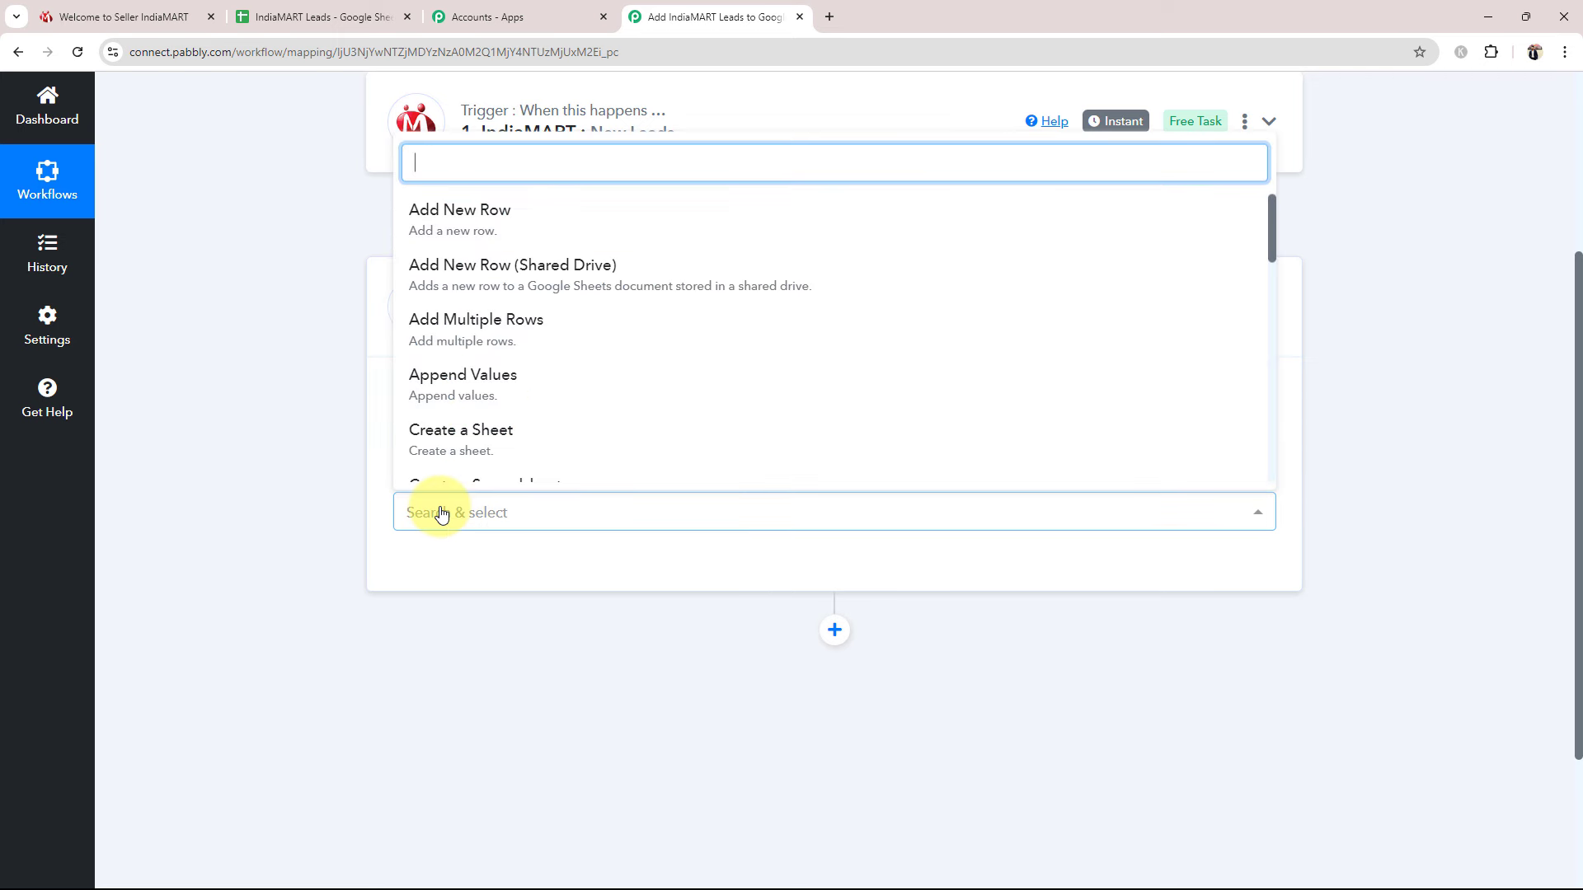
{"action": "left_click", "coordinate": [459, 224]}
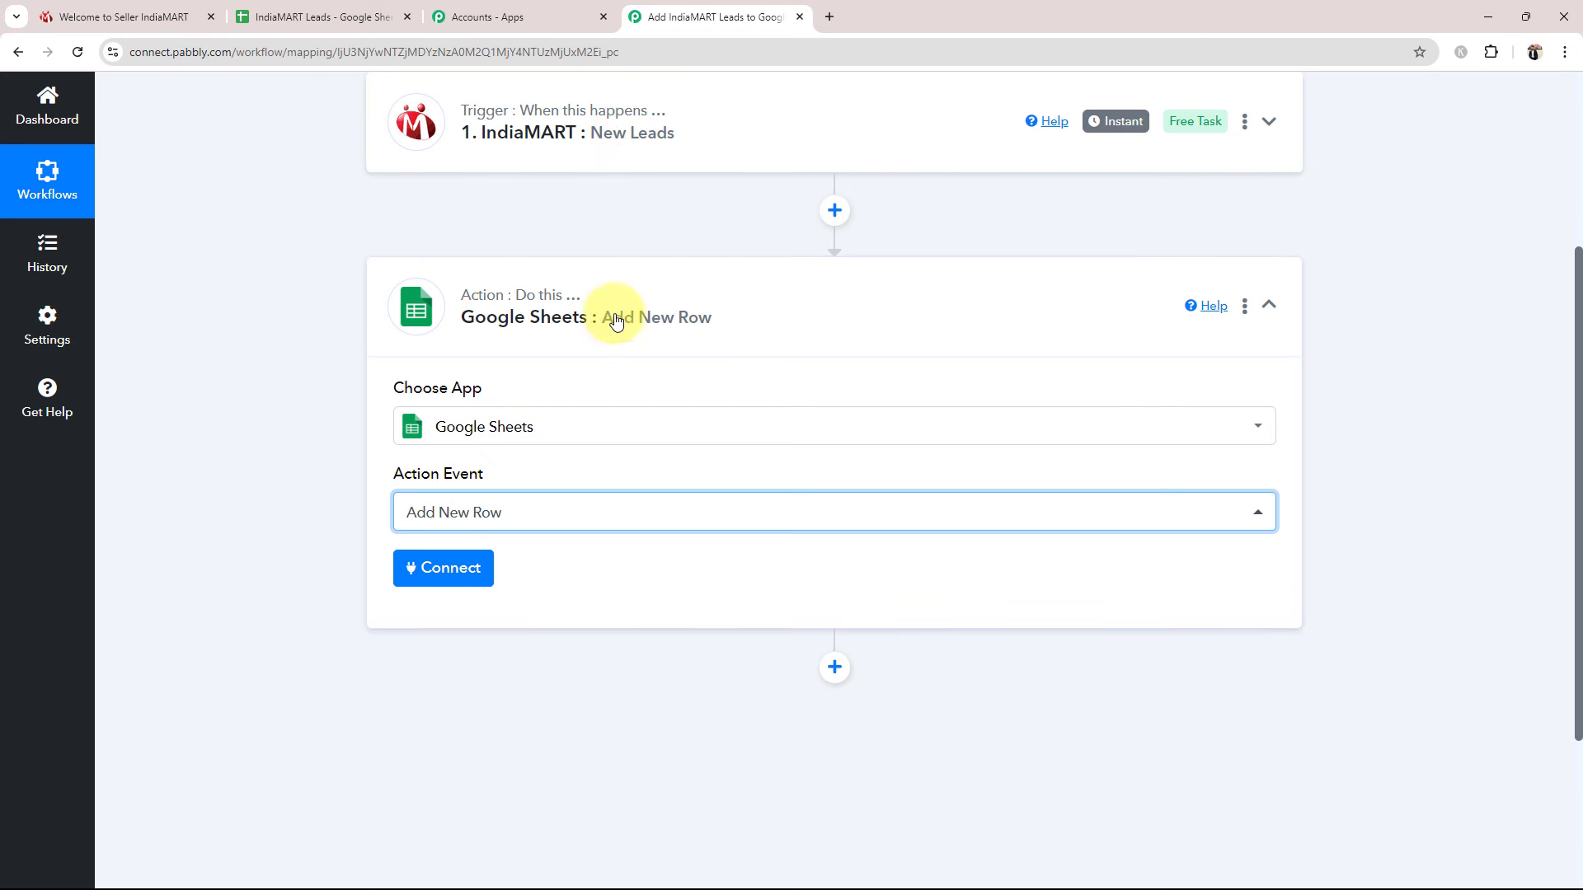
{"action": "left_click", "coordinate": [695, 332]}
Glance at the IndiaMART Leads sheet and return to the workflow.
{"action": "left_click", "coordinate": [247, 18]}
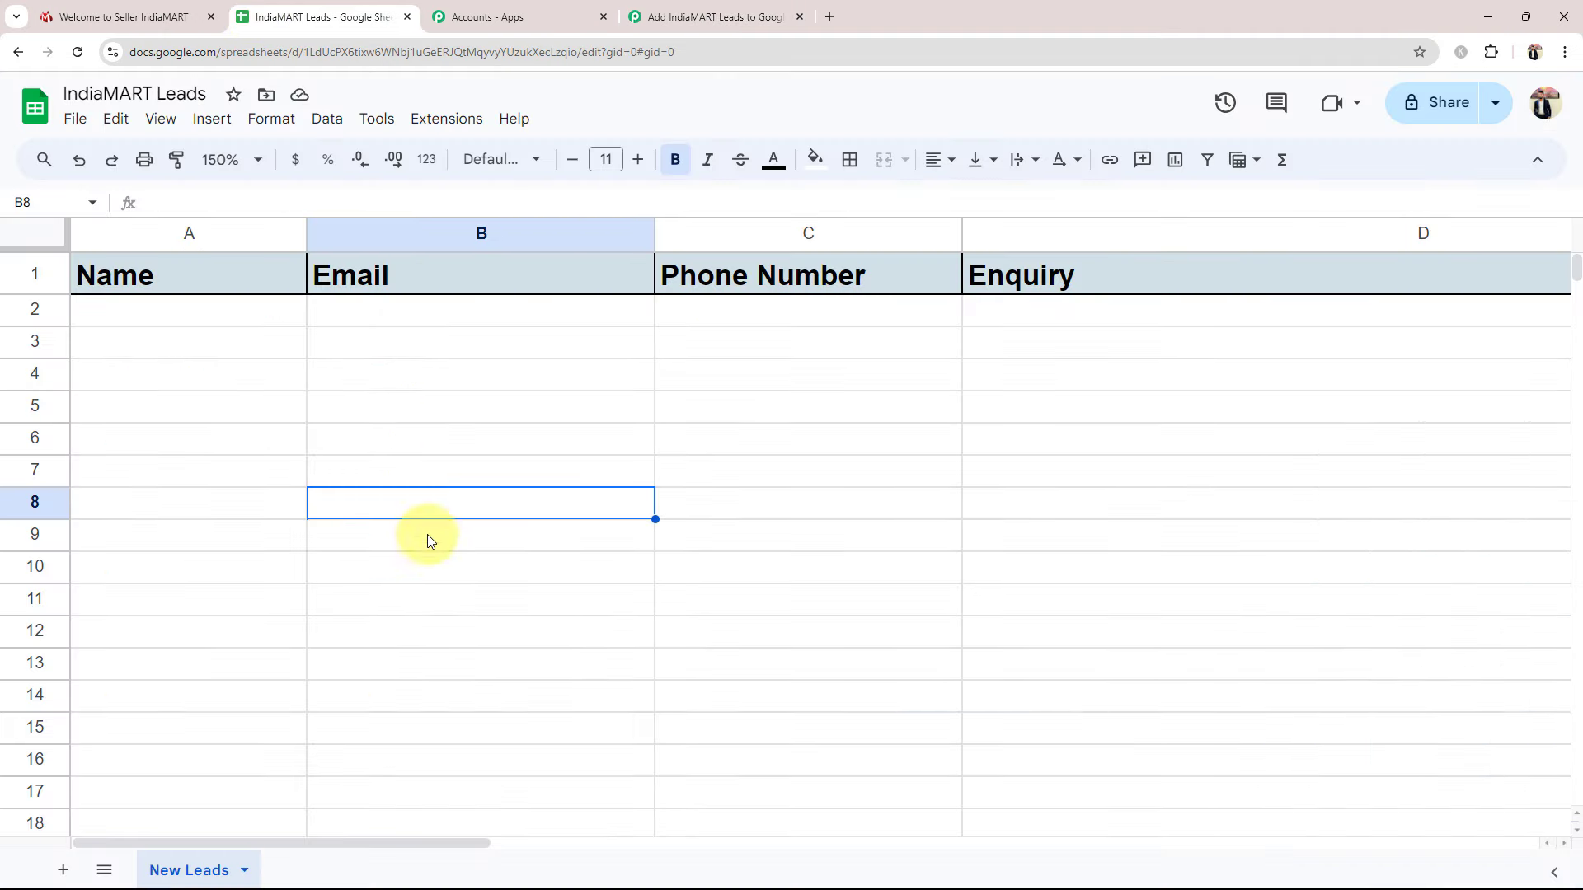
{"action": "left_click", "coordinate": [734, 12]}
{"action": "scroll", "coordinate": [310, 742], "scroll_direction": "up", "scroll_amount": 4}
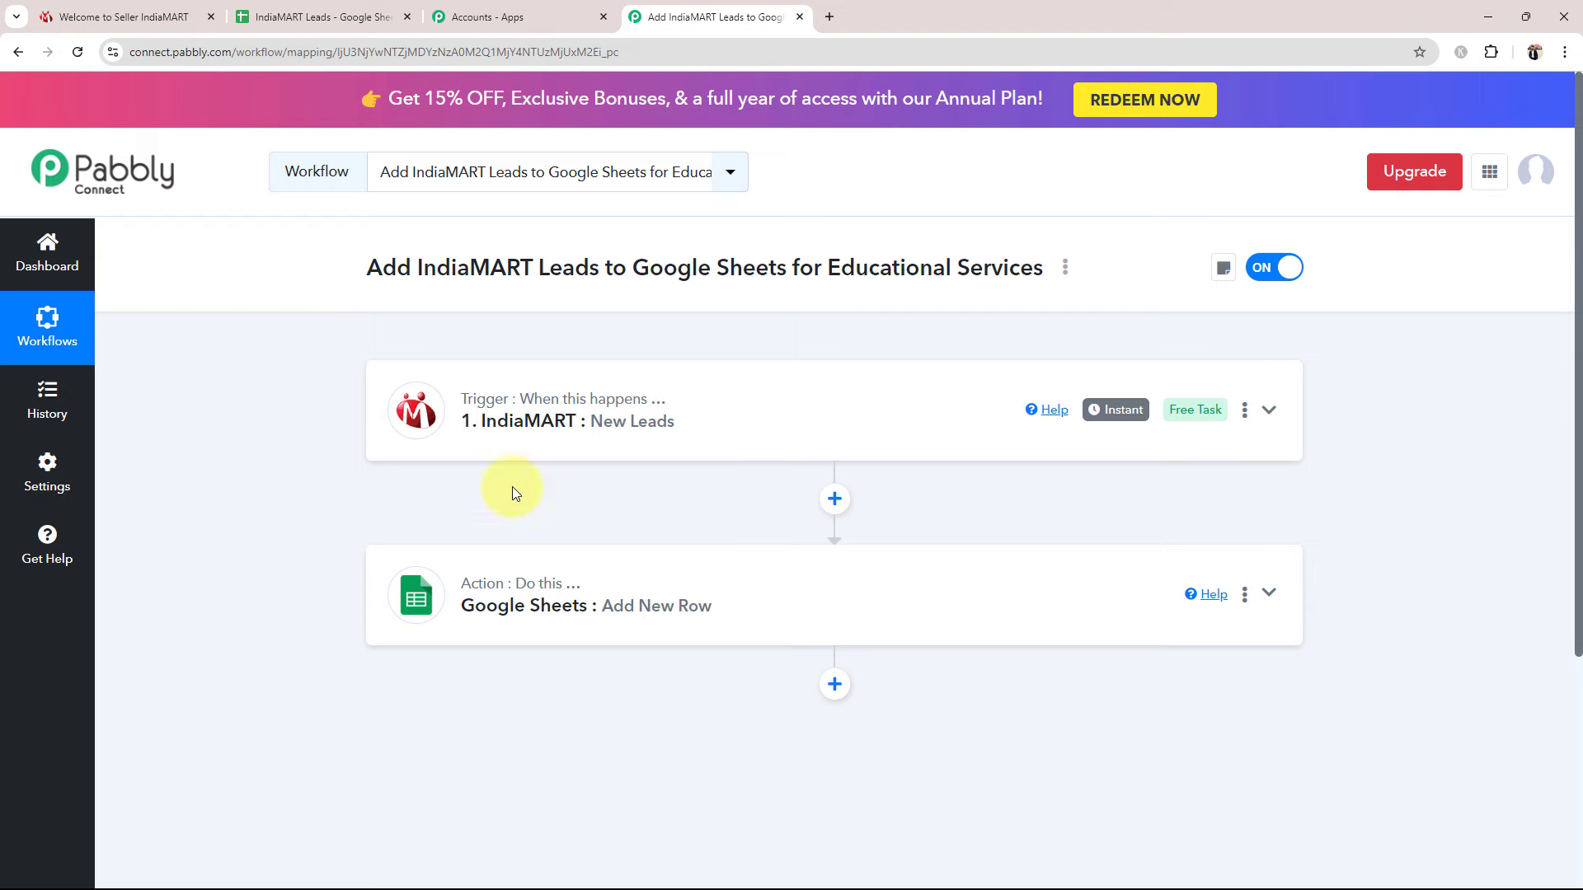
Expand the IndiaMART trigger and copy its Webhook URL while it waits for a response.
{"action": "left_click", "coordinate": [501, 429]}
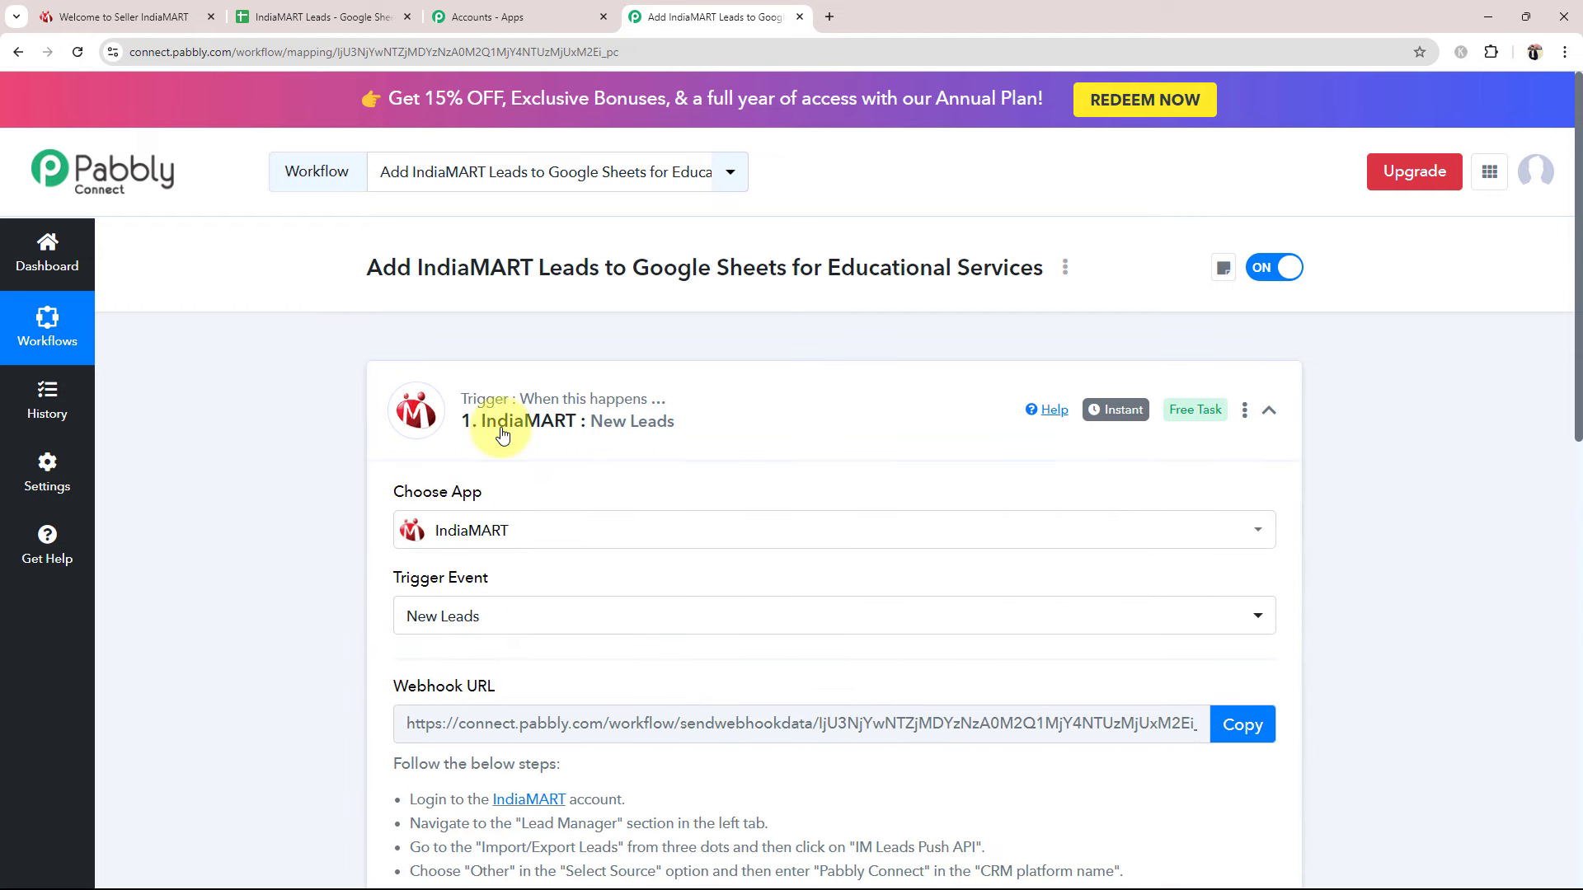
{"action": "scroll", "coordinate": [342, 699], "scroll_direction": "down", "scroll_amount": 5}
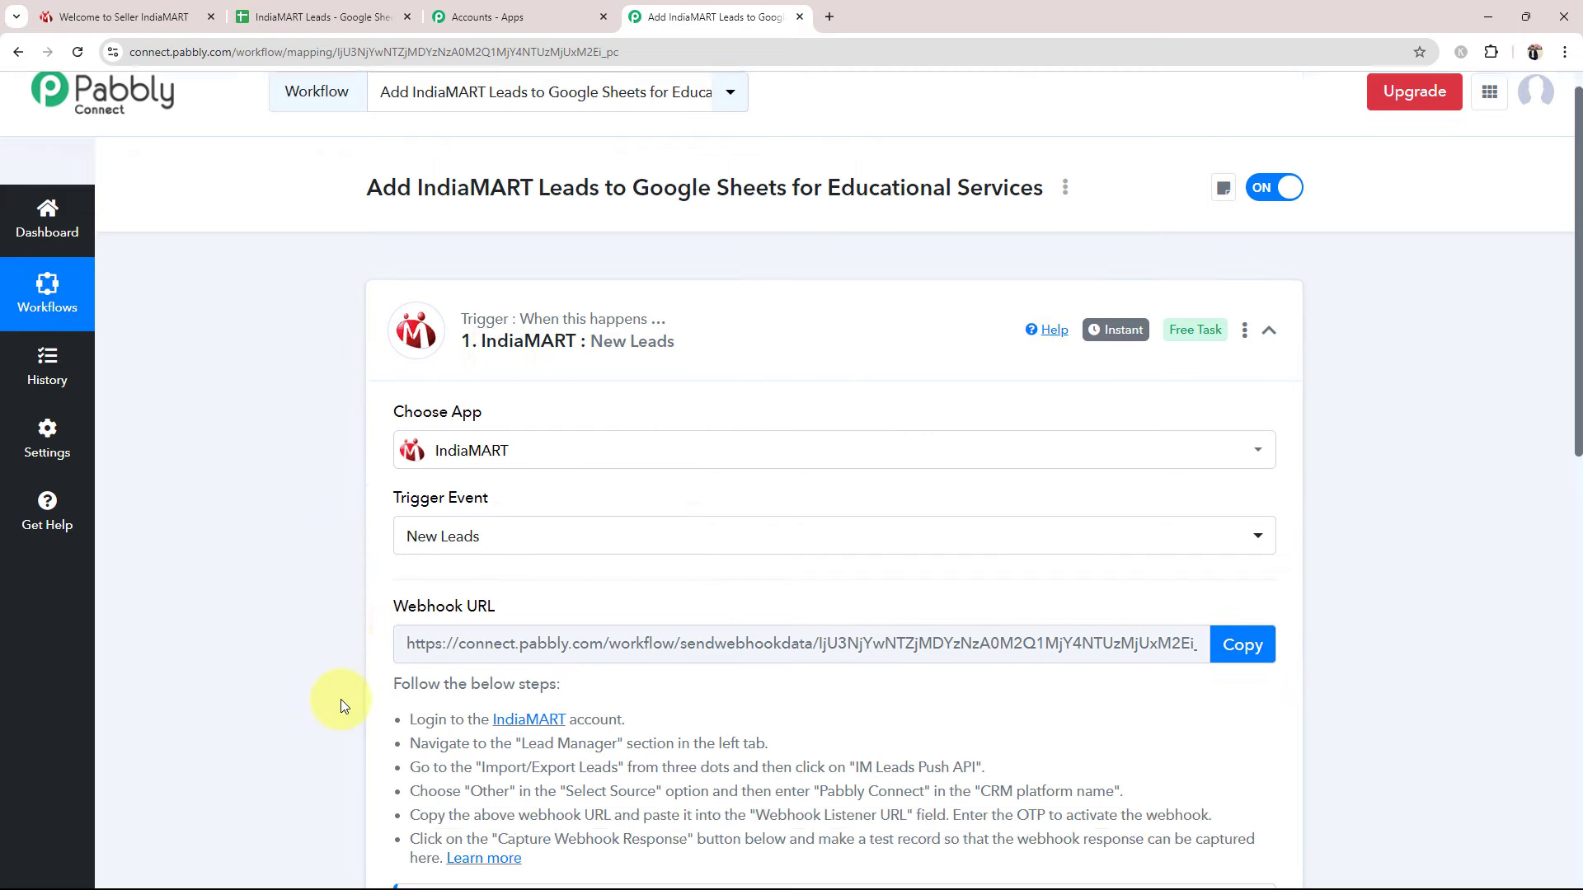
{"action": "triple_click", "coordinate": [417, 274]}
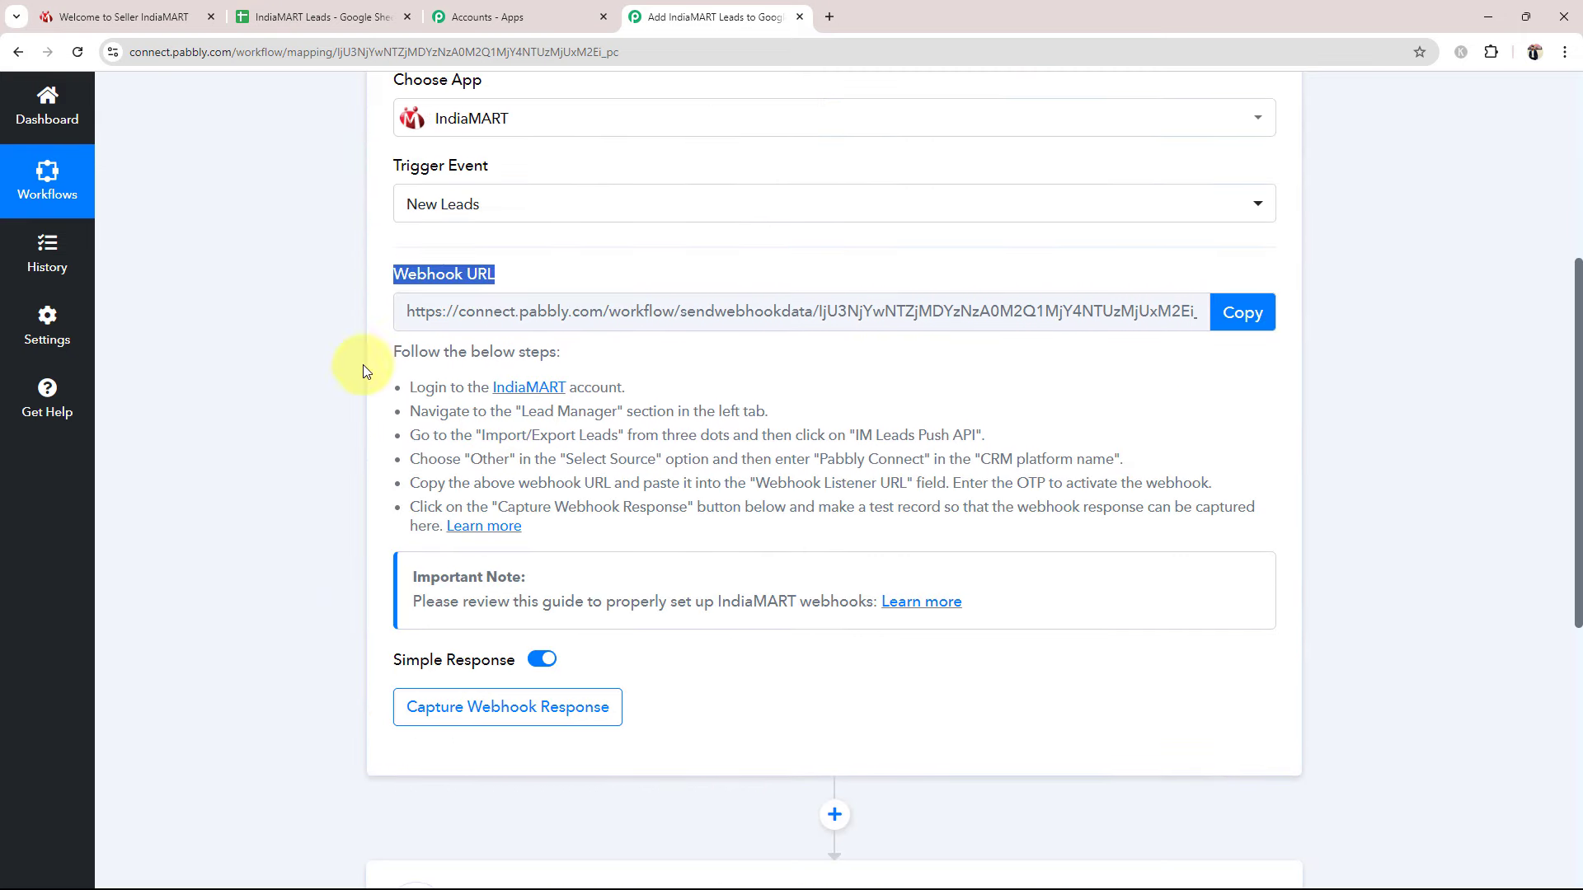
{"action": "left_click", "coordinate": [313, 438]}
{"action": "scroll", "coordinate": [275, 598], "scroll_direction": "up", "scroll_amount": 2}
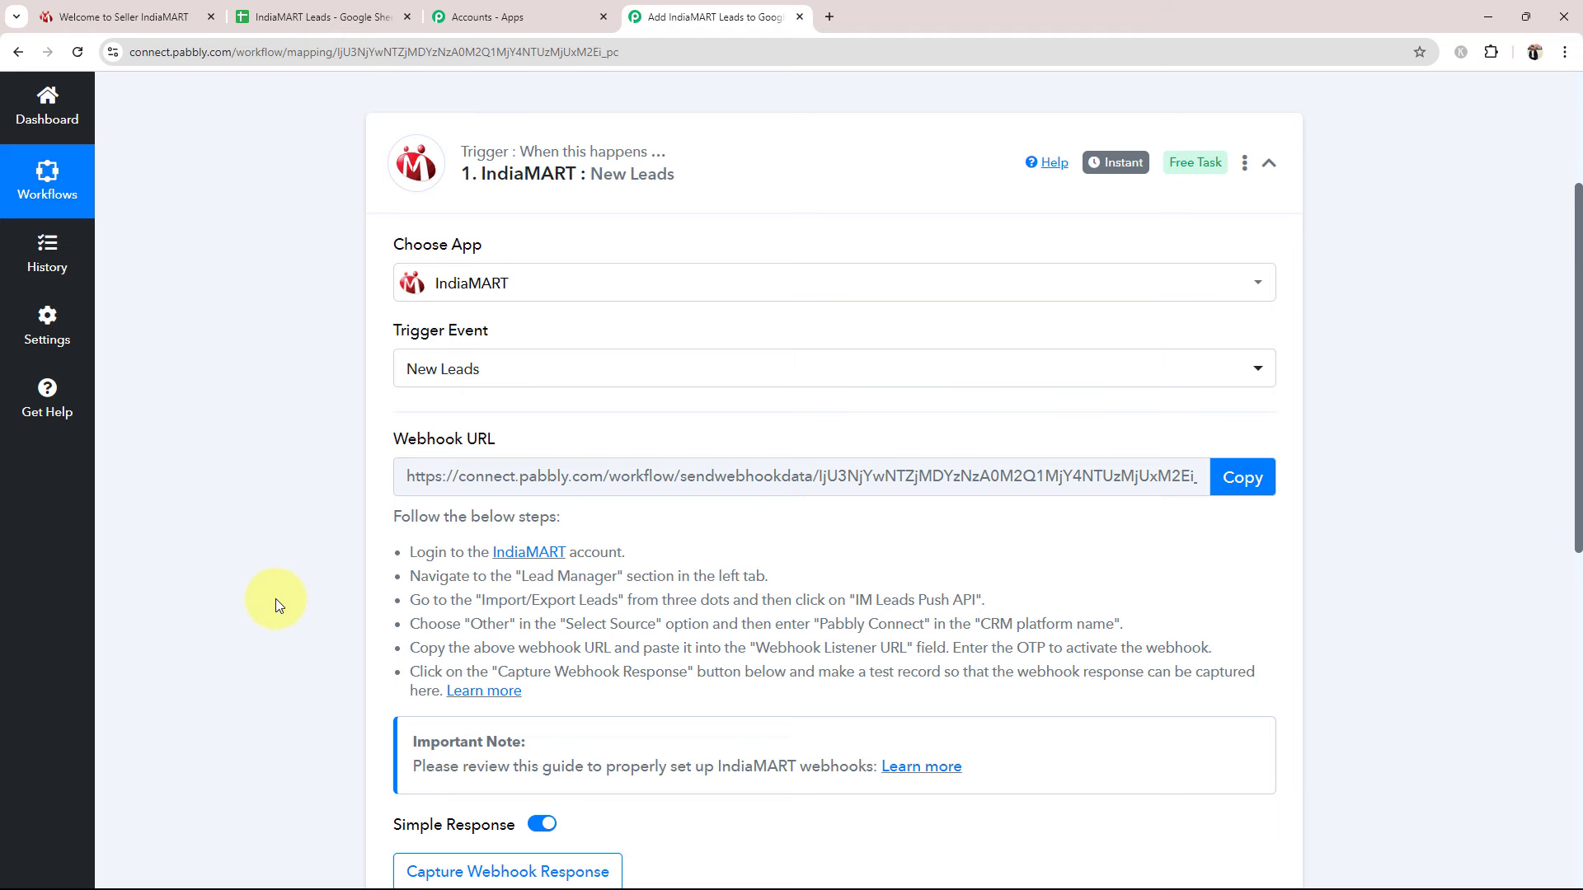
{"action": "scroll", "coordinate": [276, 599], "scroll_direction": "down", "scroll_amount": 2}
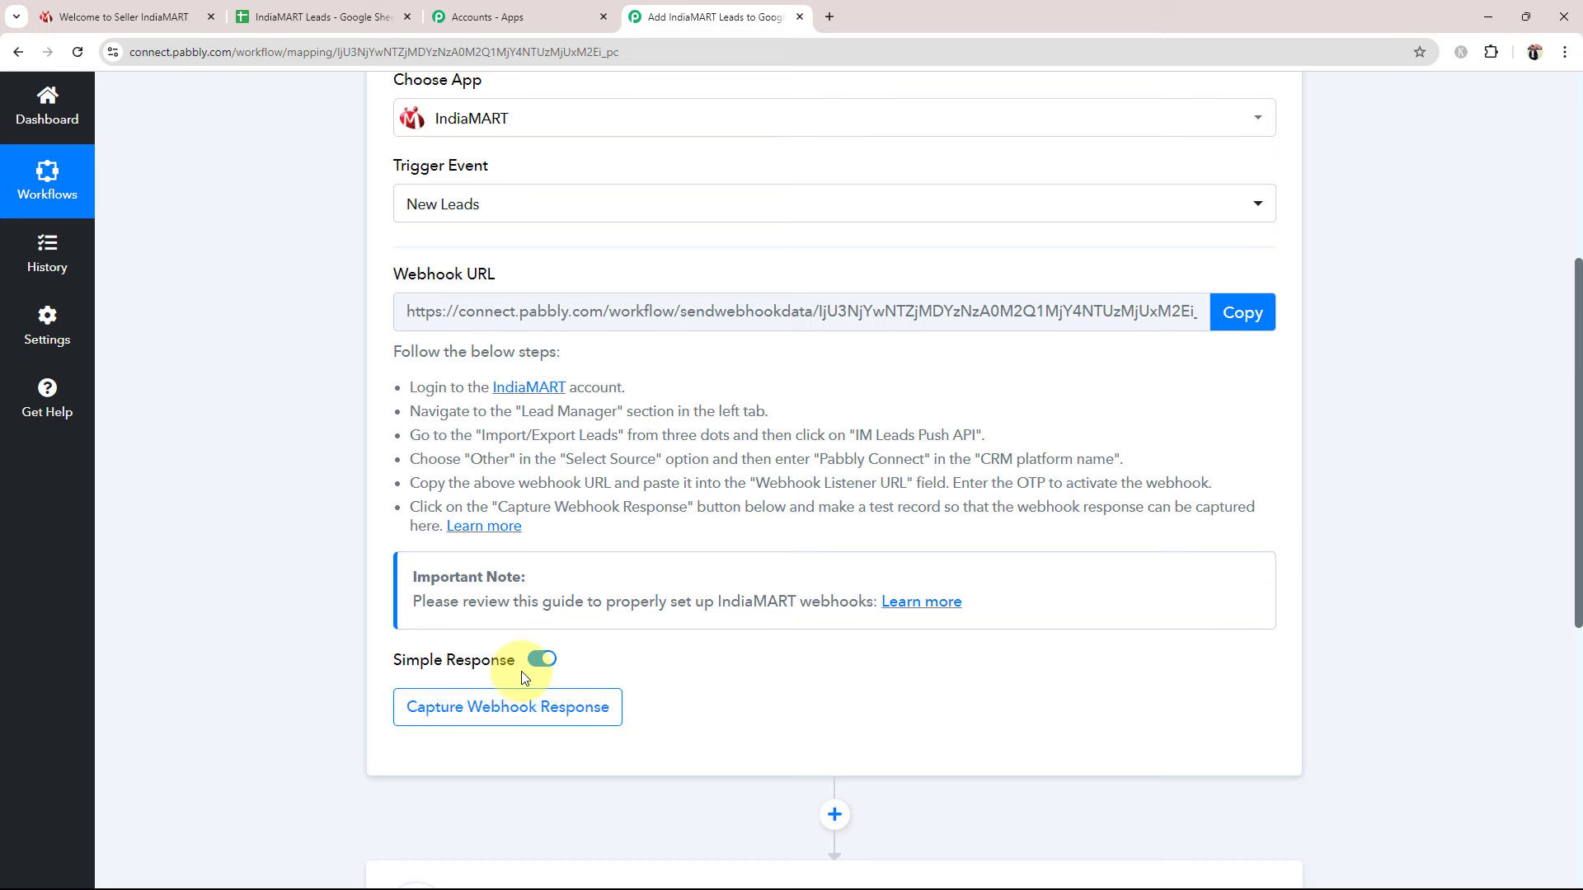
{"action": "scroll", "coordinate": [522, 678], "scroll_direction": "up", "scroll_amount": 2}
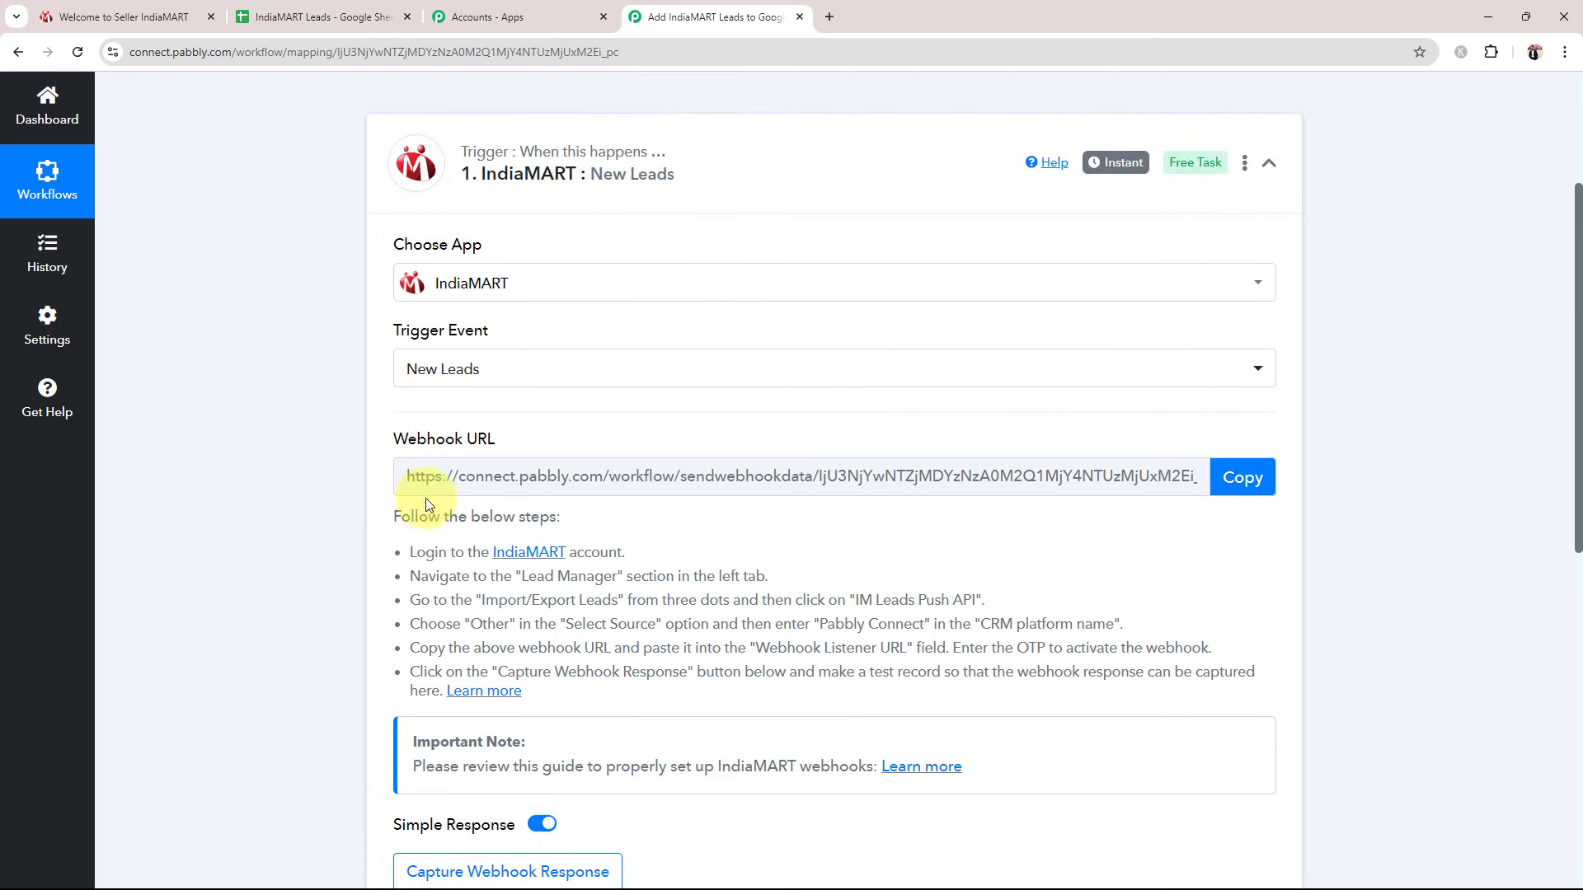
{"action": "left_click", "coordinate": [1243, 478]}
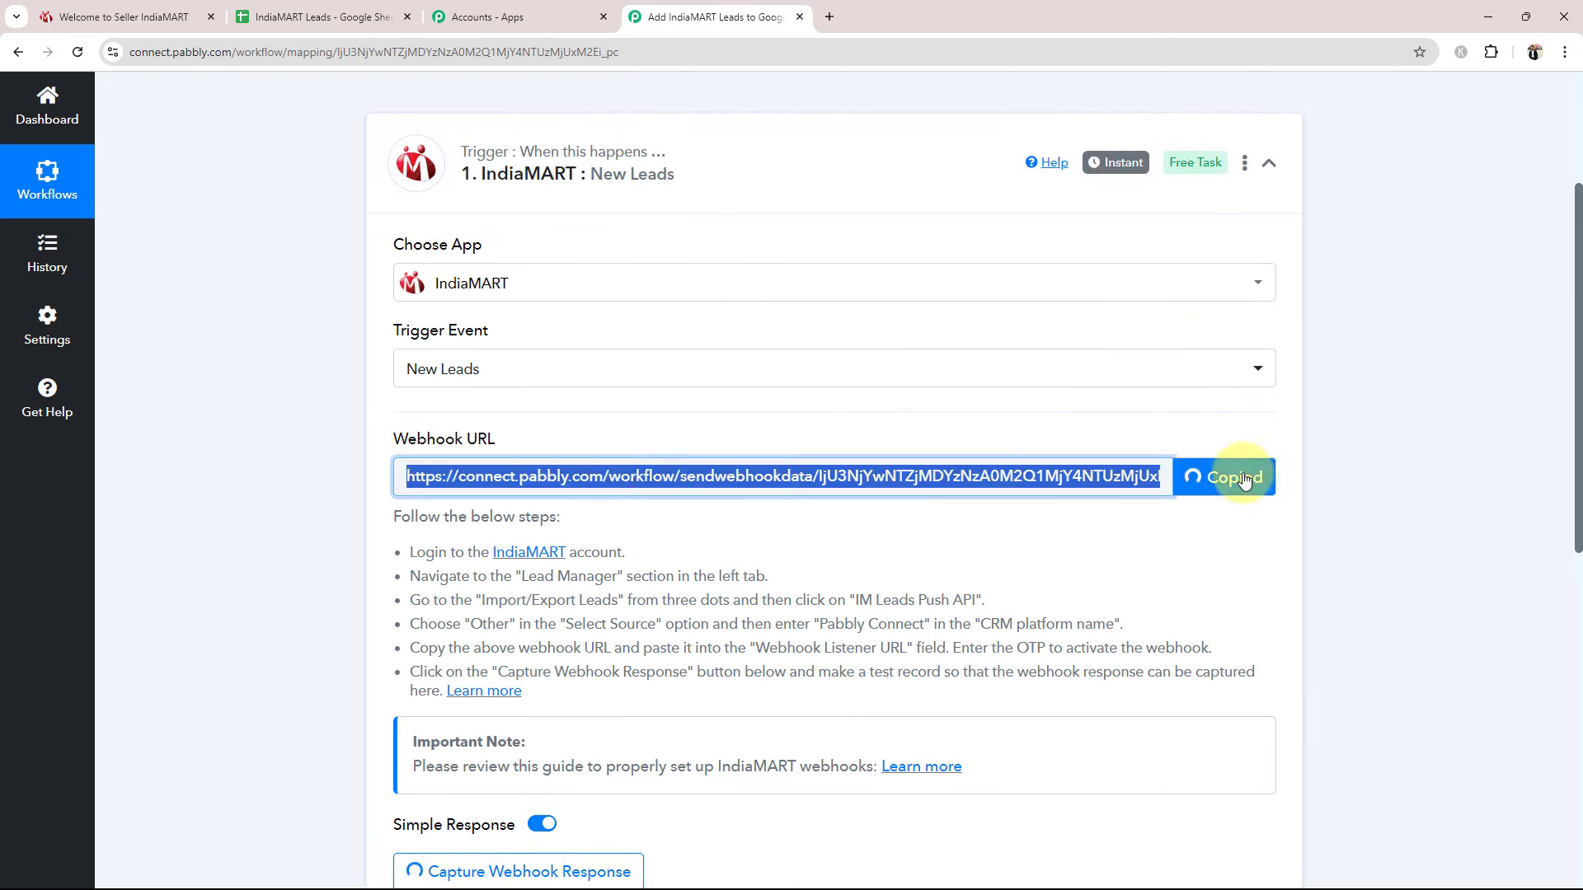
{"action": "left_click_drag", "start_coordinate": [399, 551], "coordinate": [672, 672]}
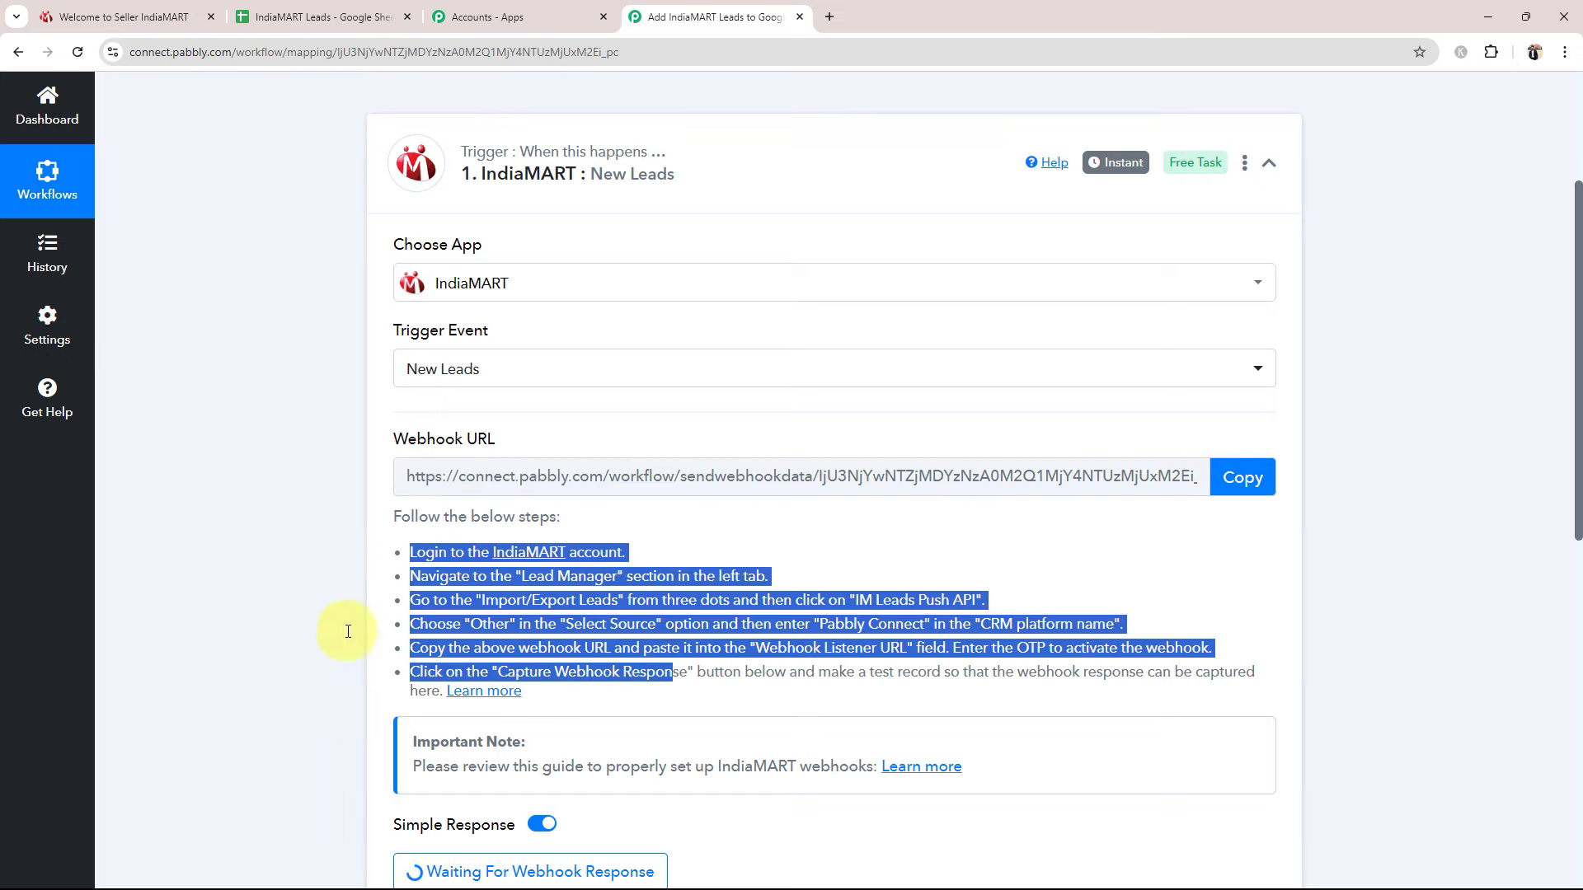
{"action": "left_click", "coordinate": [209, 614]}
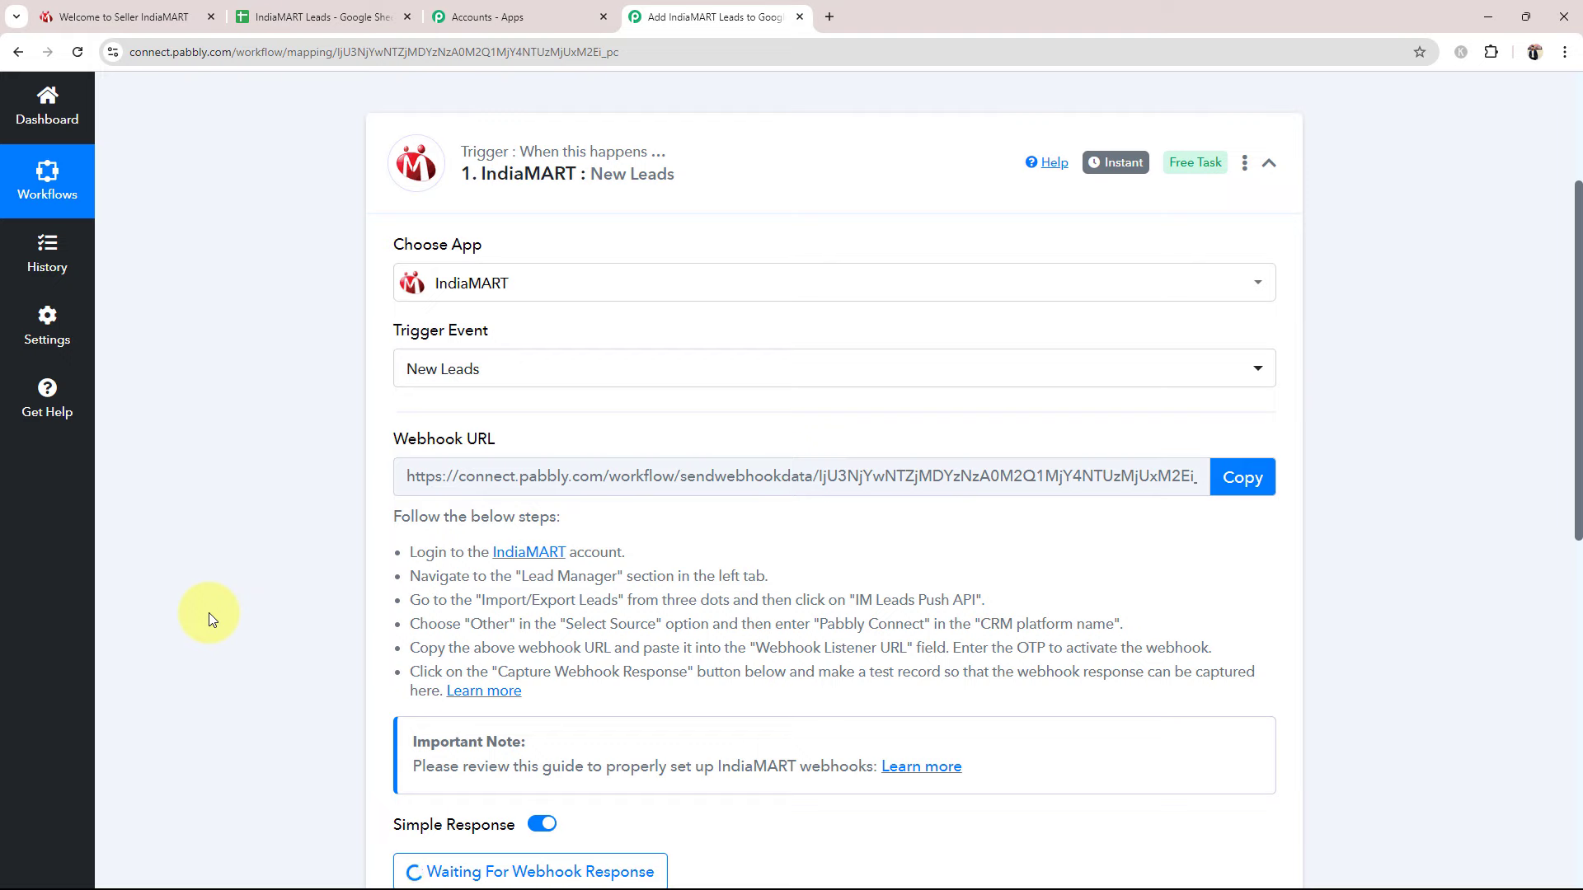
In IndiaMART Lead Manager, open Import / Export Leads > Push API from the menu.
{"action": "left_click", "coordinate": [122, 10]}
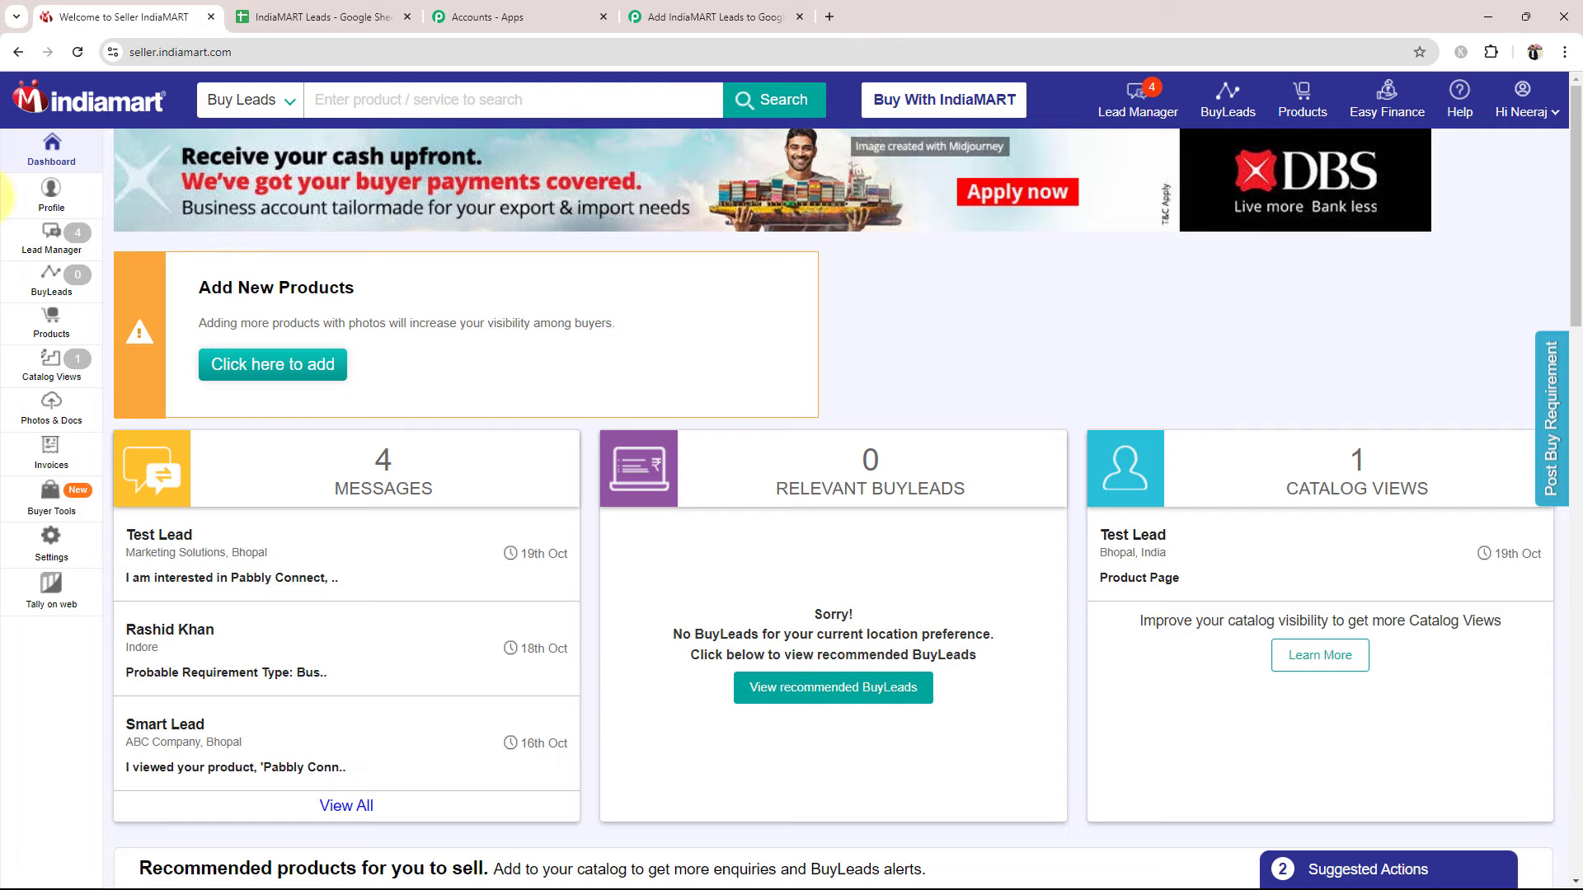
{"action": "left_click", "coordinate": [46, 239]}
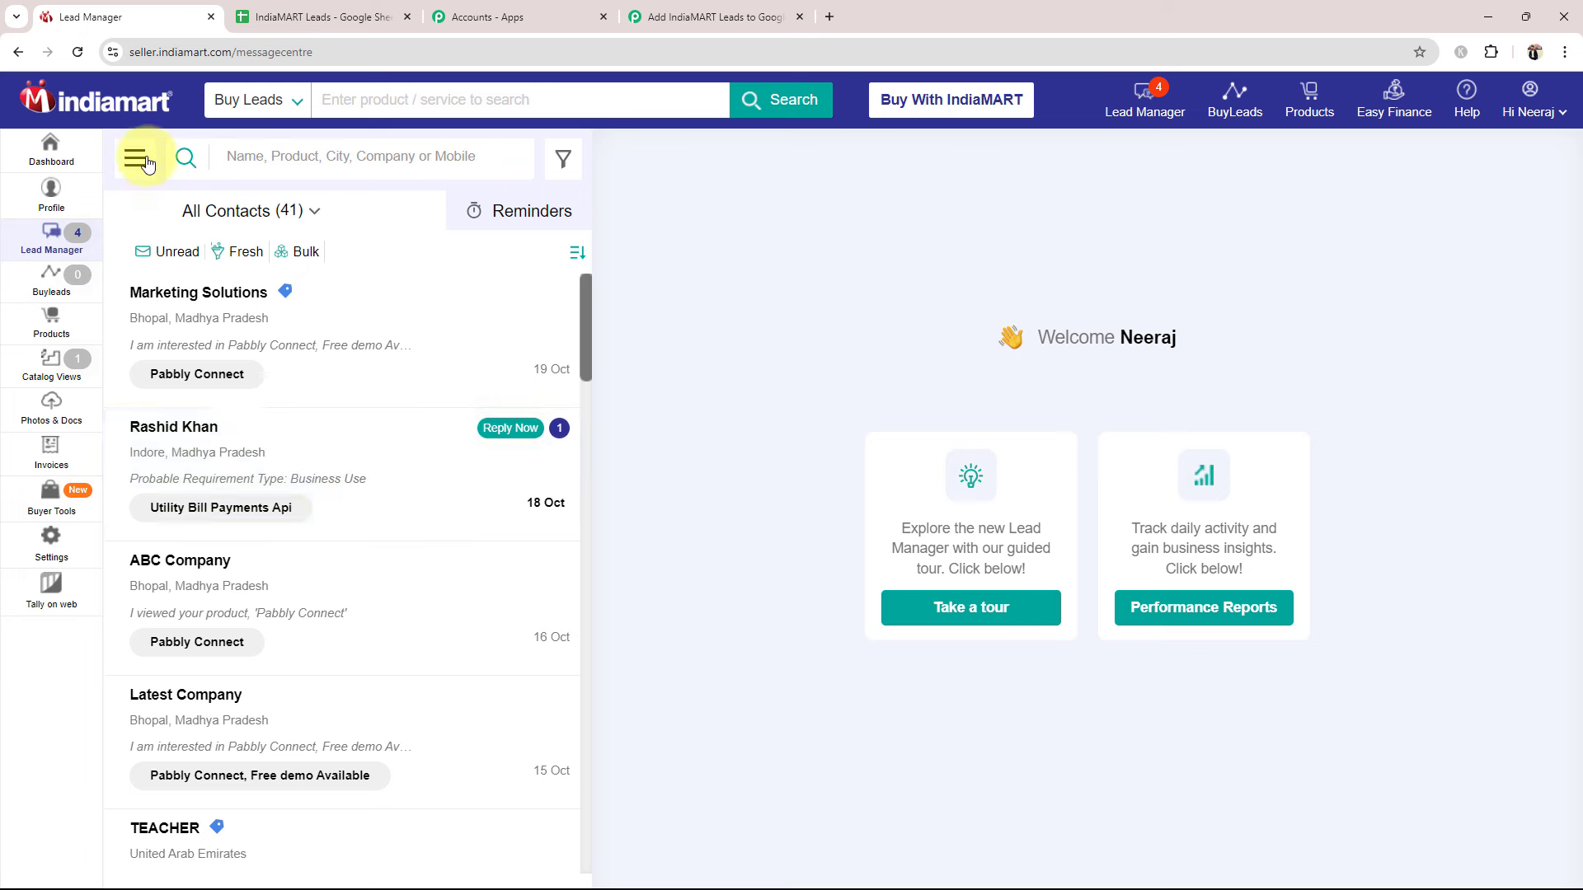
{"action": "left_click", "coordinate": [136, 159]}
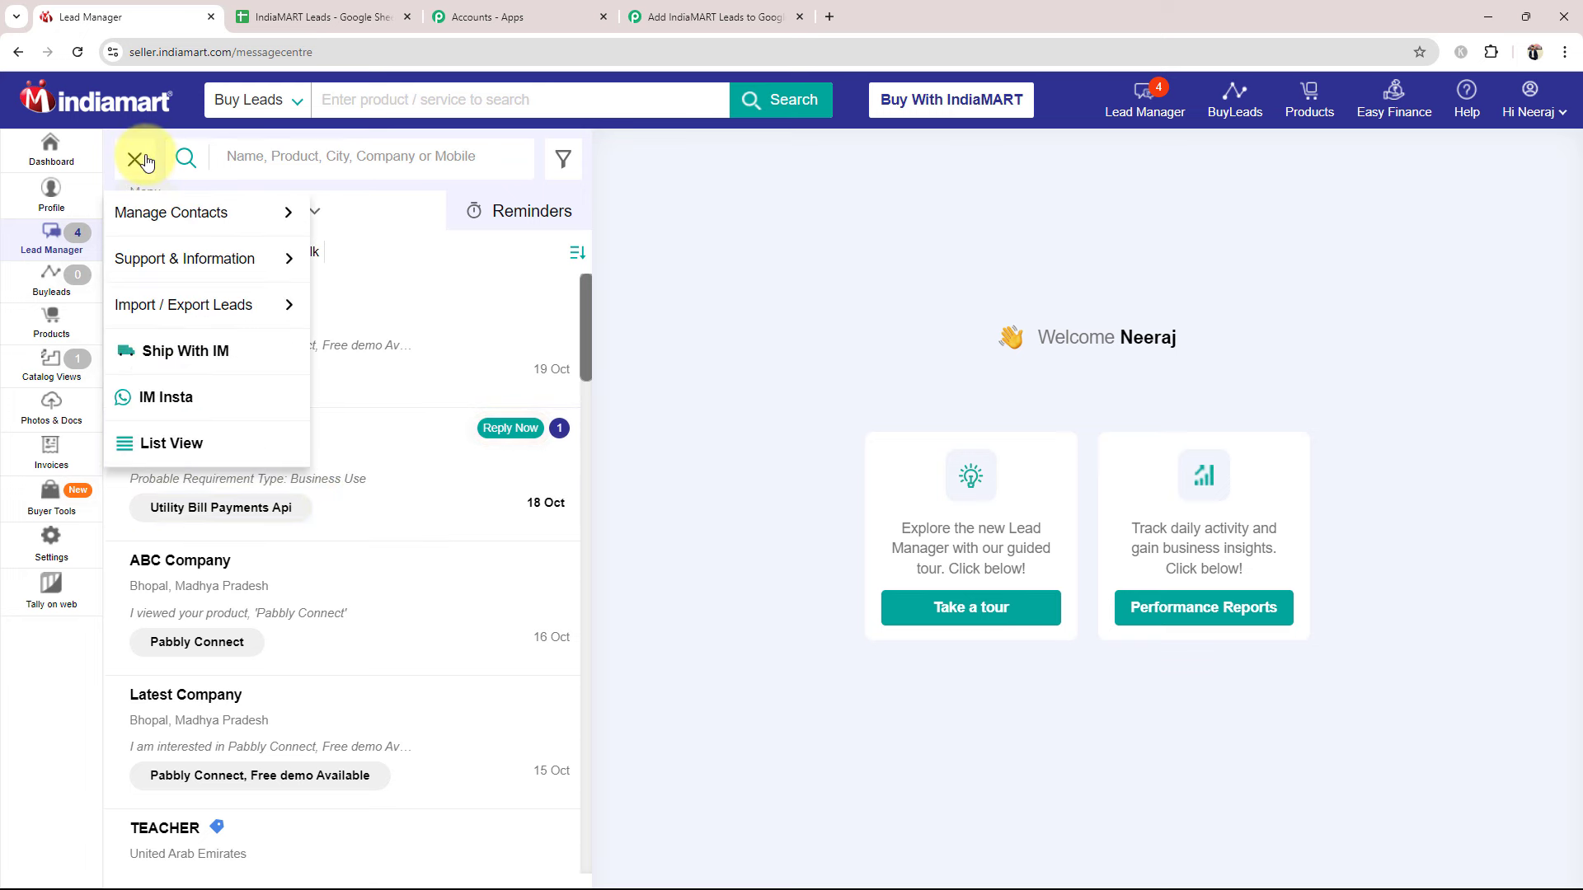
{"action": "mouse_move", "coordinate": [144, 305]}
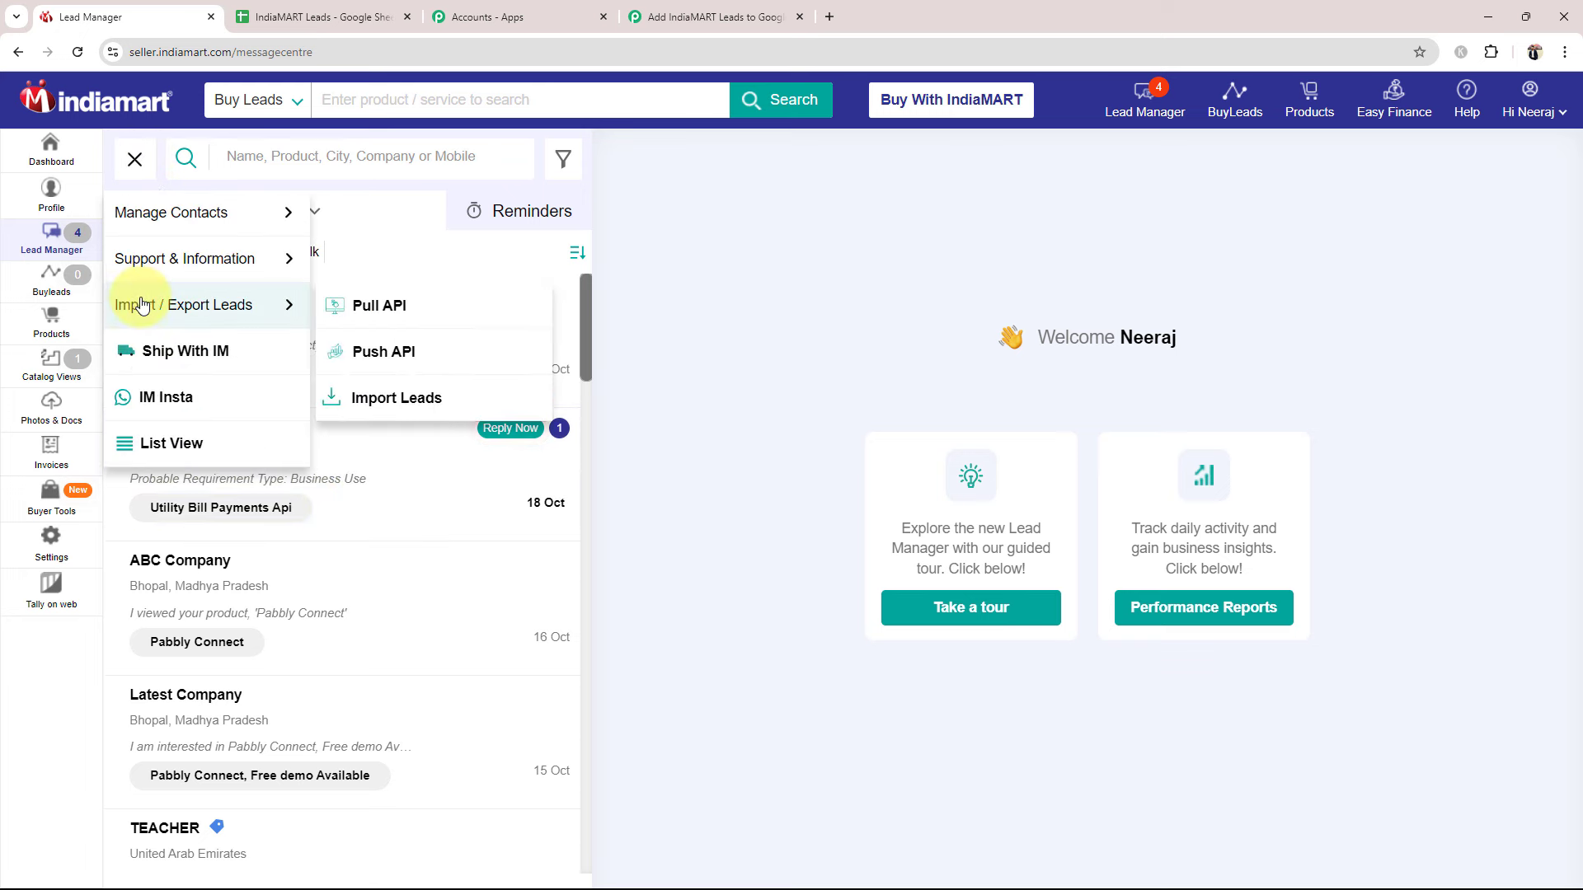
{"action": "left_click", "coordinate": [375, 351]}
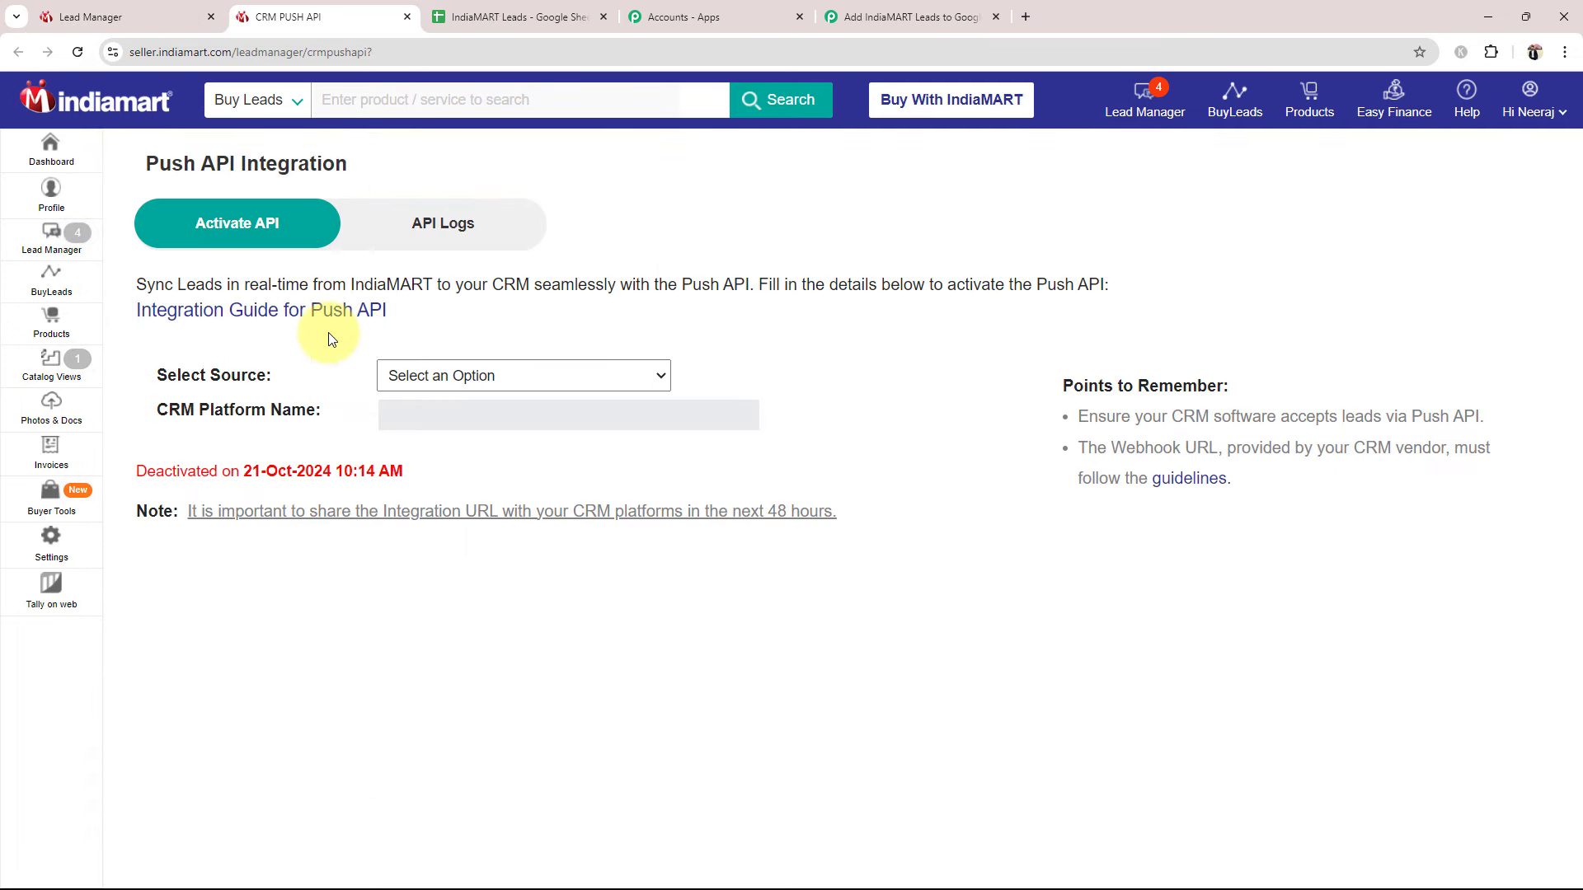
Set Select Source to Other and CRM Platform Name to Pabbly Connect.
{"action": "left_click", "coordinate": [409, 370]}
{"action": "left_click", "coordinate": [398, 519]}
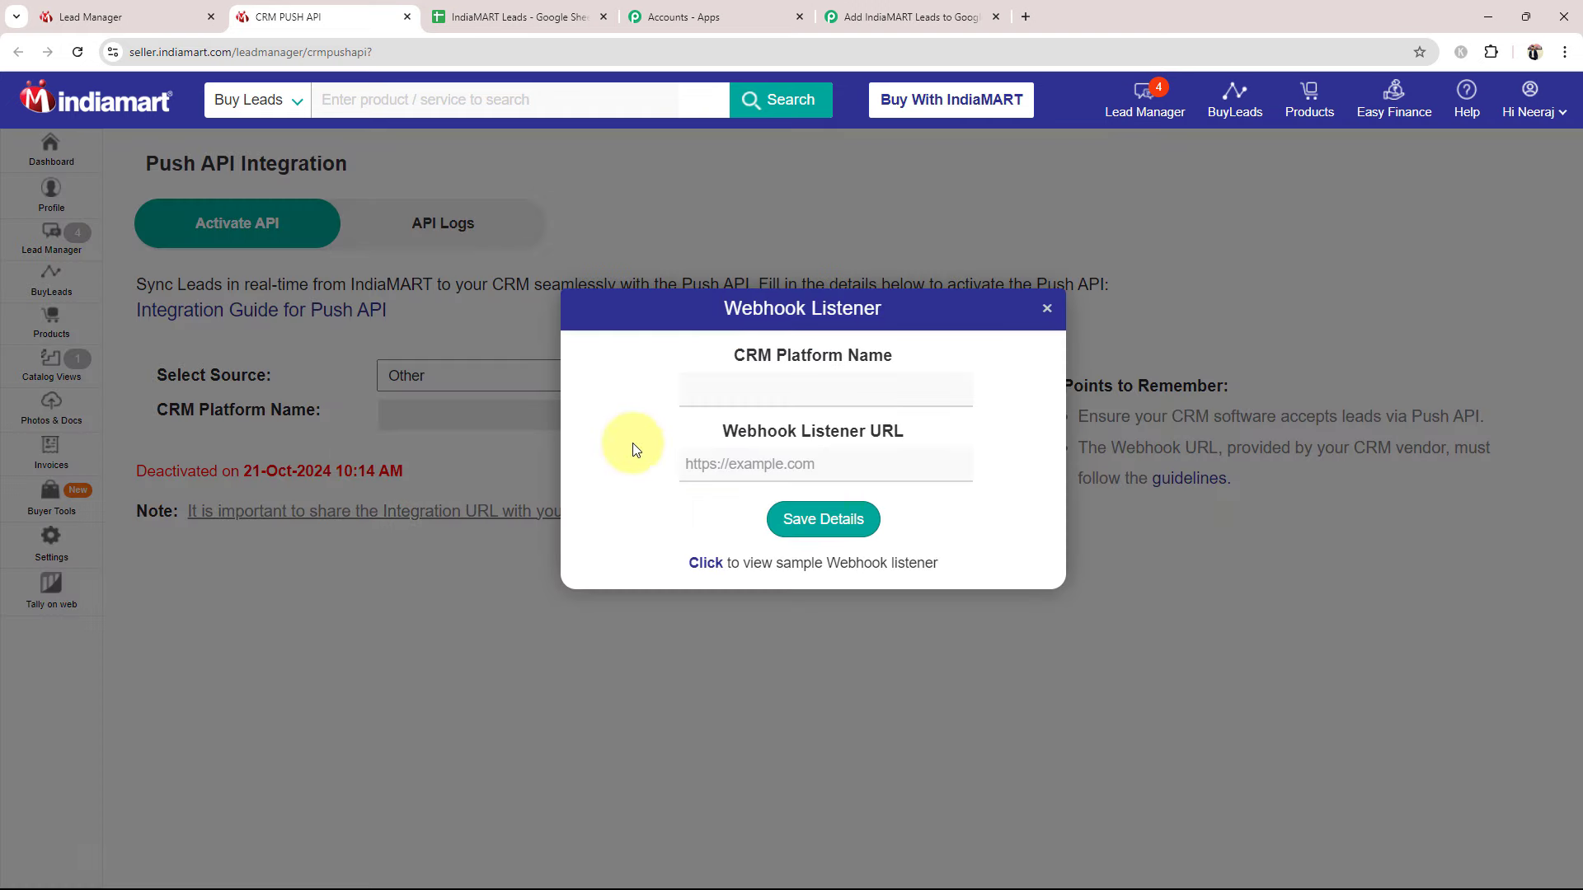
{"action": "left_click", "coordinate": [733, 392]}
{"action": "left_click", "coordinate": [818, 427]}
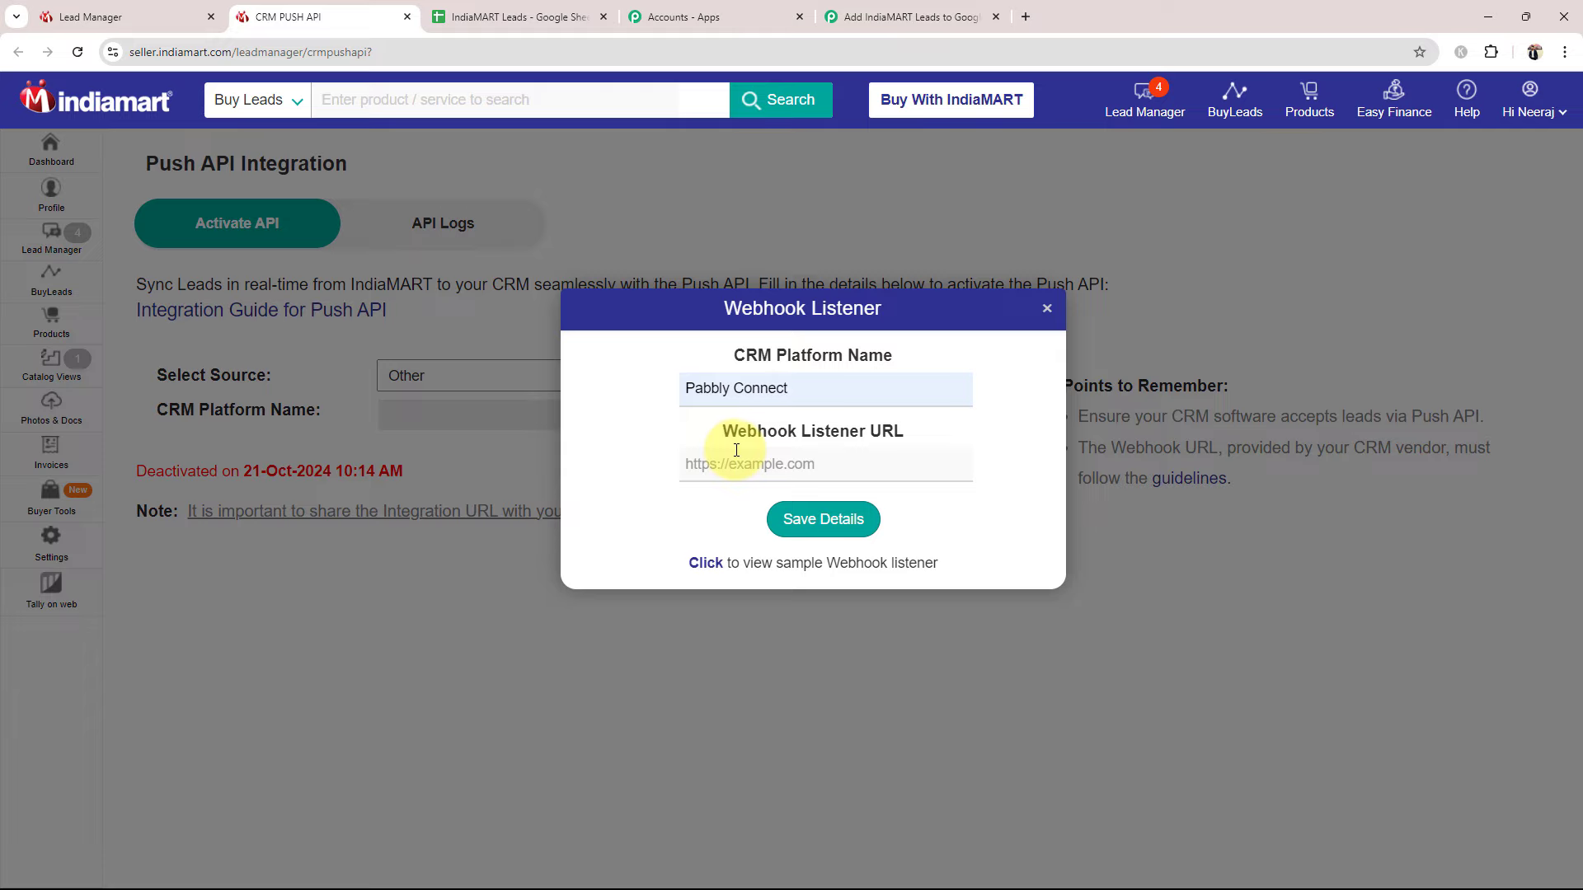
Copy the webhook URL from Pabbly again and paste it into the Webhook Listener URL field.
{"action": "left_click", "coordinate": [907, 17]}
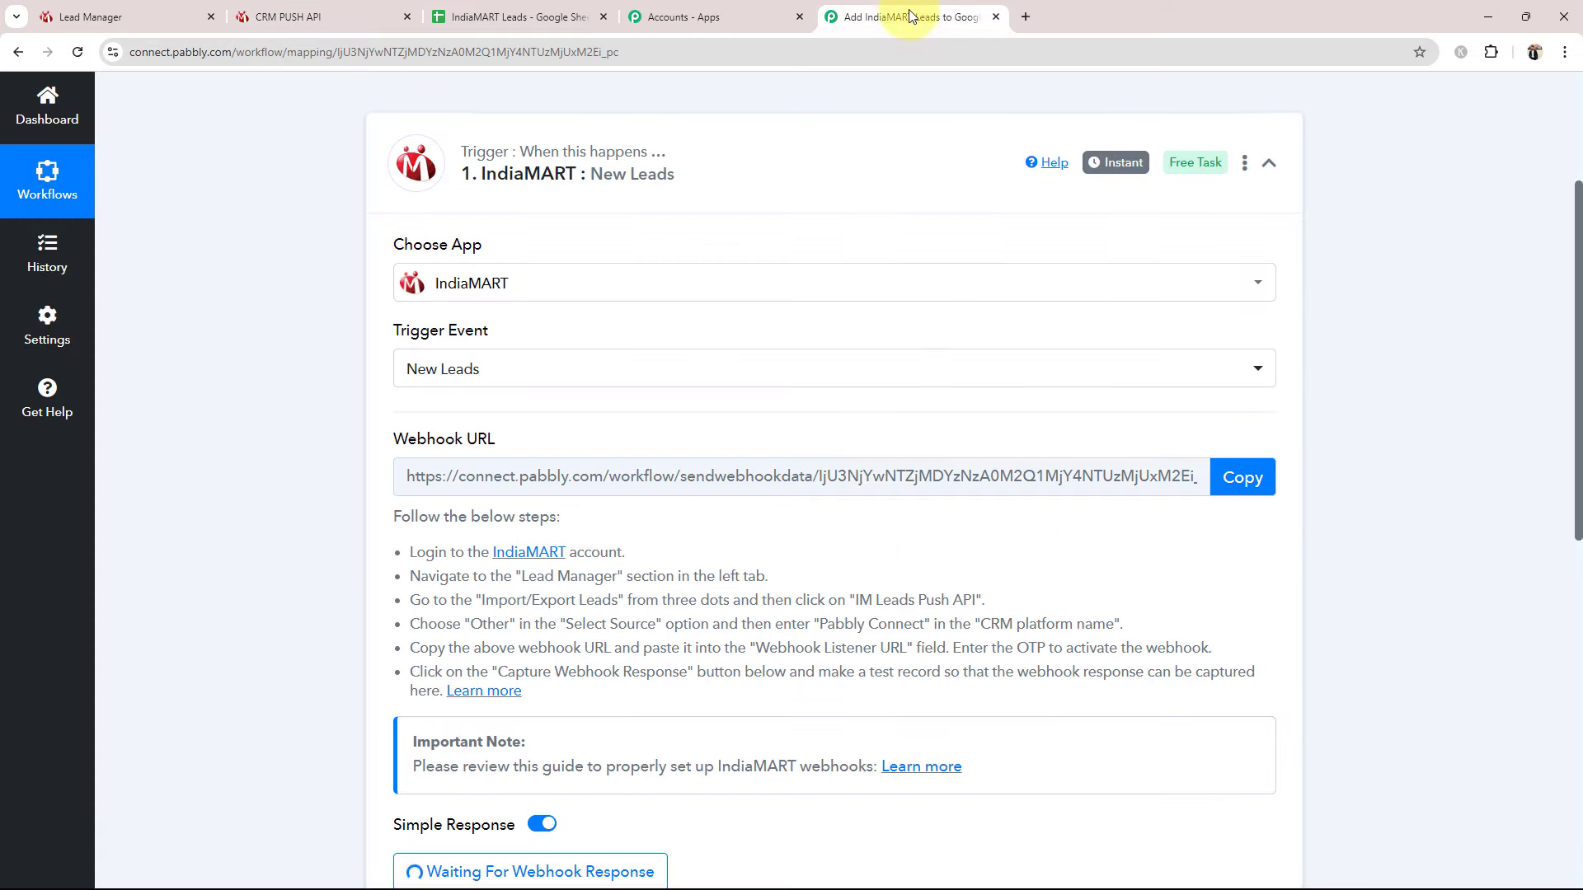
{"action": "left_click", "coordinate": [1245, 488]}
{"action": "left_click", "coordinate": [260, 13]}
{"action": "left_click", "coordinate": [717, 463]}
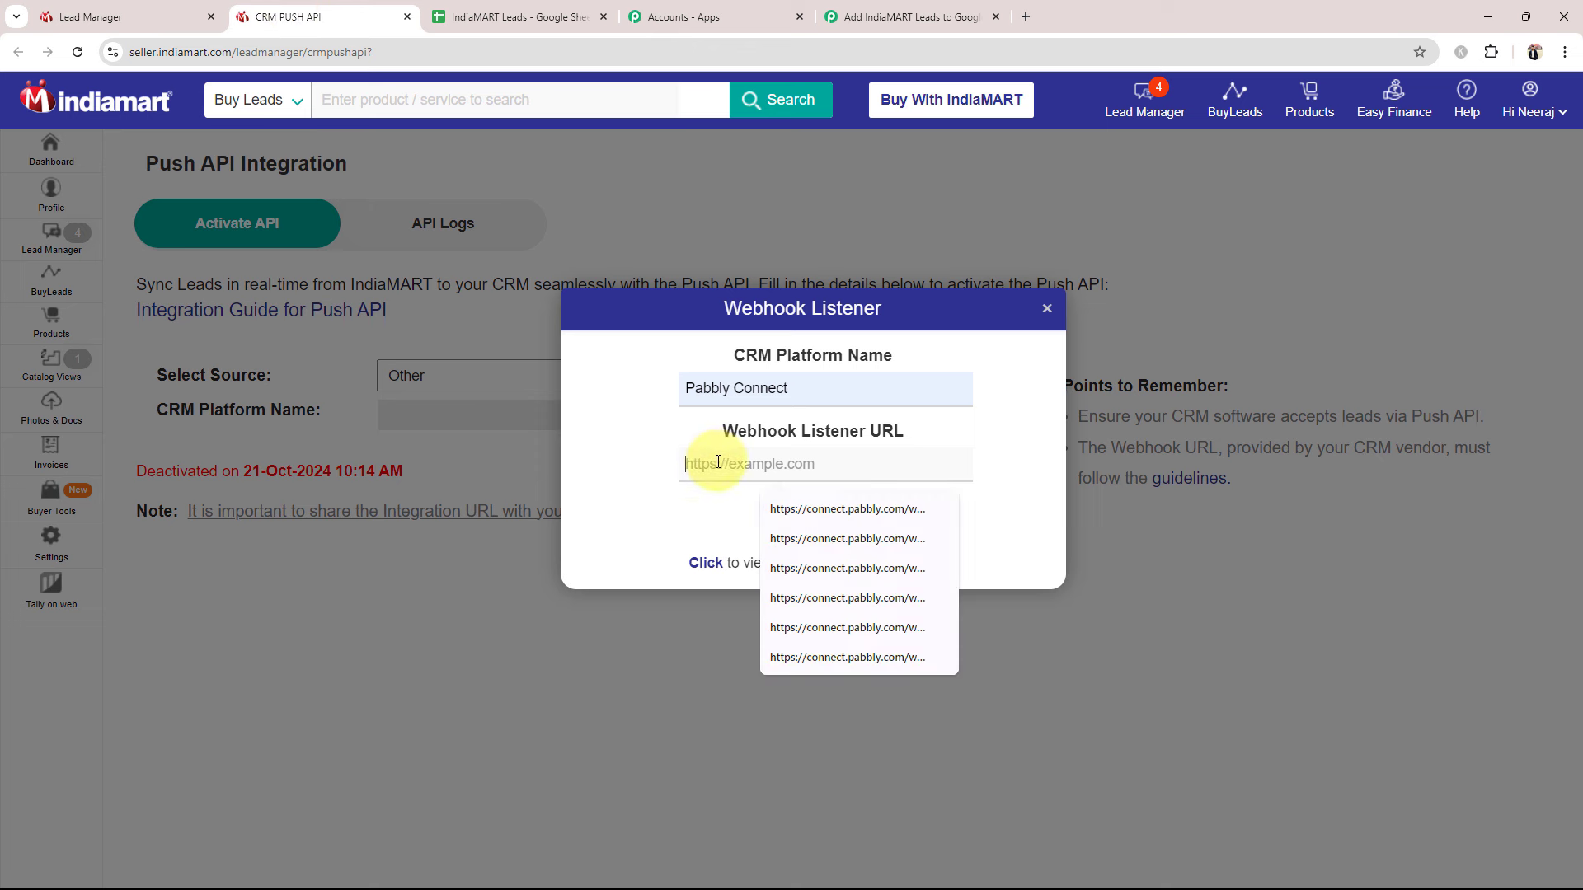
{"action": "key", "text": "ctrl+v"}
Save the webhook details, pick the permanent-lead-saving reason, and activate with the OTP.
{"action": "left_click", "coordinate": [819, 520]}
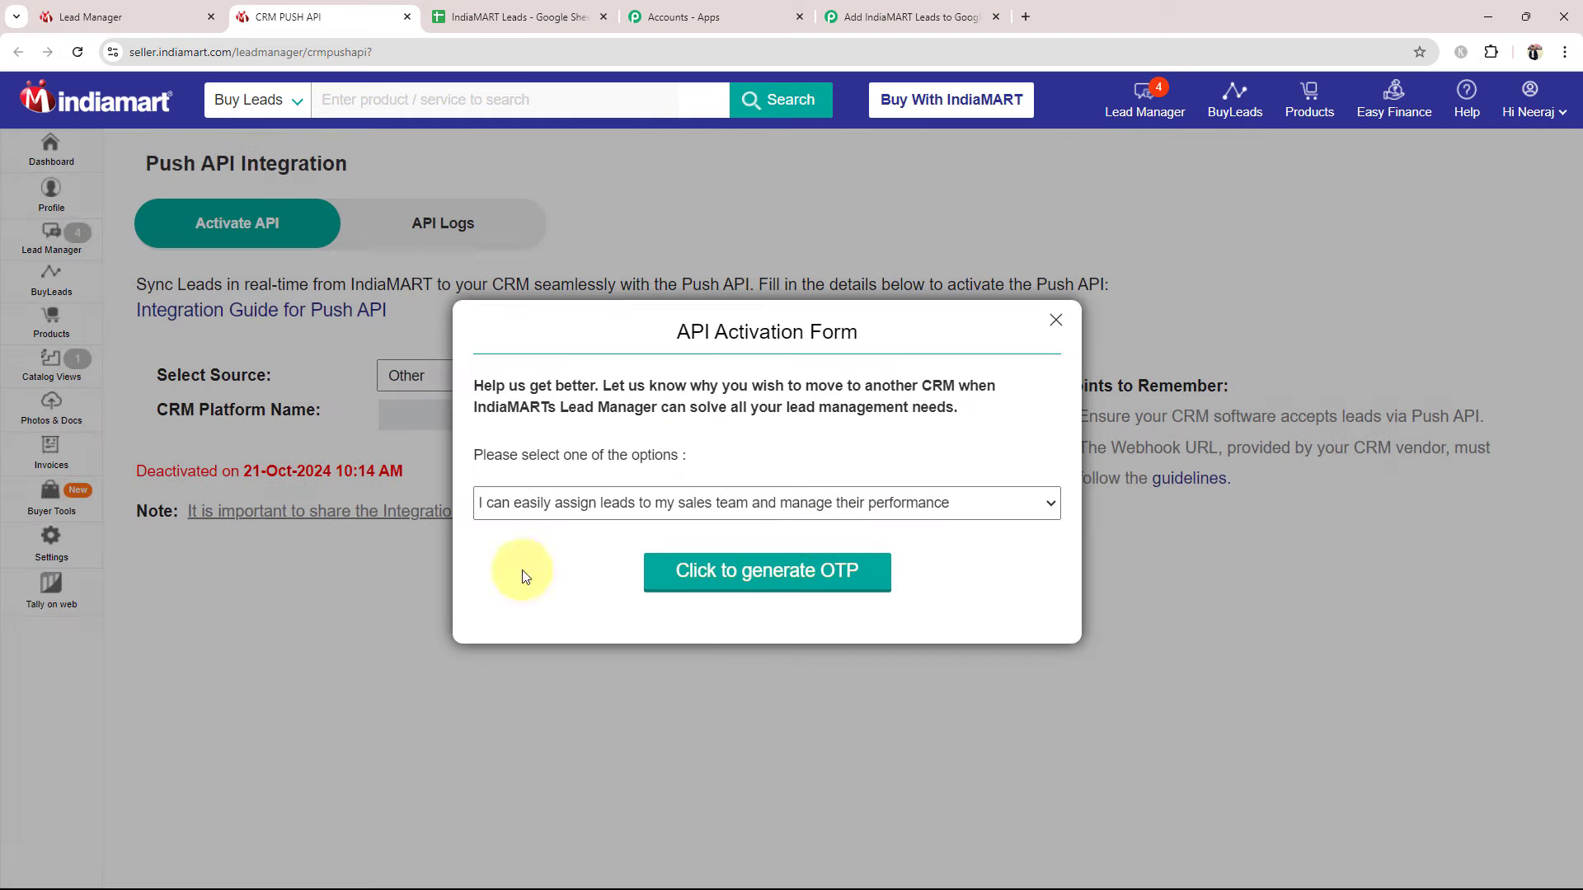
{"action": "left_click", "coordinate": [628, 506]}
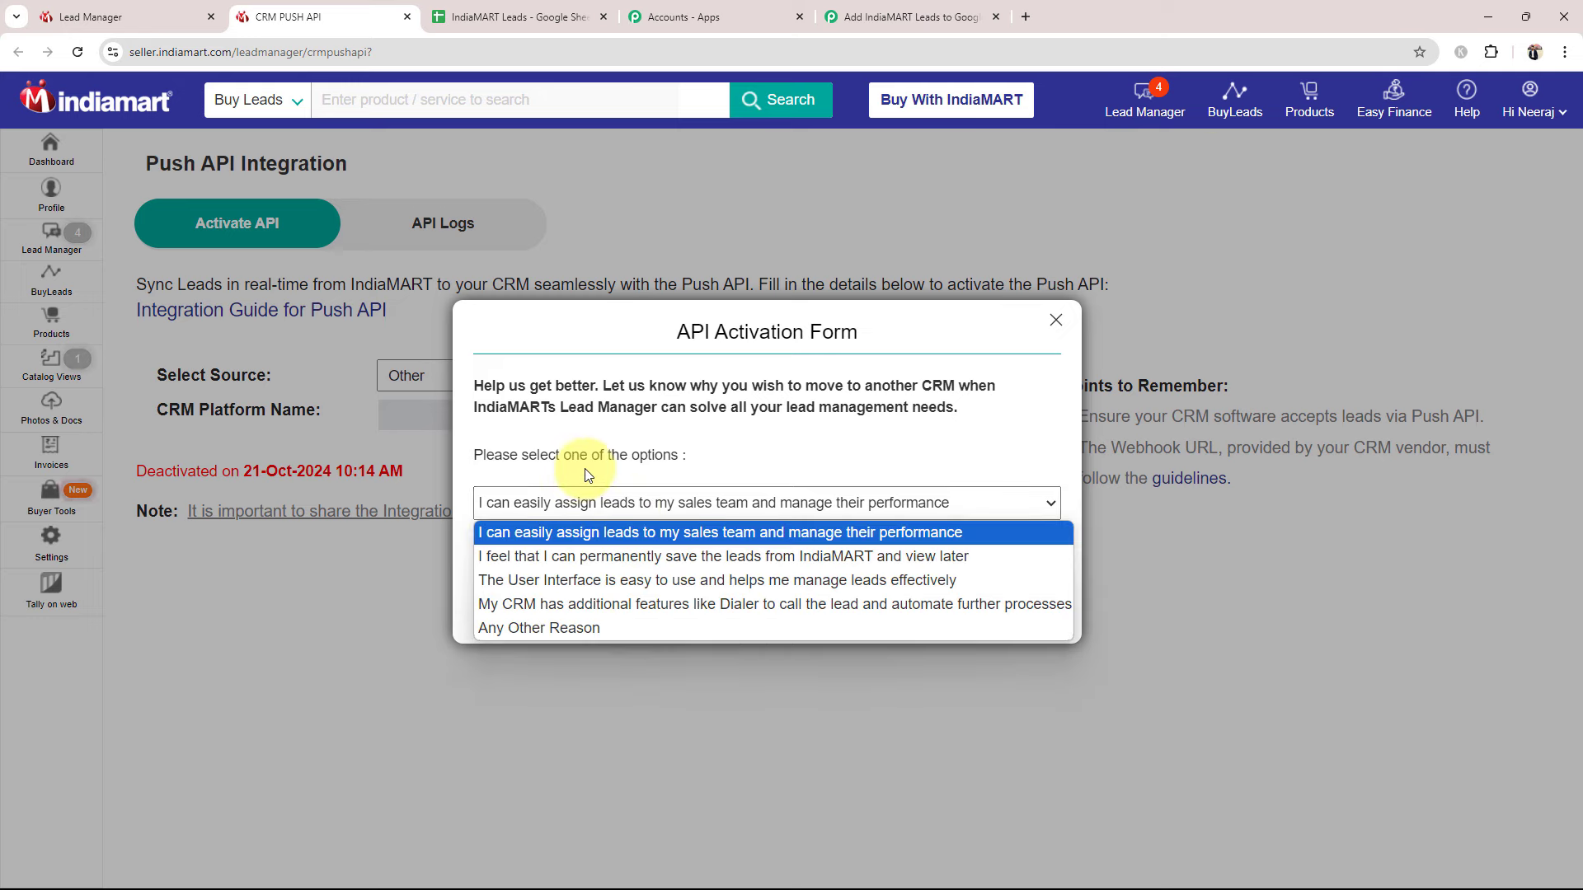
{"action": "left_click", "coordinate": [551, 558]}
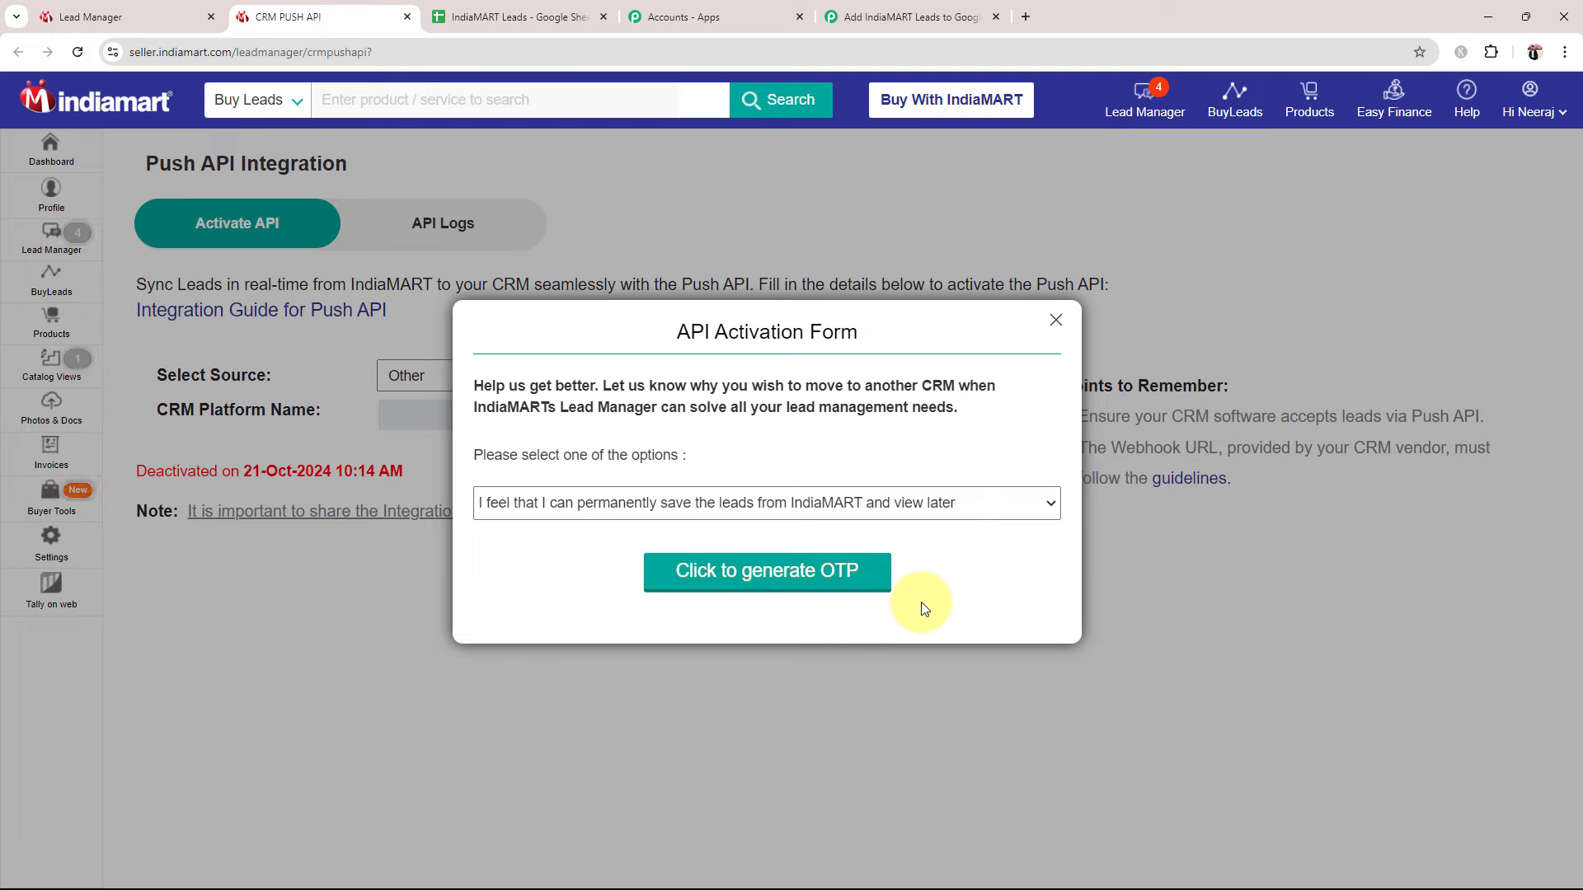
{"action": "left_click", "coordinate": [853, 598]}
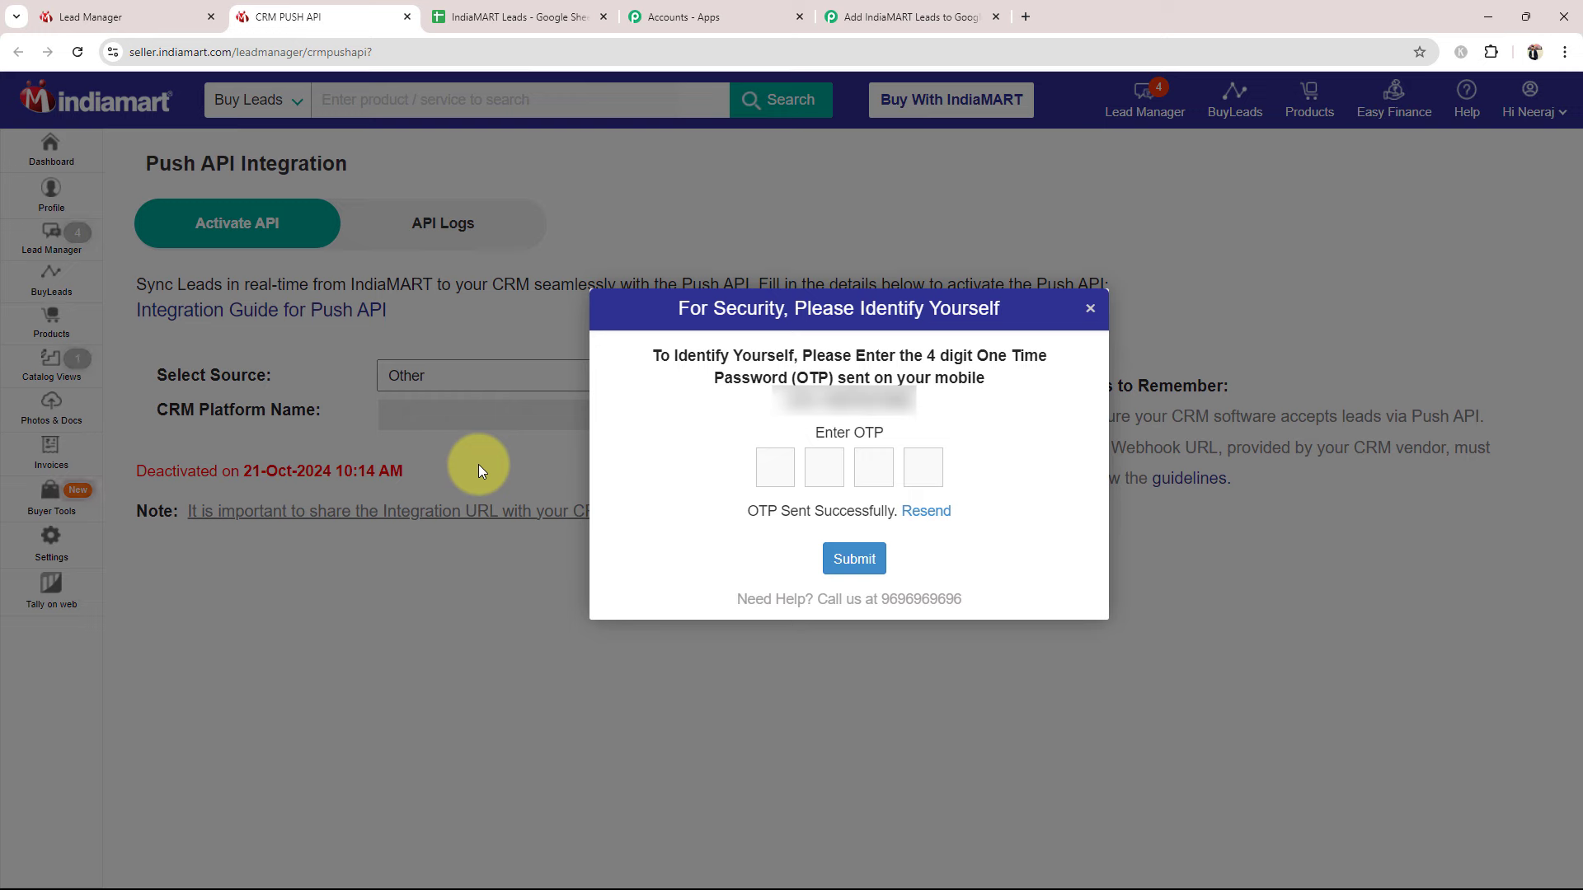
{"action": "left_click", "coordinate": [835, 567]}
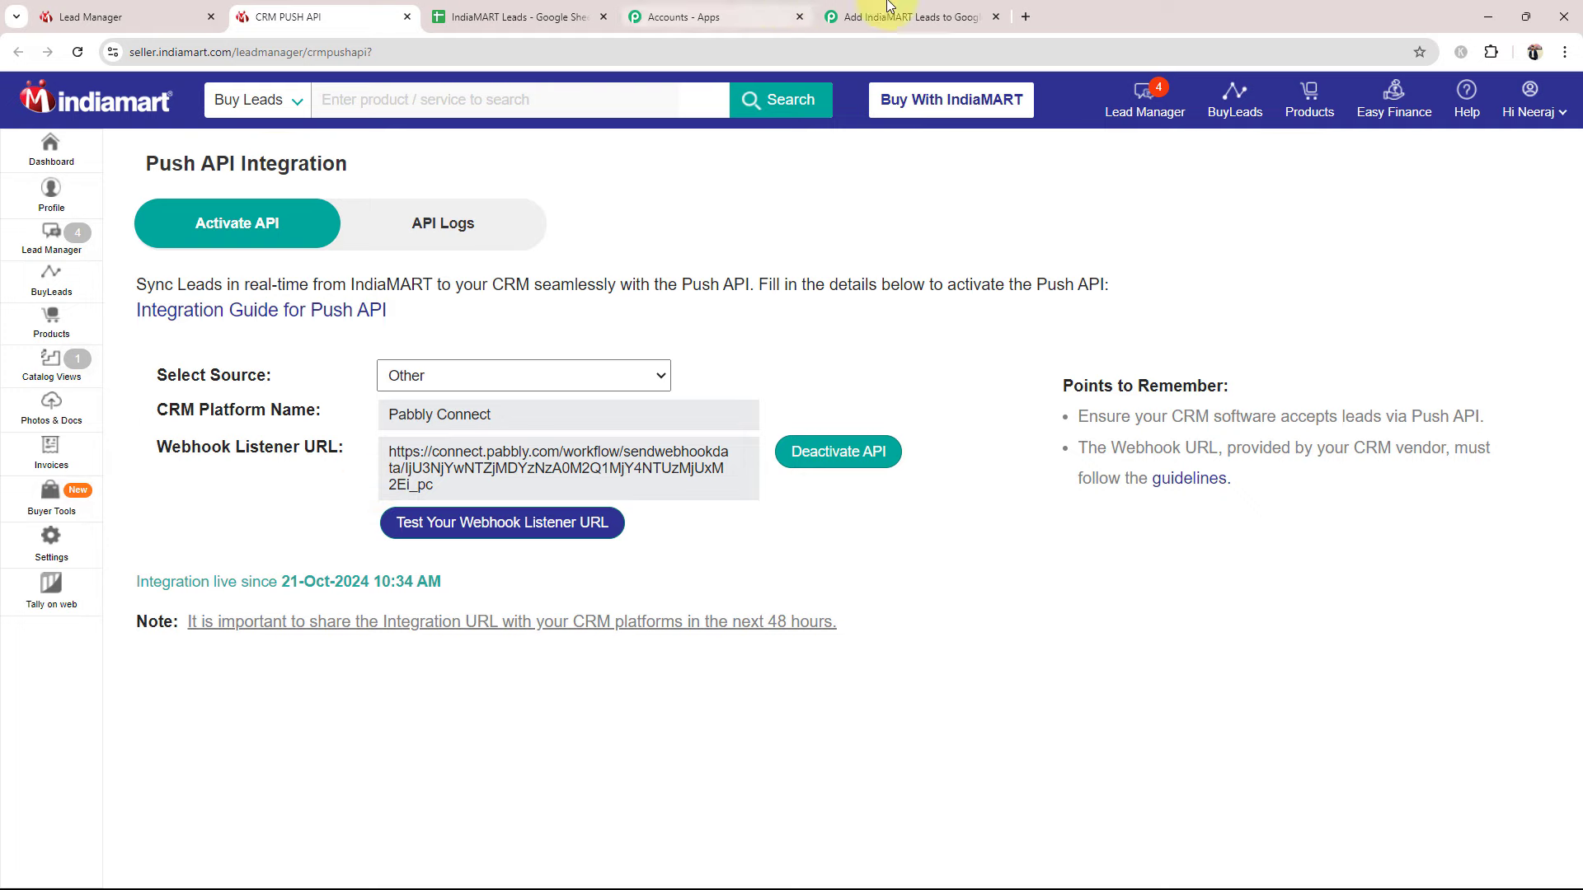
{"action": "left_click", "coordinate": [929, 10]}
{"action": "left_click", "coordinate": [280, 595]}
{"action": "scroll", "coordinate": [279, 587], "scroll_direction": "down", "scroll_amount": 2}
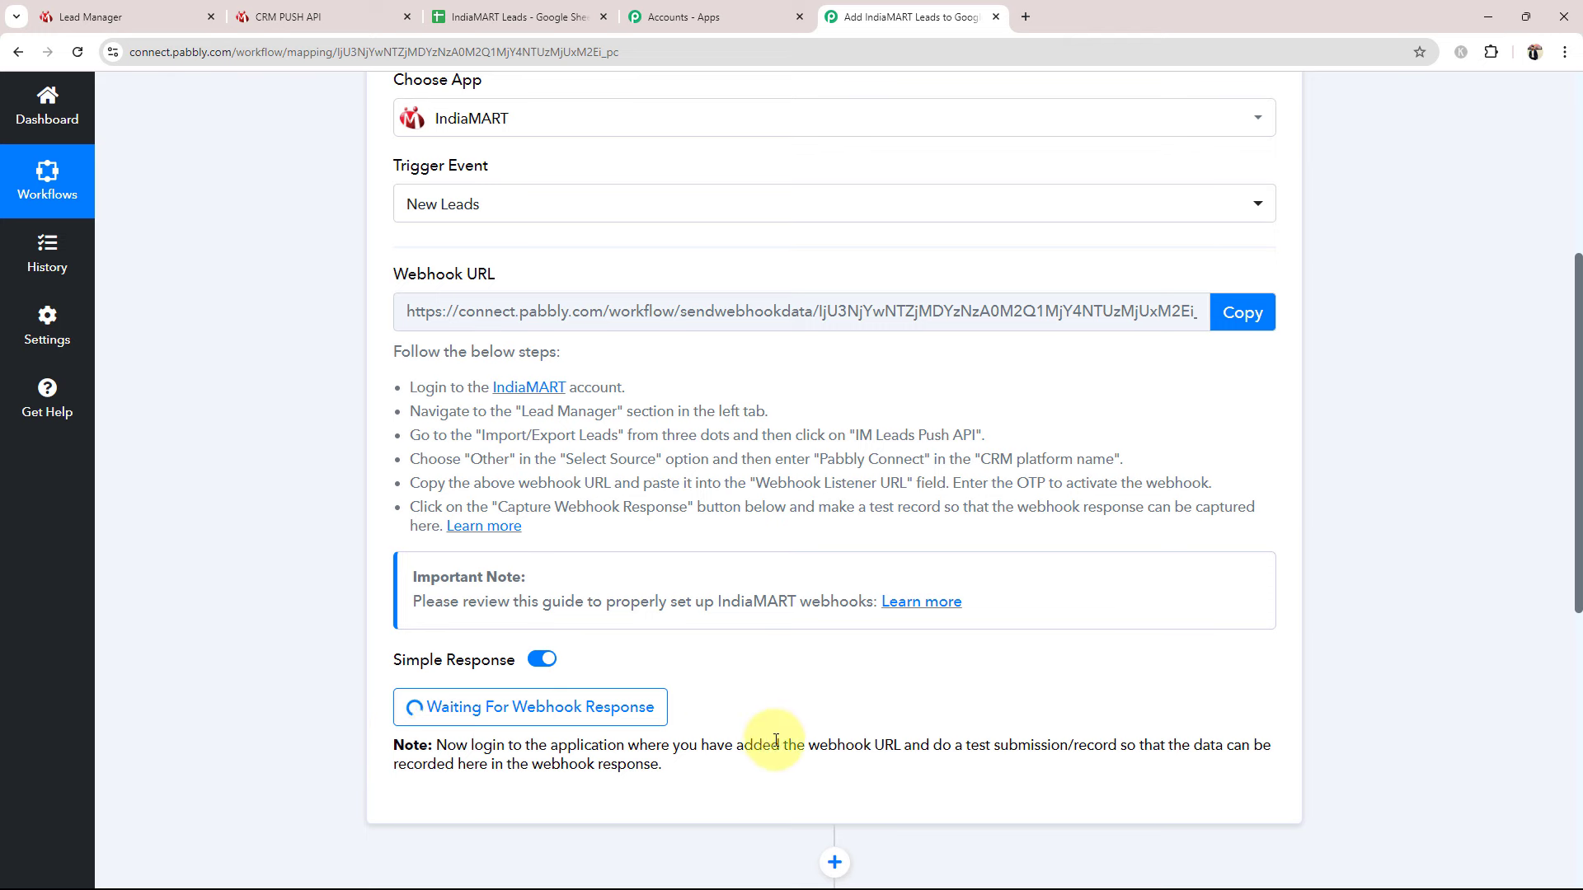
{"action": "left_click_drag", "start_coordinate": [963, 744], "coordinate": [1072, 742]}
{"action": "left_click", "coordinate": [901, 702]}
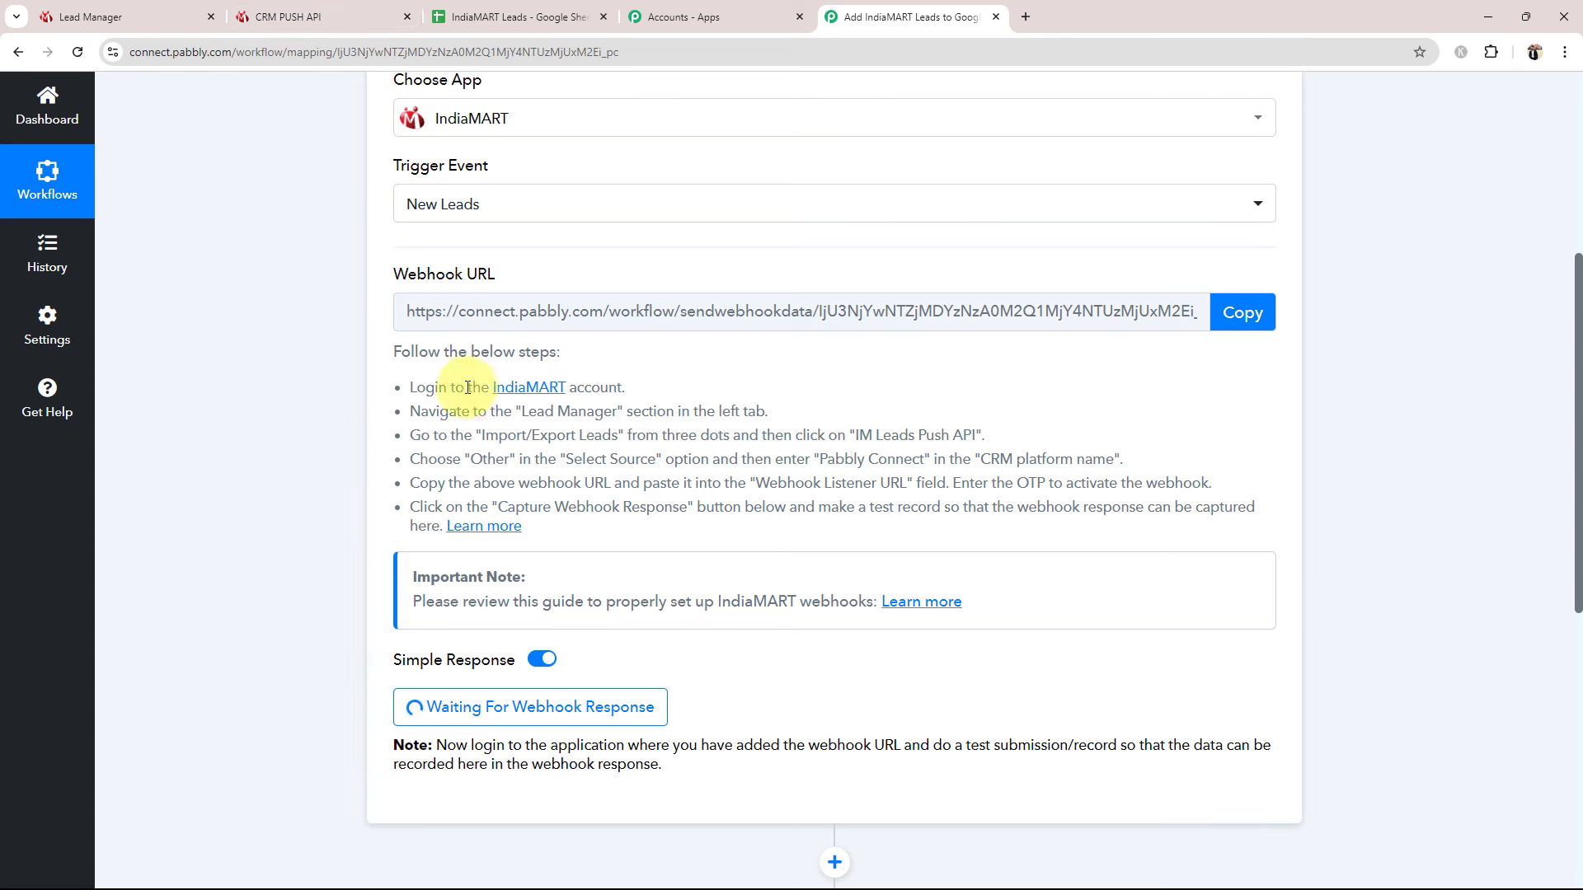
{"action": "left_click", "coordinate": [298, 16]}
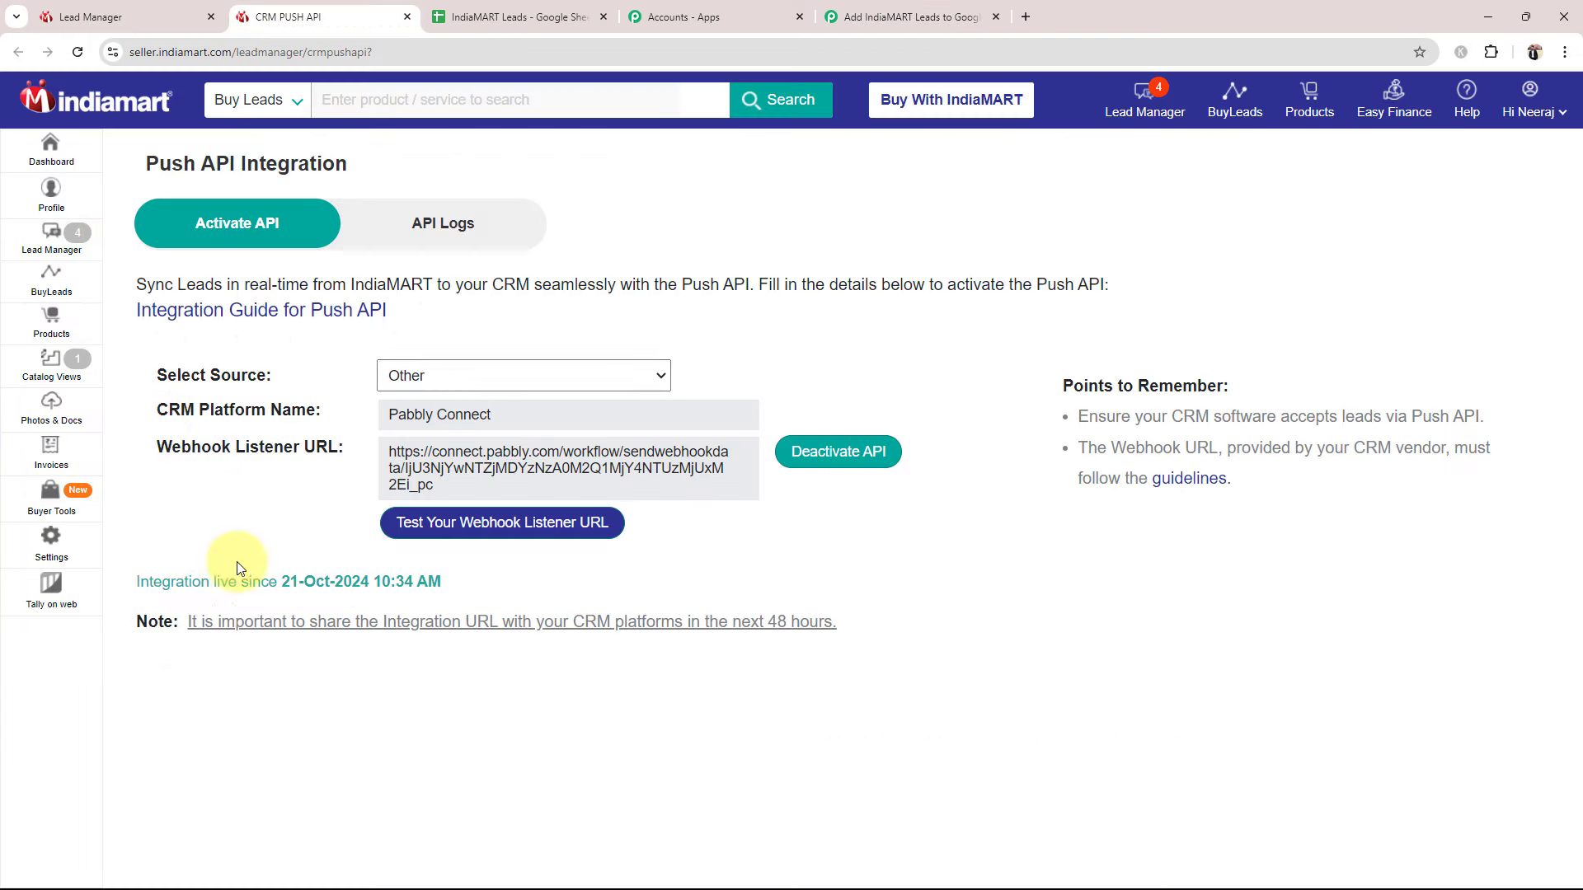
Run the Webhook Listener Testing check and confirm the response header shows HTTP/1.1 200 OK.
{"action": "left_click", "coordinate": [491, 526]}
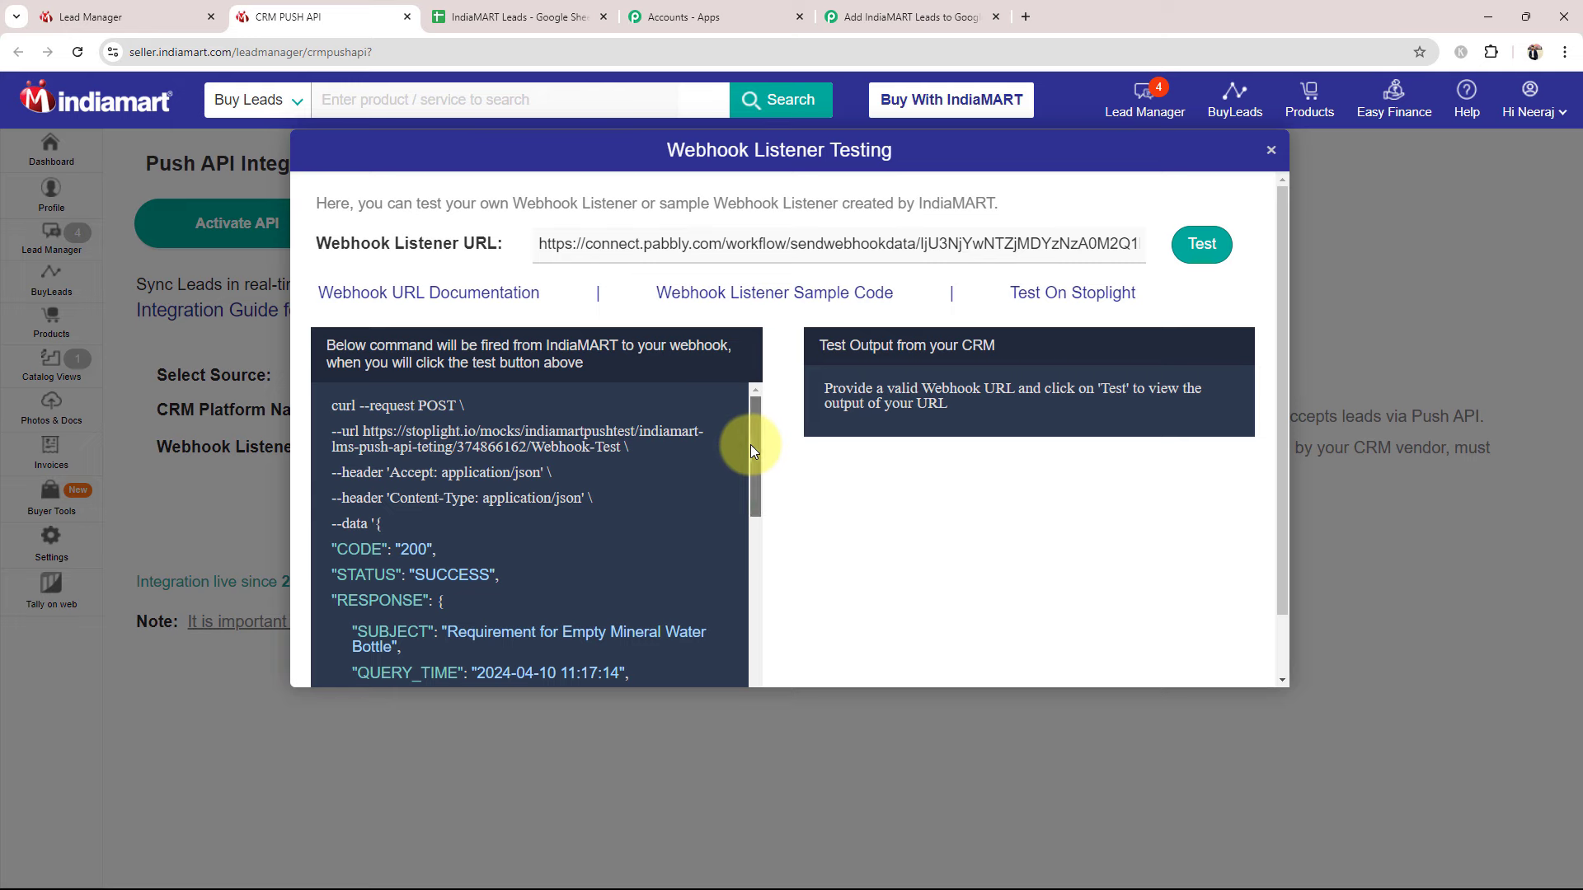
{"action": "left_click_drag", "start_coordinate": [750, 444], "coordinate": [760, 470]}
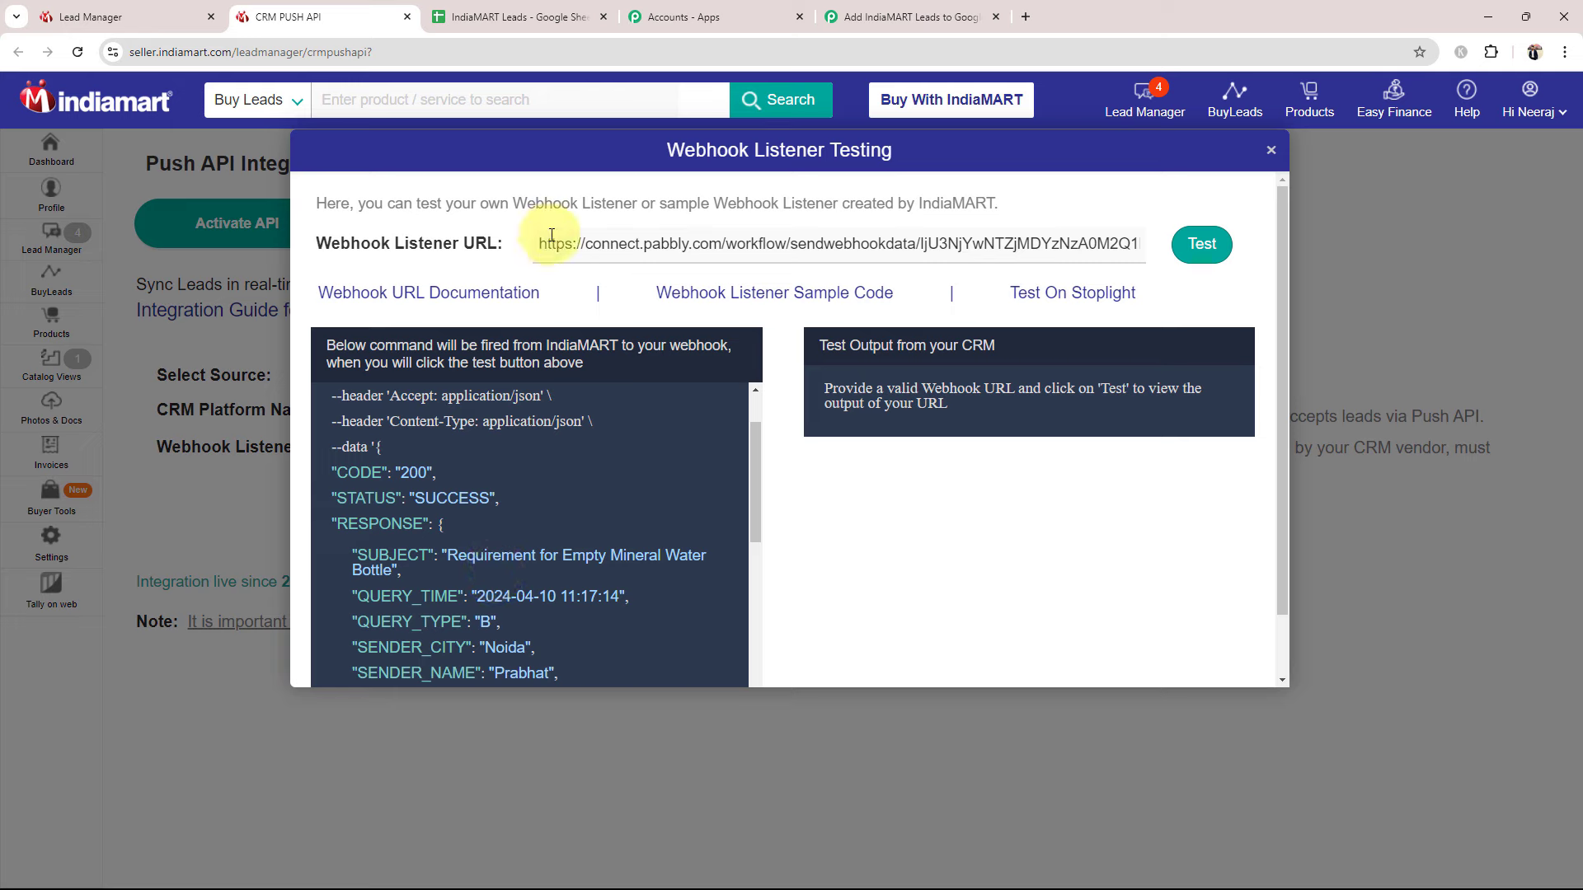
{"action": "left_click_drag", "start_coordinate": [538, 244], "coordinate": [1043, 260]}
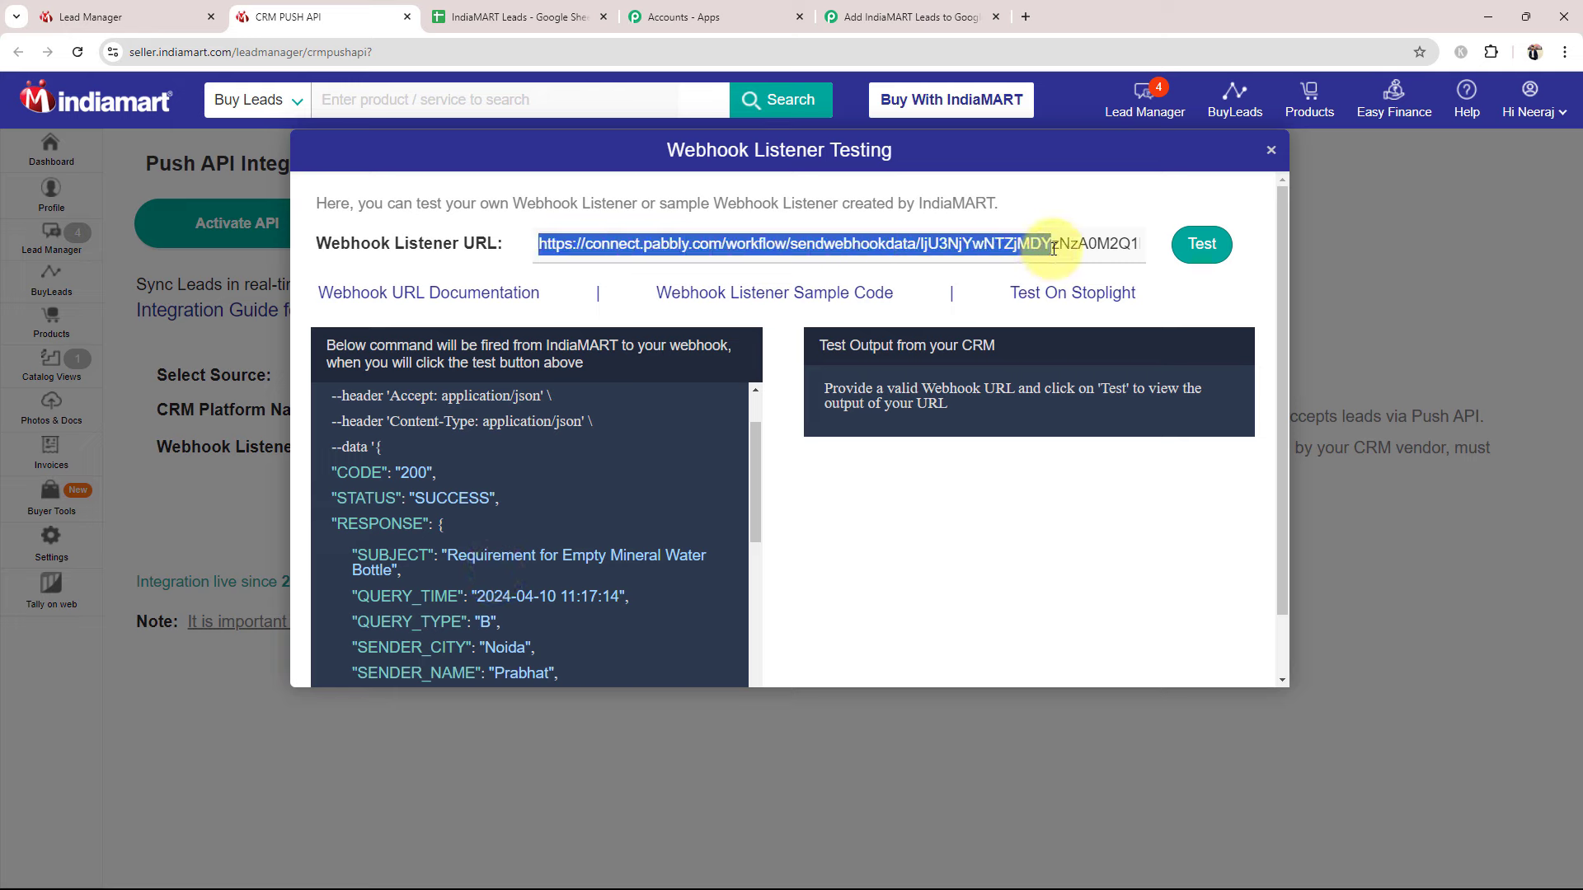
{"action": "left_click", "coordinate": [1202, 244]}
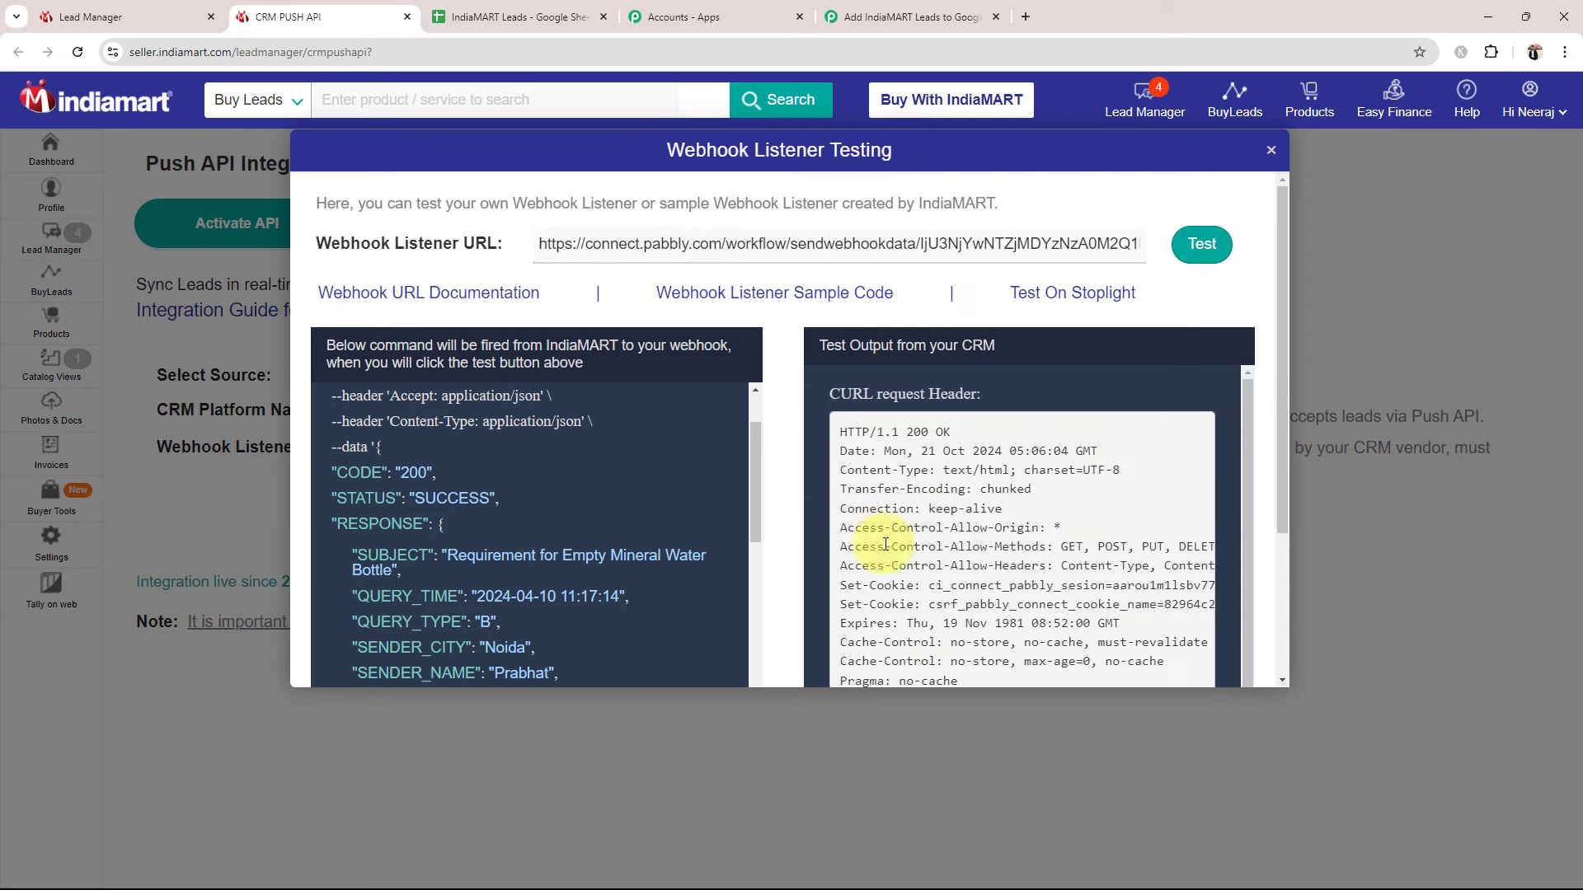
{"action": "scroll", "coordinate": [997, 511], "scroll_direction": "down", "scroll_amount": 3}
{"action": "scroll", "coordinate": [998, 511], "scroll_direction": "up", "scroll_amount": 3}
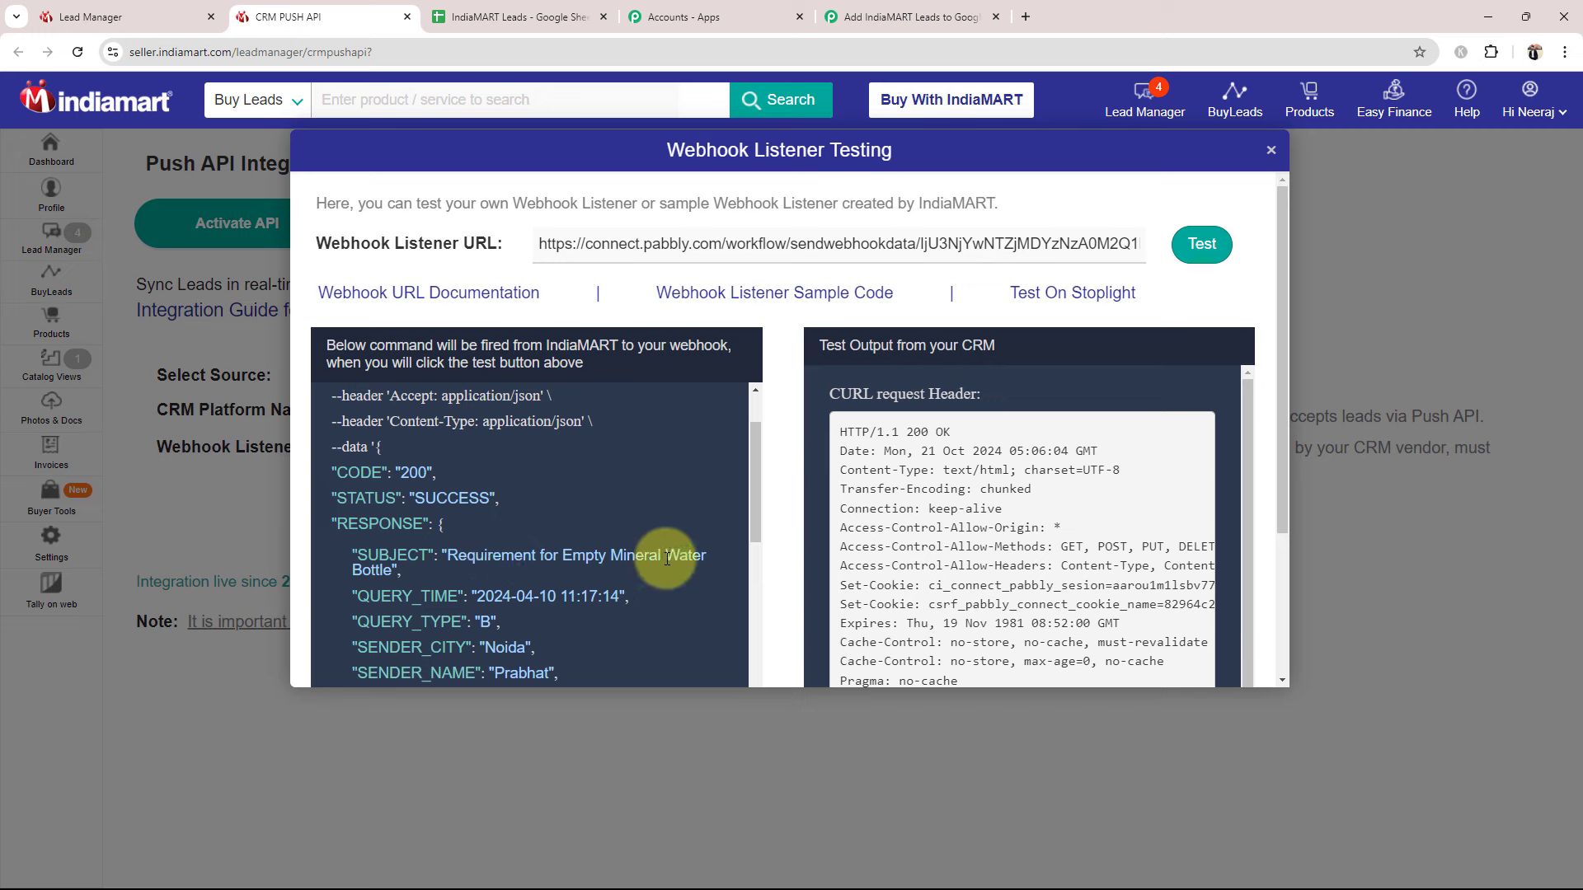
{"action": "left_click", "coordinate": [910, 17]}
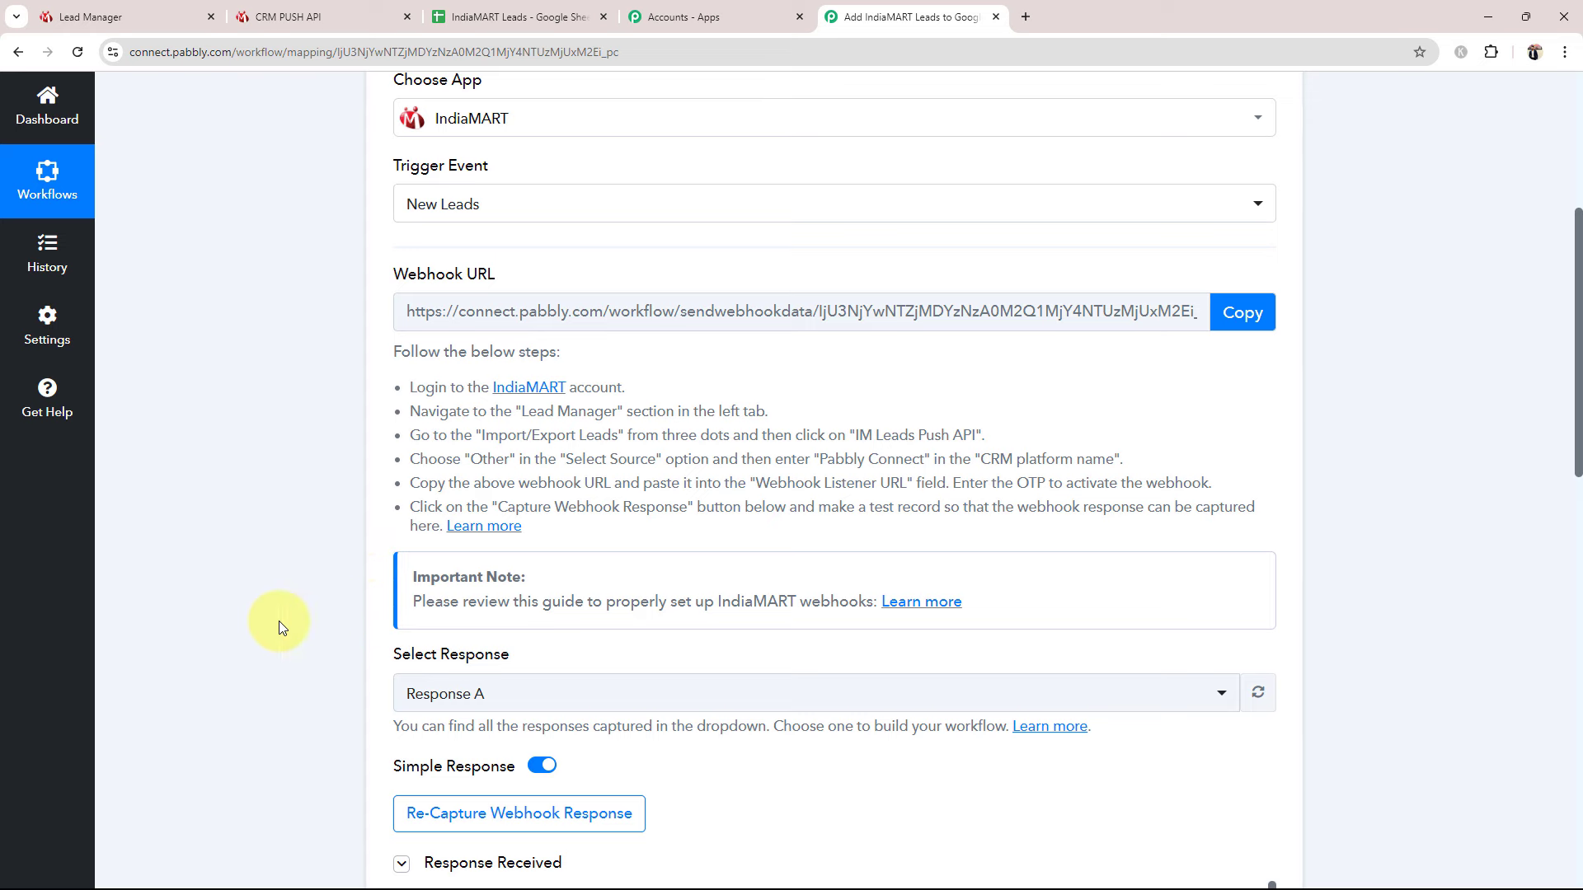
Review the captured lead's status, enquiry subject, state, pincode 201304, sender name and alternate numbers.
{"action": "scroll", "coordinate": [279, 626], "scroll_direction": "down", "scroll_amount": 8}
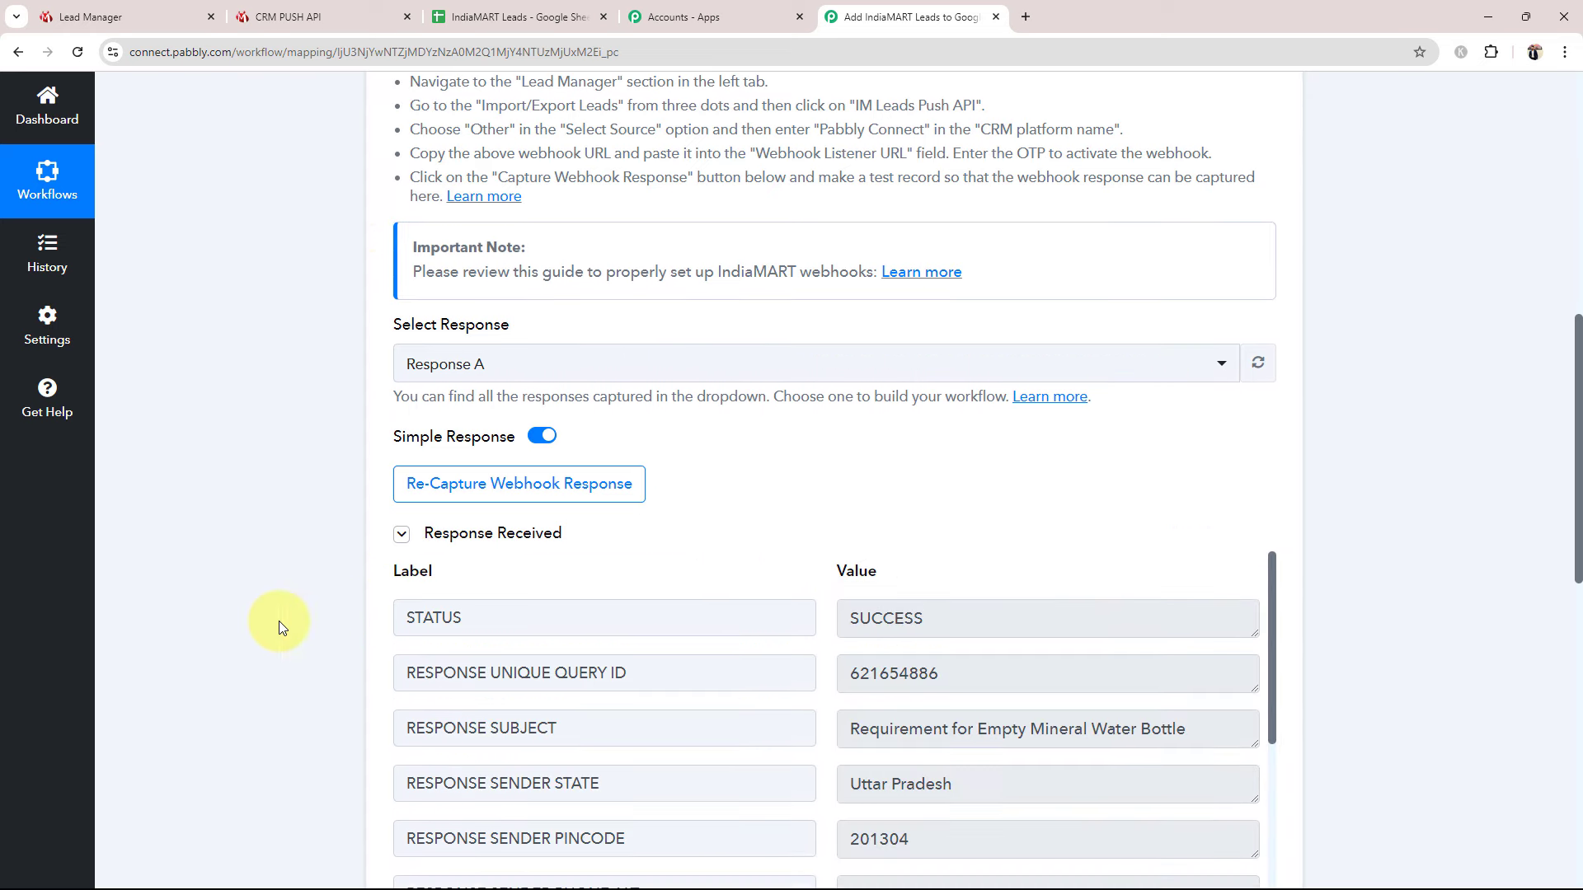
{"action": "scroll", "coordinate": [282, 629], "scroll_direction": "down", "scroll_amount": 1}
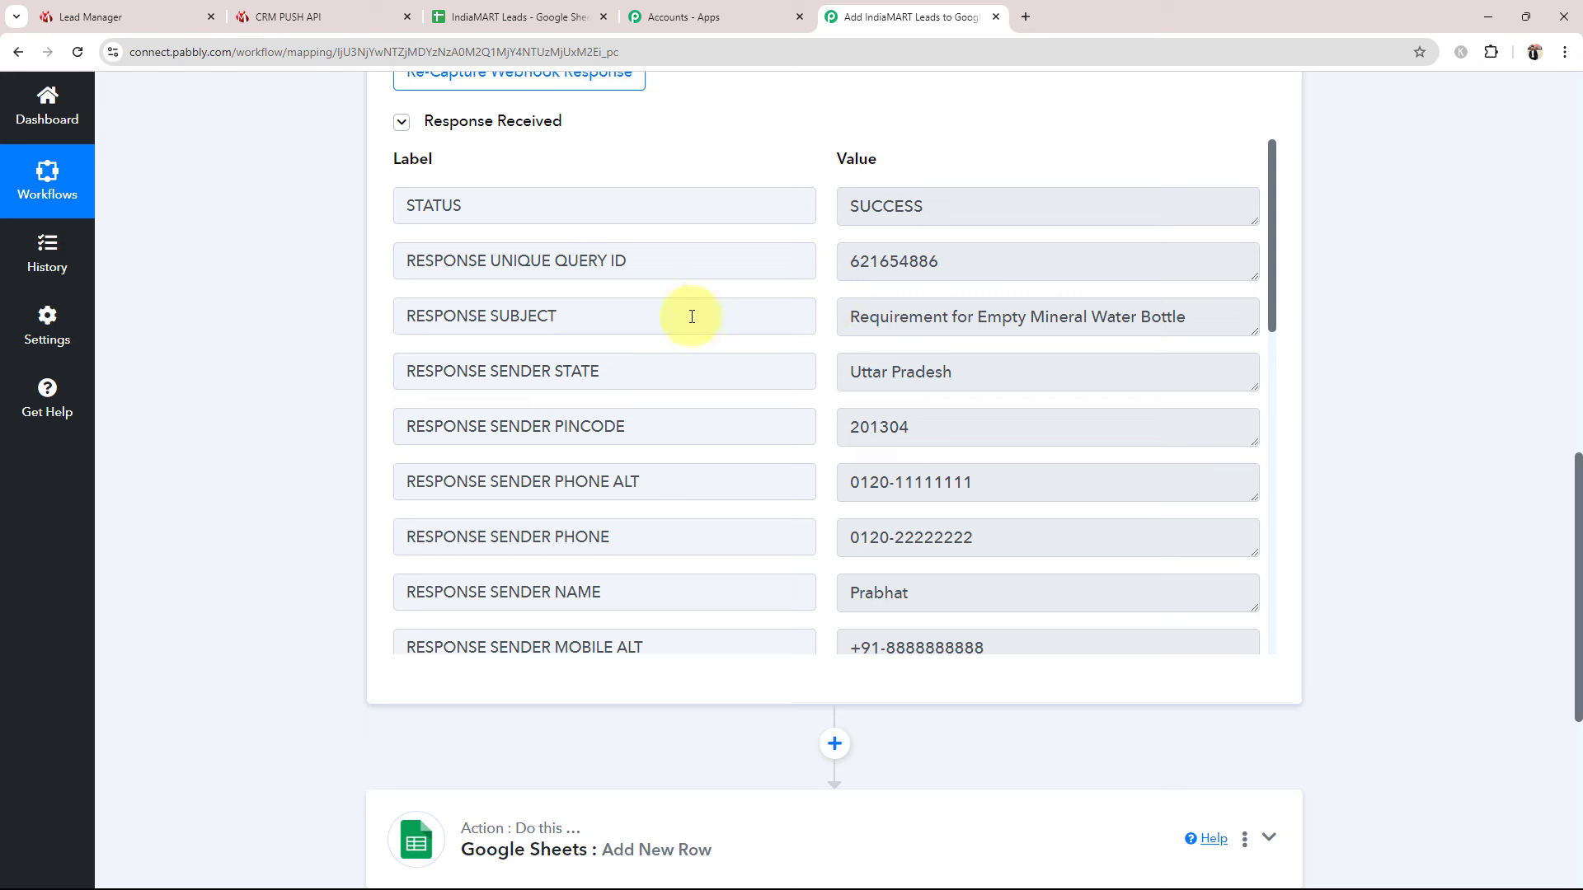
{"action": "left_click_drag", "start_coordinate": [1032, 216], "coordinate": [689, 197]}
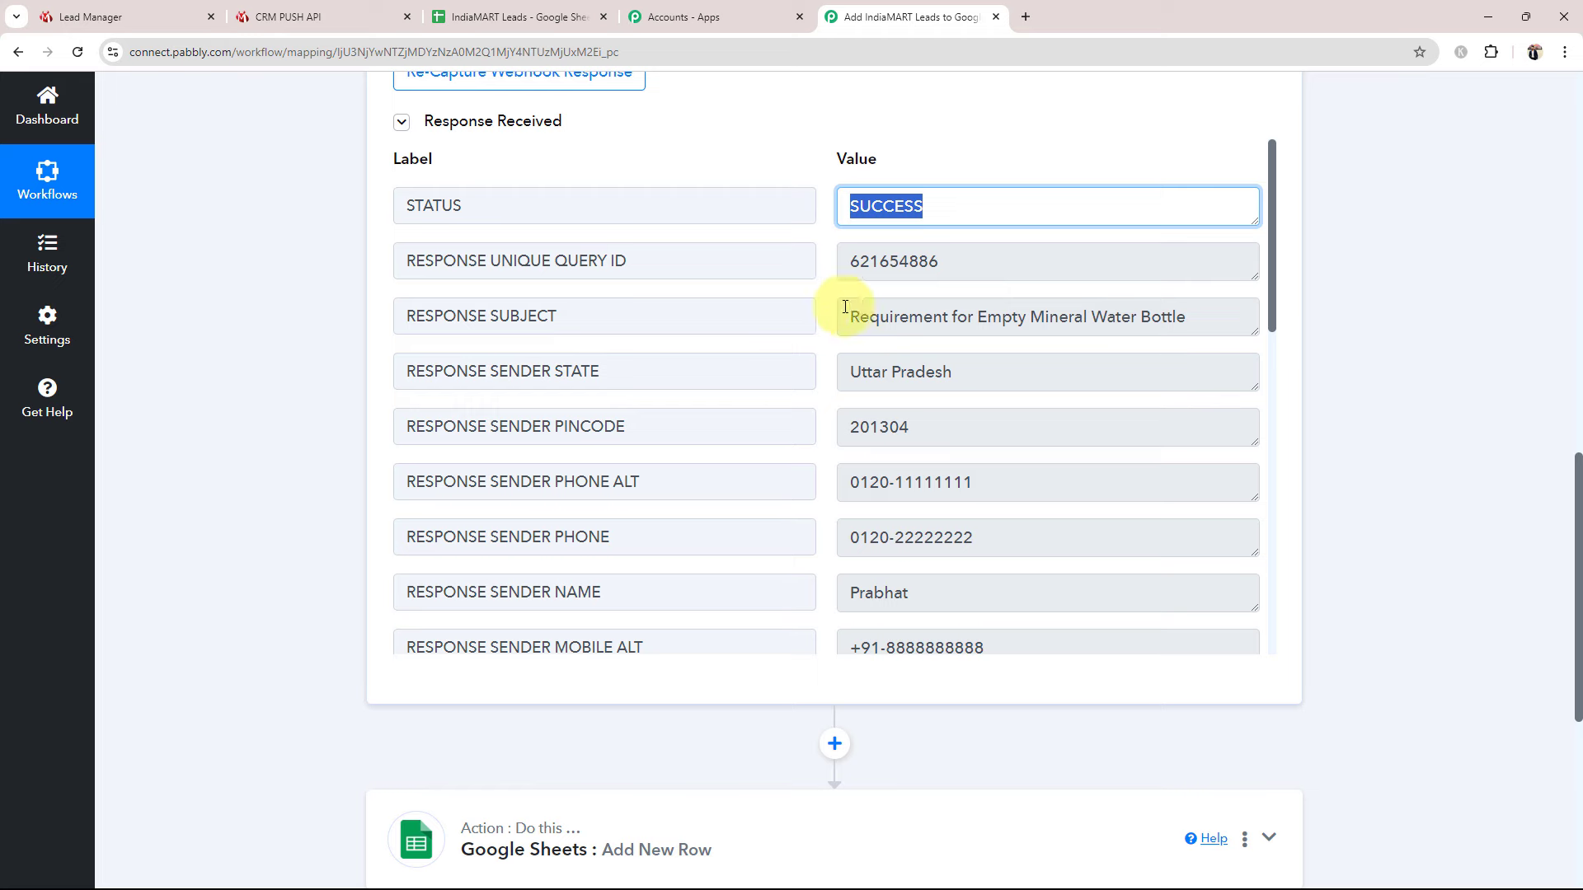
{"action": "left_click_drag", "start_coordinate": [845, 306], "coordinate": [1221, 317]}
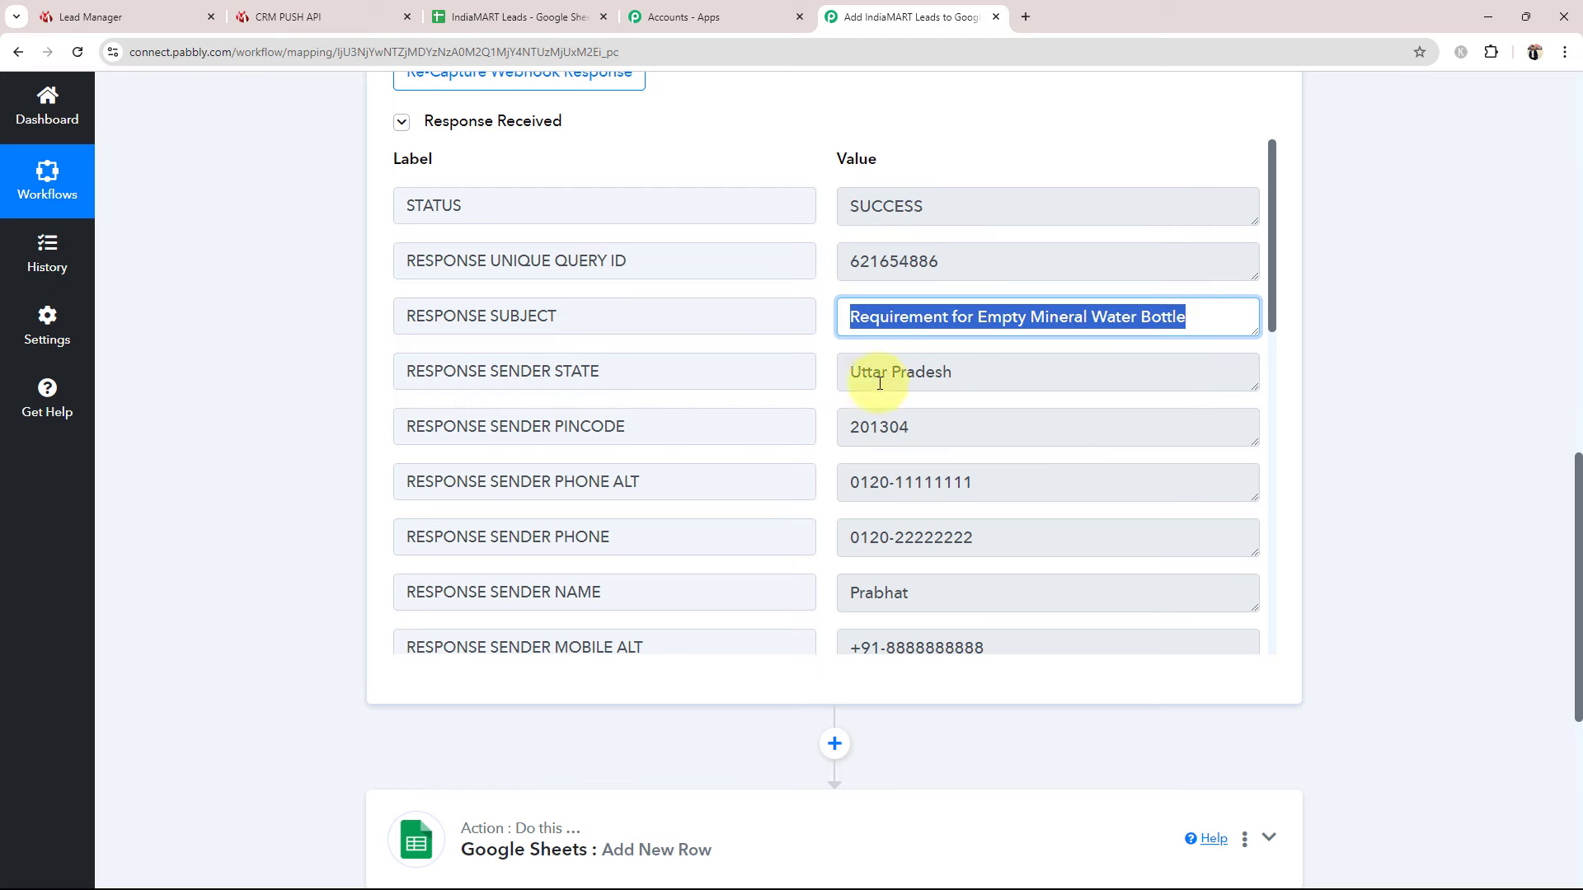
{"action": "left_click_drag", "start_coordinate": [956, 376], "coordinate": [775, 379]}
{"action": "left_click_drag", "start_coordinate": [932, 424], "coordinate": [451, 425]}
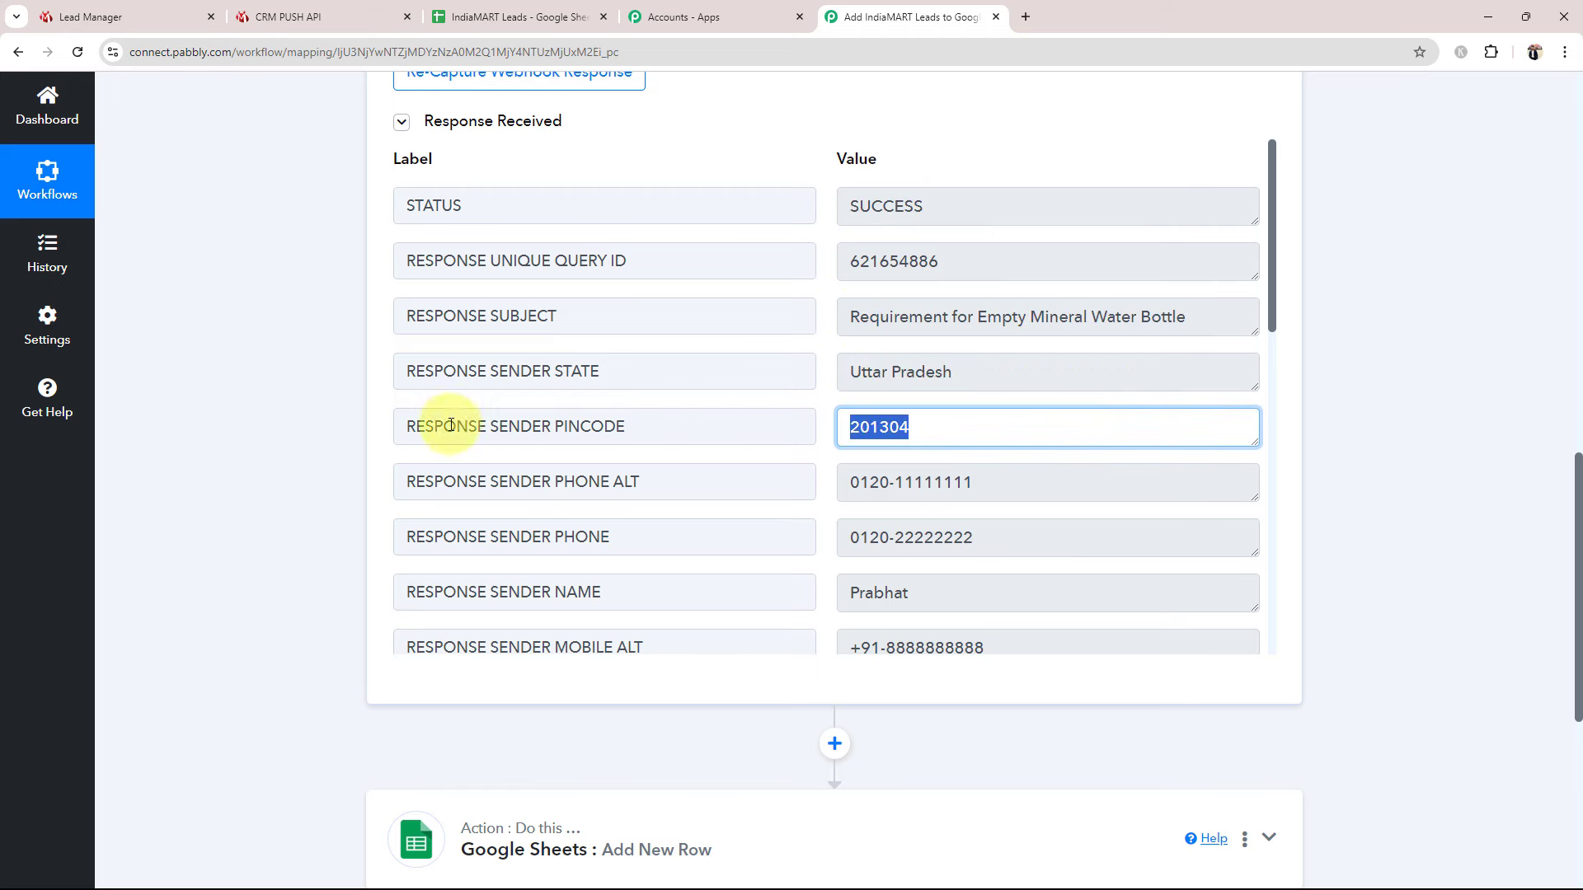
{"action": "left_click_drag", "start_coordinate": [1049, 477], "coordinate": [629, 478]}
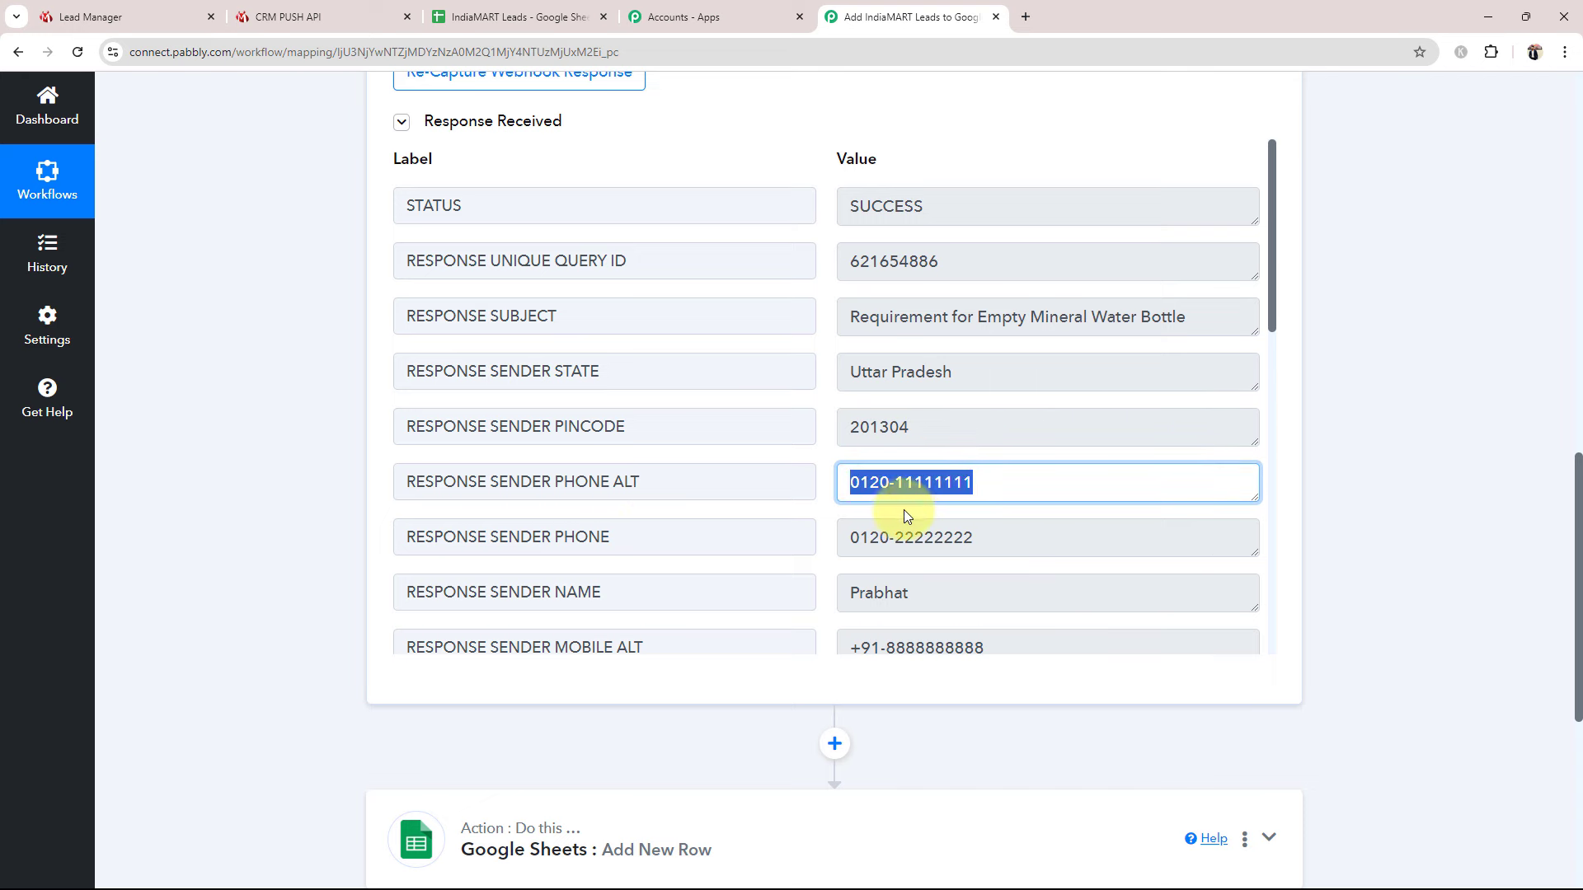
{"action": "left_click_drag", "start_coordinate": [943, 600], "coordinate": [754, 601]}
{"action": "left_click", "coordinate": [996, 642]}
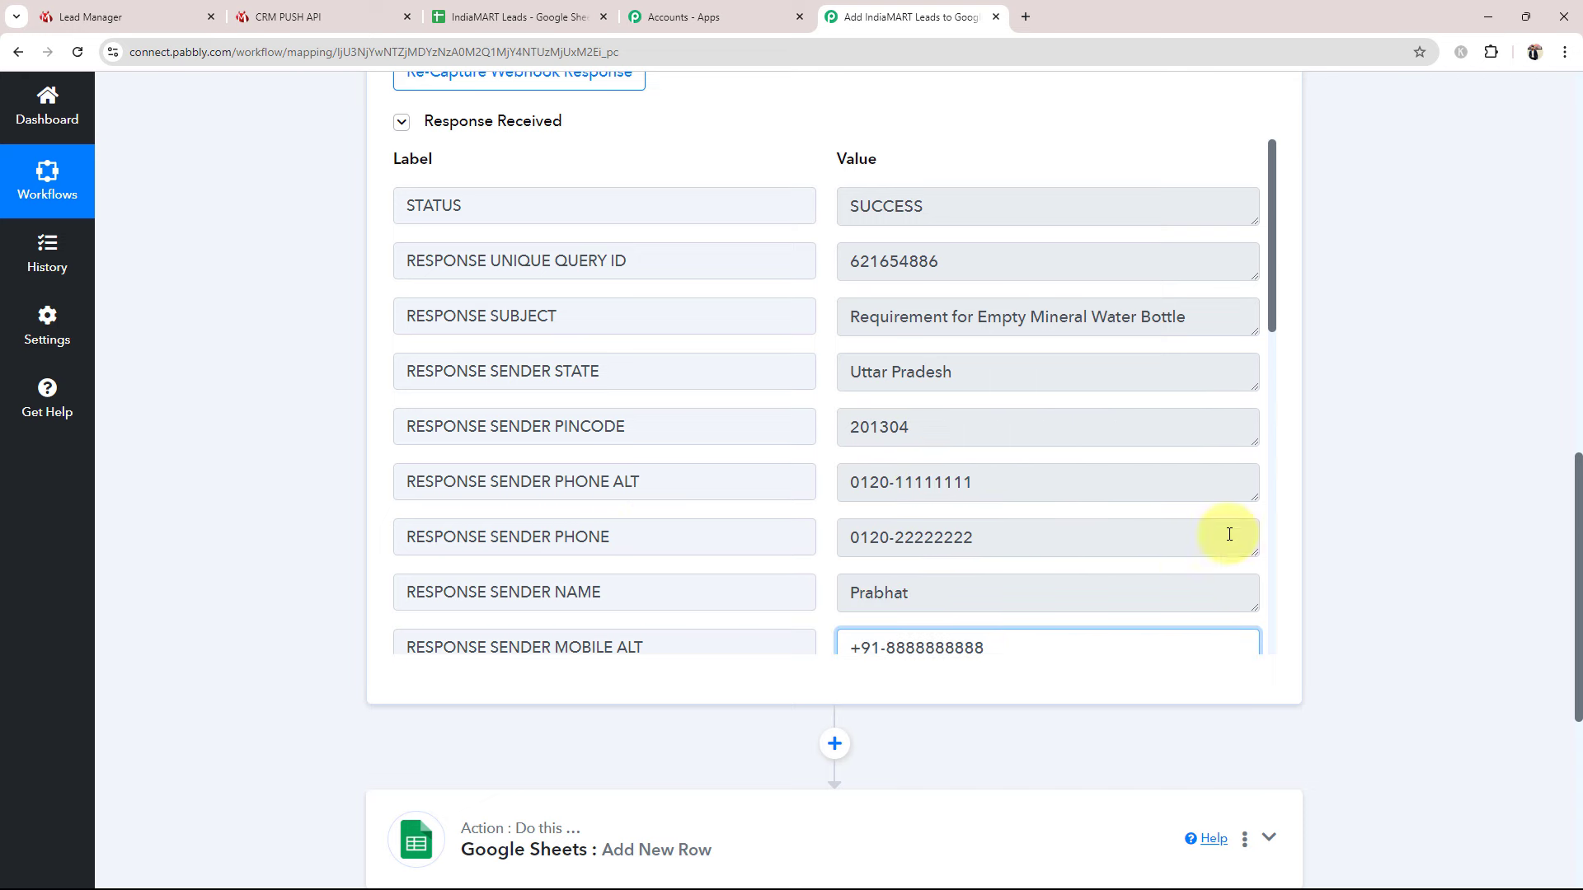
Collapse the IndiaMART New Leads trigger step after scanning the remaining response values.
{"action": "left_click_drag", "start_coordinate": [1273, 216], "coordinate": [1274, 536]}
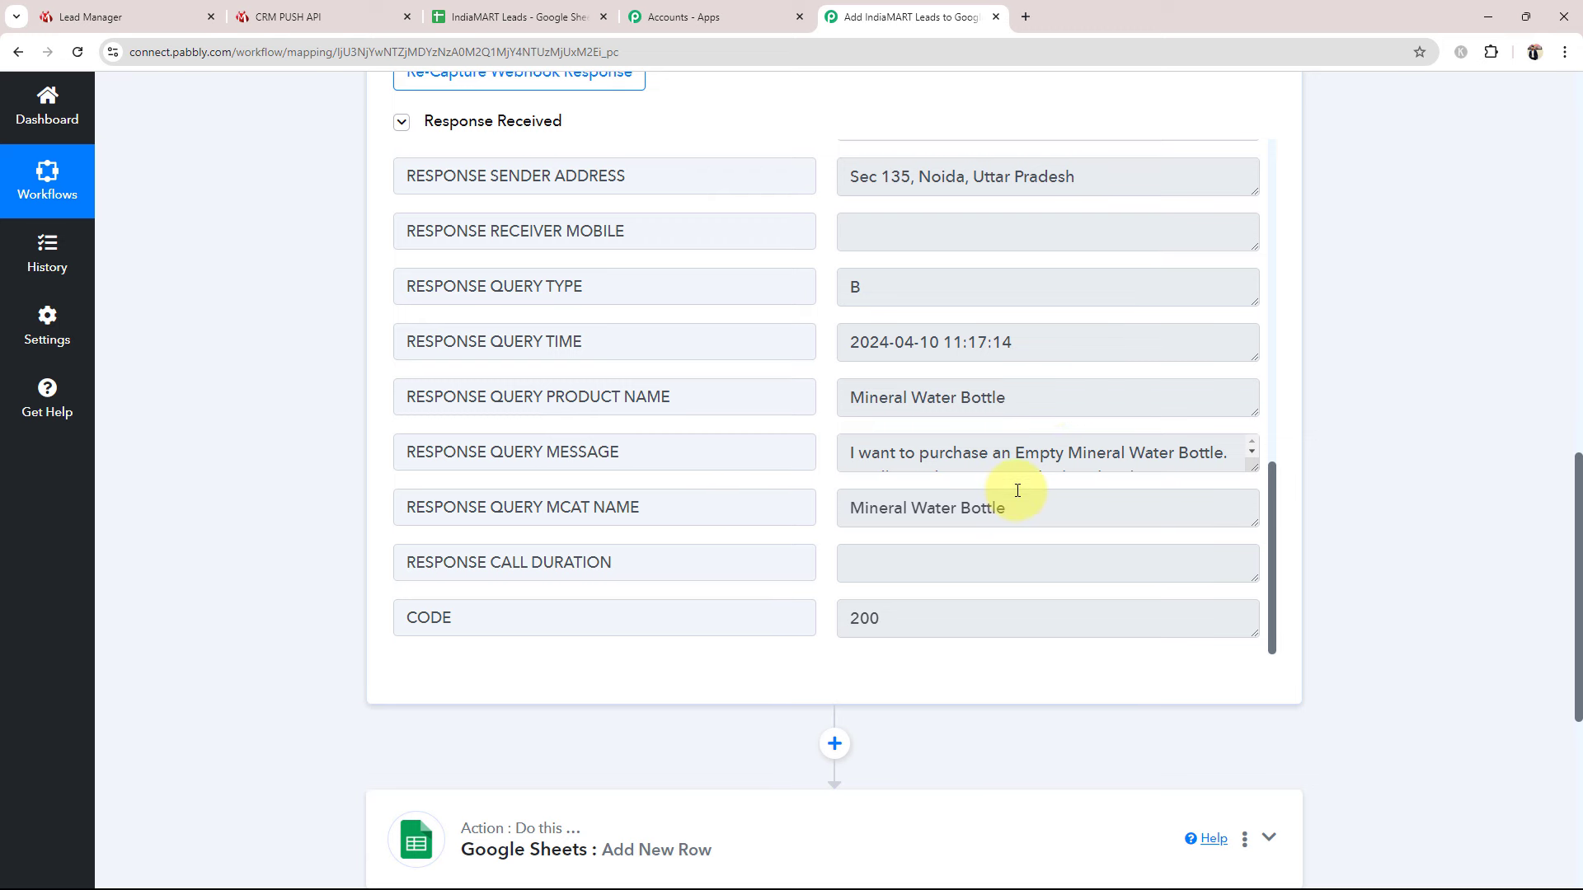
{"action": "left_click_drag", "start_coordinate": [1273, 575], "coordinate": [1278, 166]}
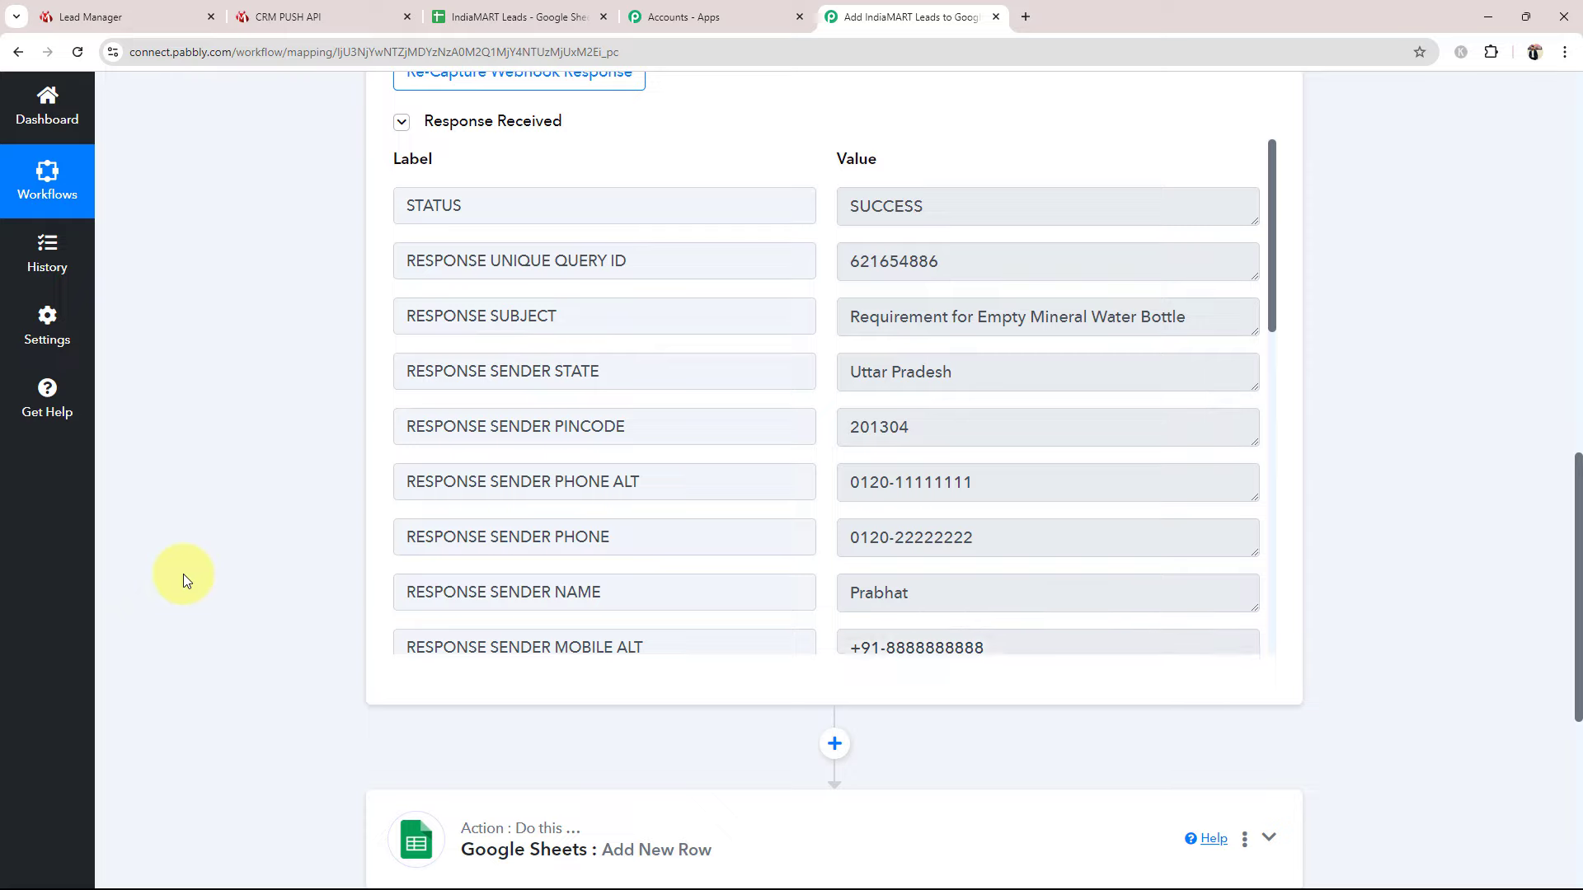
{"action": "scroll", "coordinate": [183, 574], "scroll_direction": "up", "scroll_amount": 14}
{"action": "left_click", "coordinate": [718, 425]}
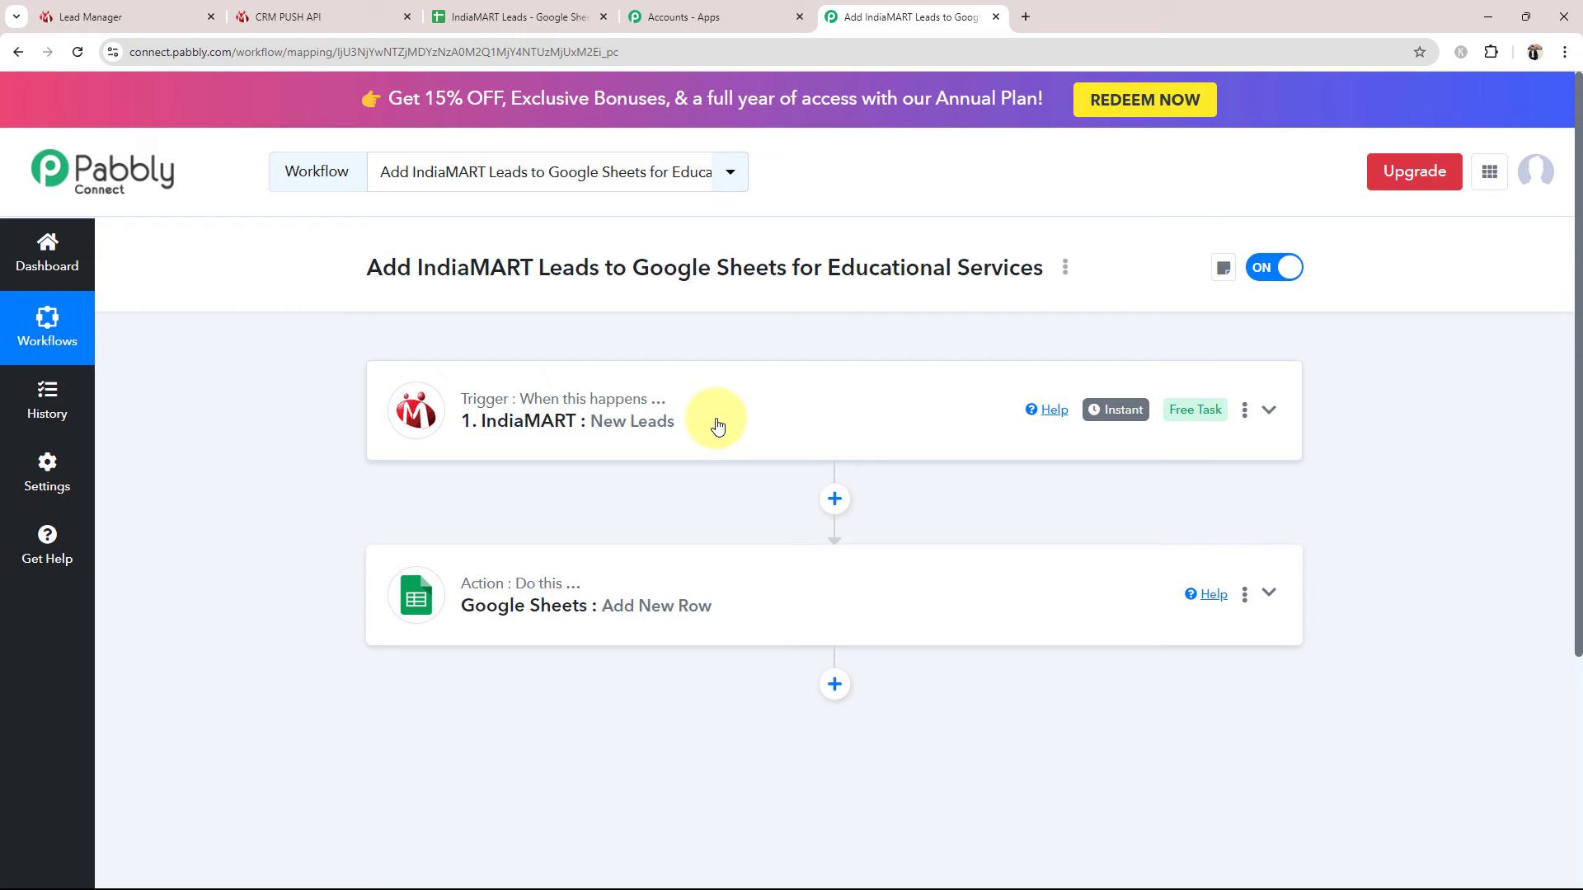
Link the Google Sheets Add New Row action to the existing Google Sheets #164 connection and save.
{"action": "left_click", "coordinate": [495, 585]}
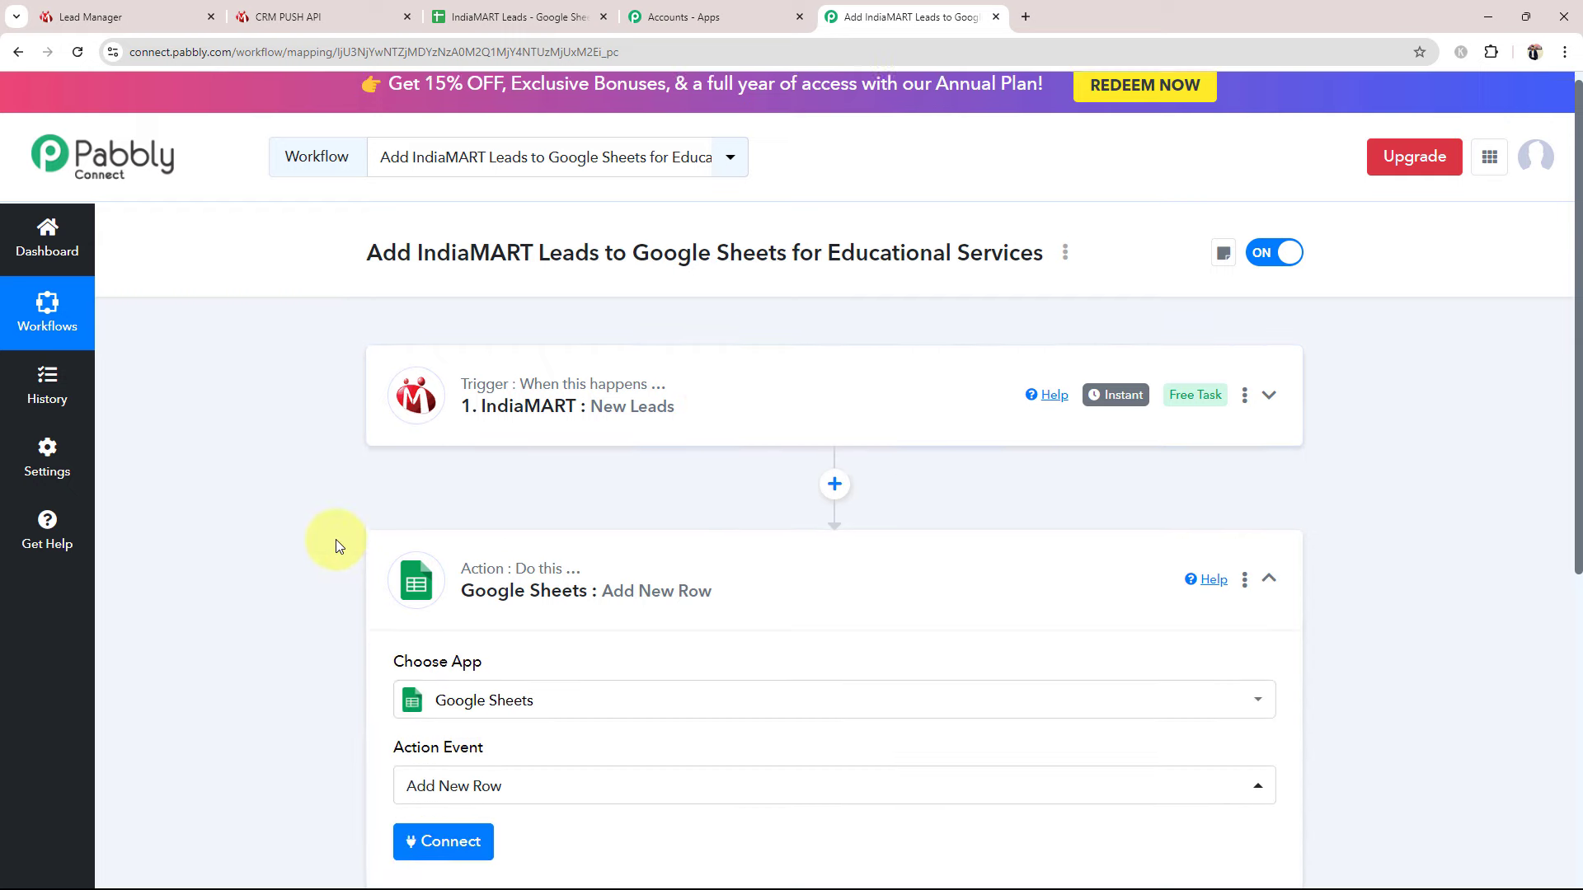
{"action": "scroll", "coordinate": [335, 544], "scroll_direction": "down", "scroll_amount": 3}
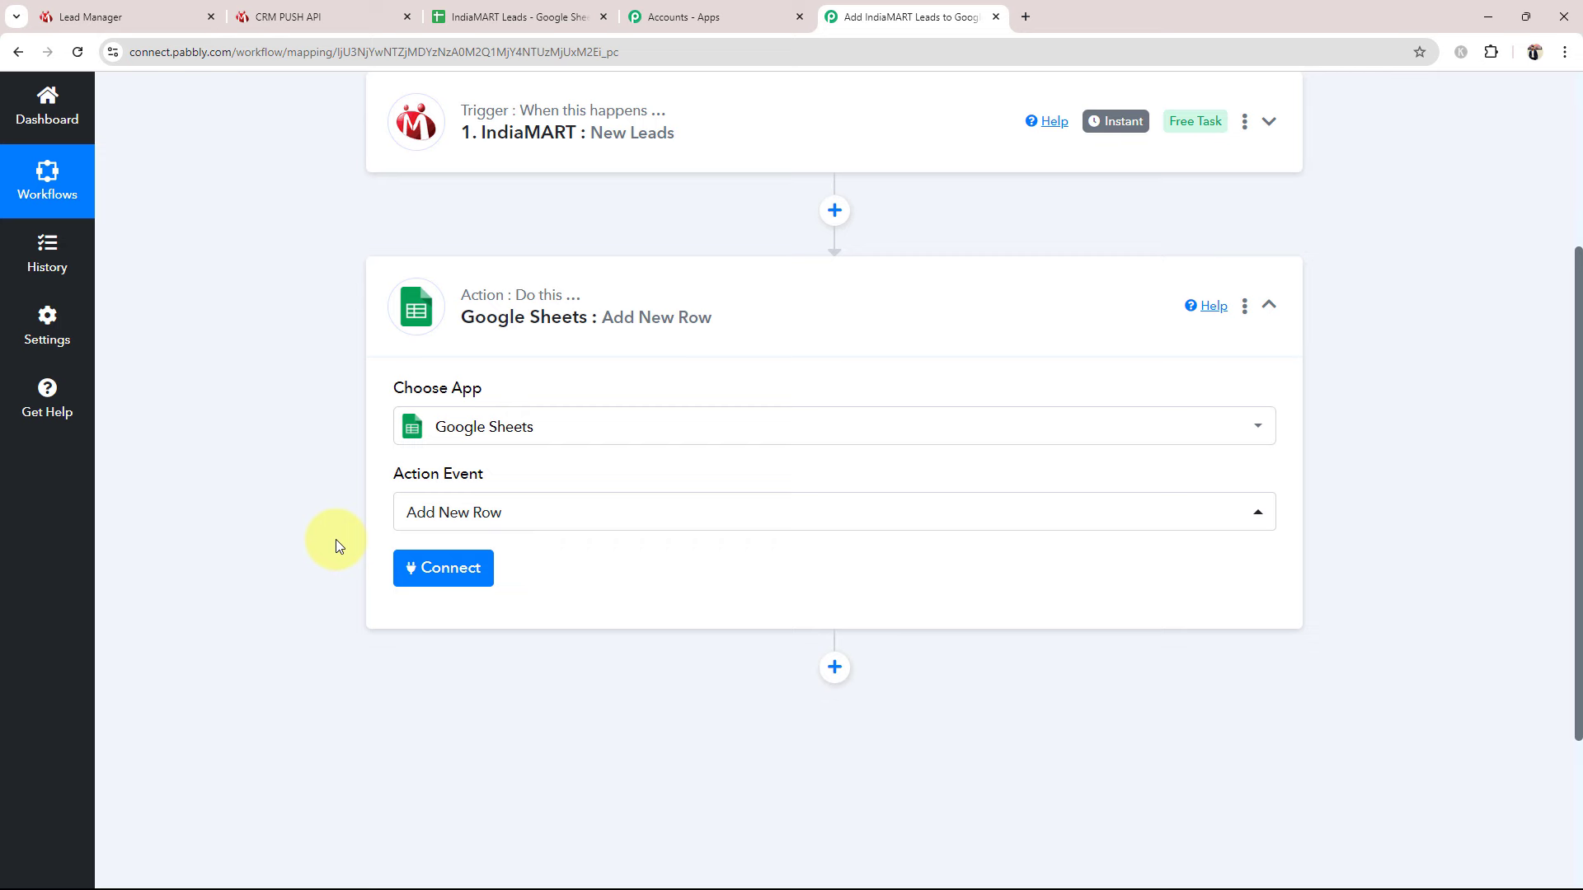
{"action": "left_click", "coordinate": [443, 568]}
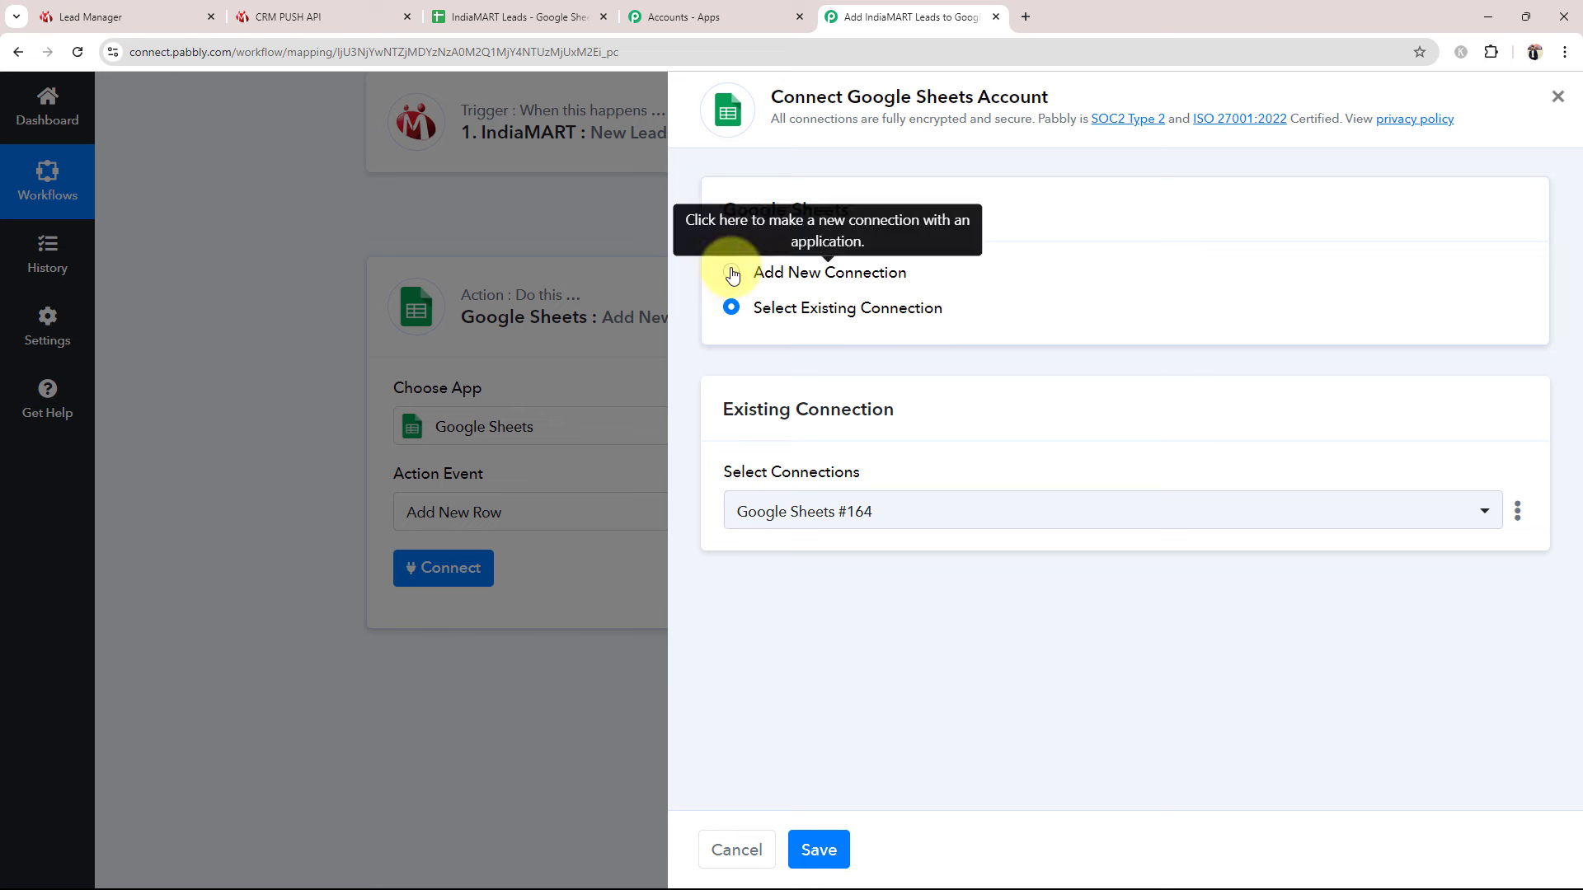
{"action": "left_click", "coordinate": [732, 274]}
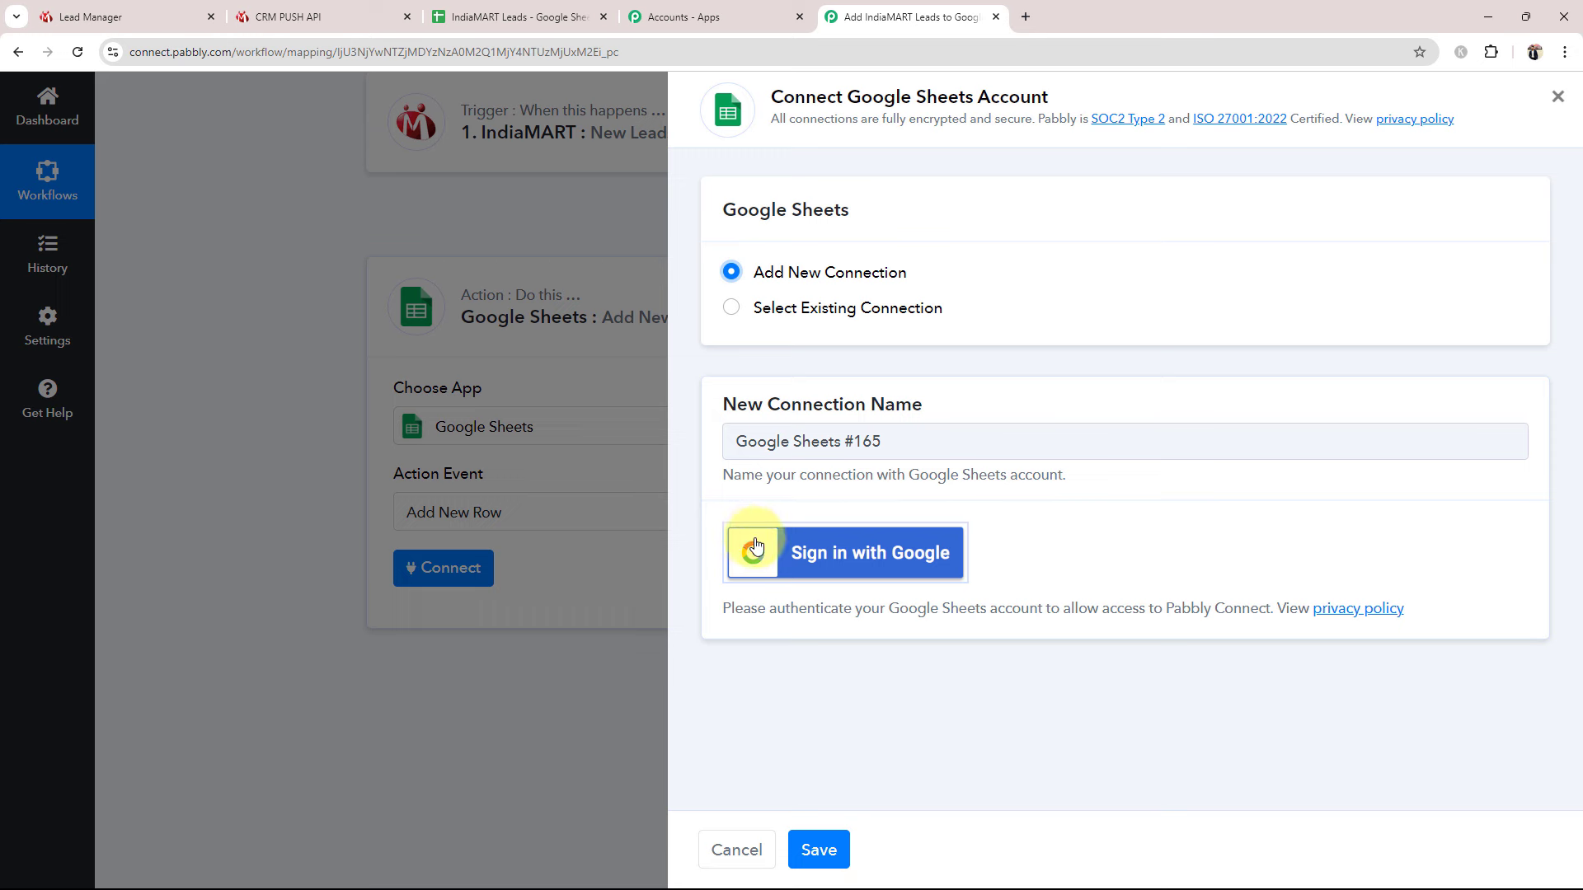
{"action": "left_click", "coordinate": [733, 309]}
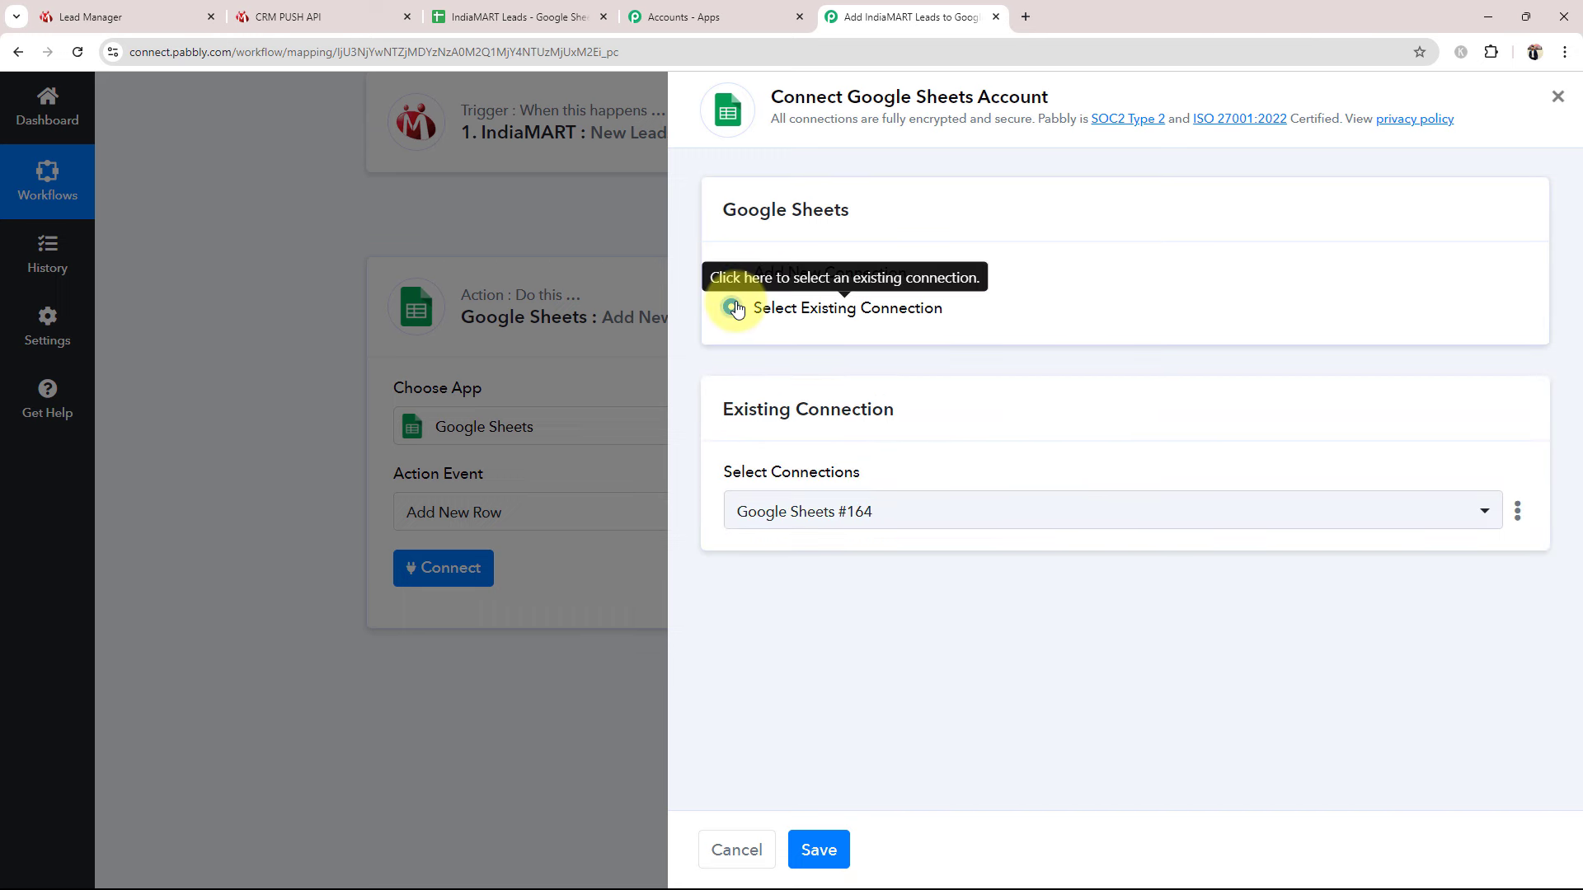
{"action": "left_click", "coordinate": [816, 849]}
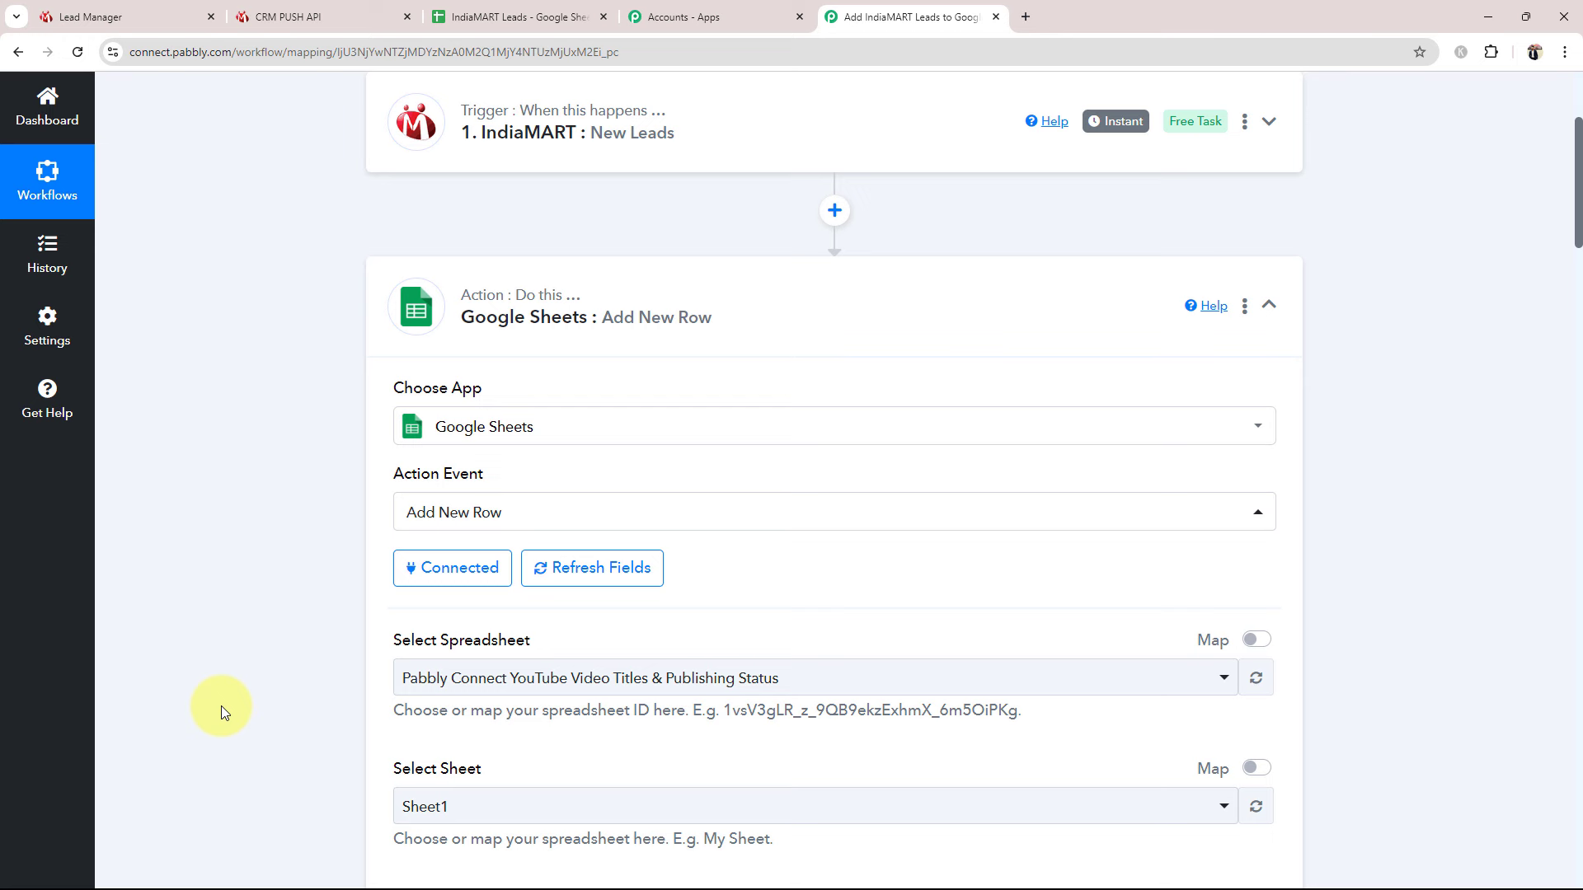
Check the column headers of the IndiaMART Leads Google Sheet.
{"action": "scroll", "coordinate": [315, 636], "scroll_direction": "down", "scroll_amount": 4}
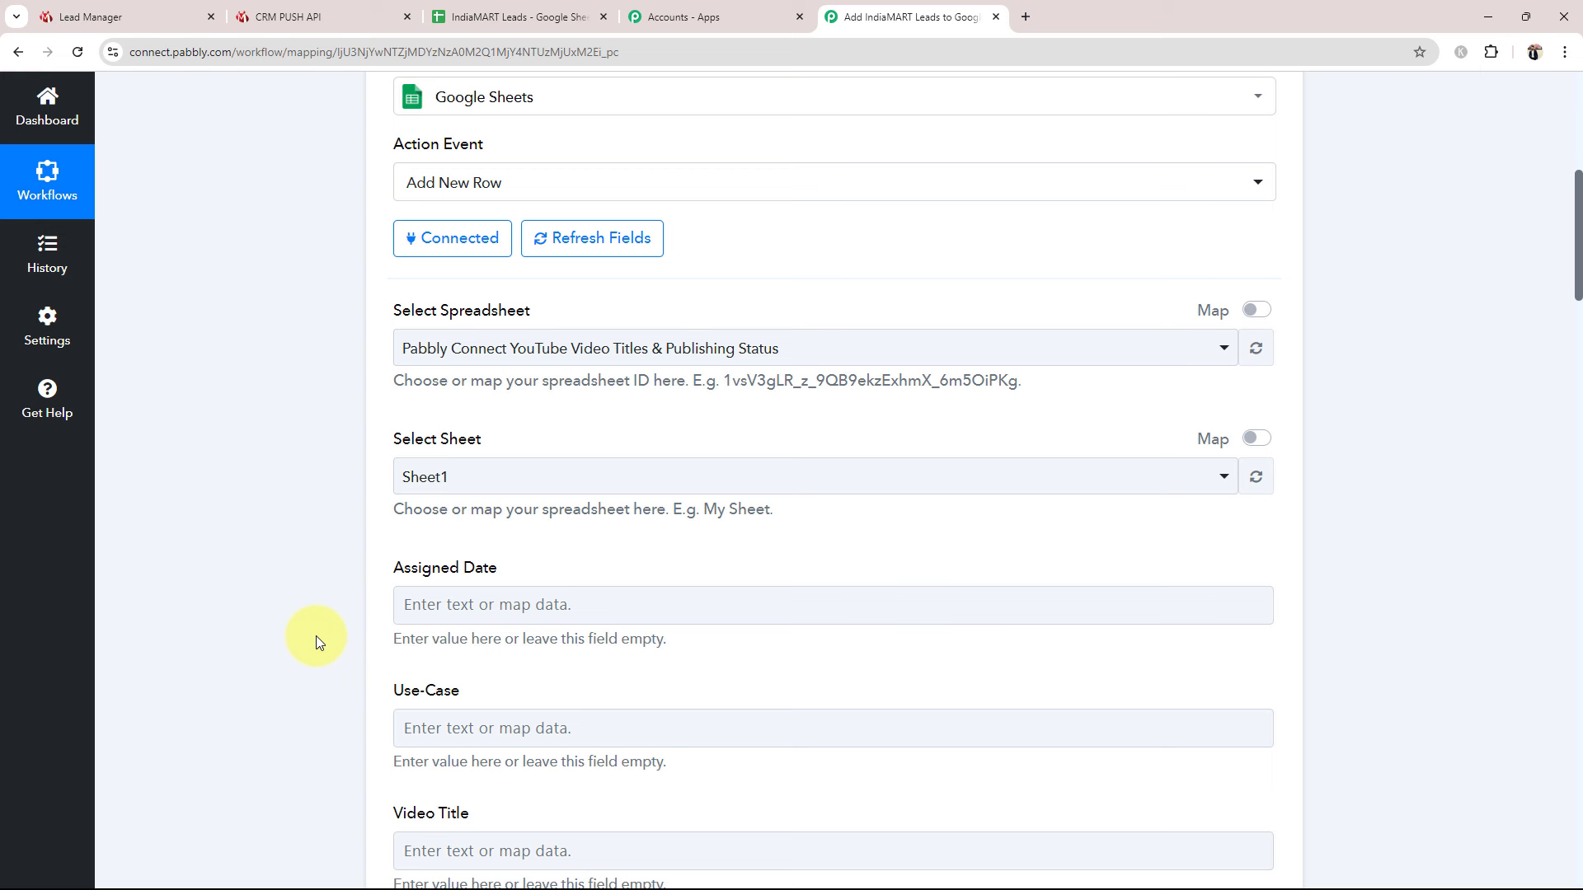
{"action": "left_click", "coordinate": [462, 14]}
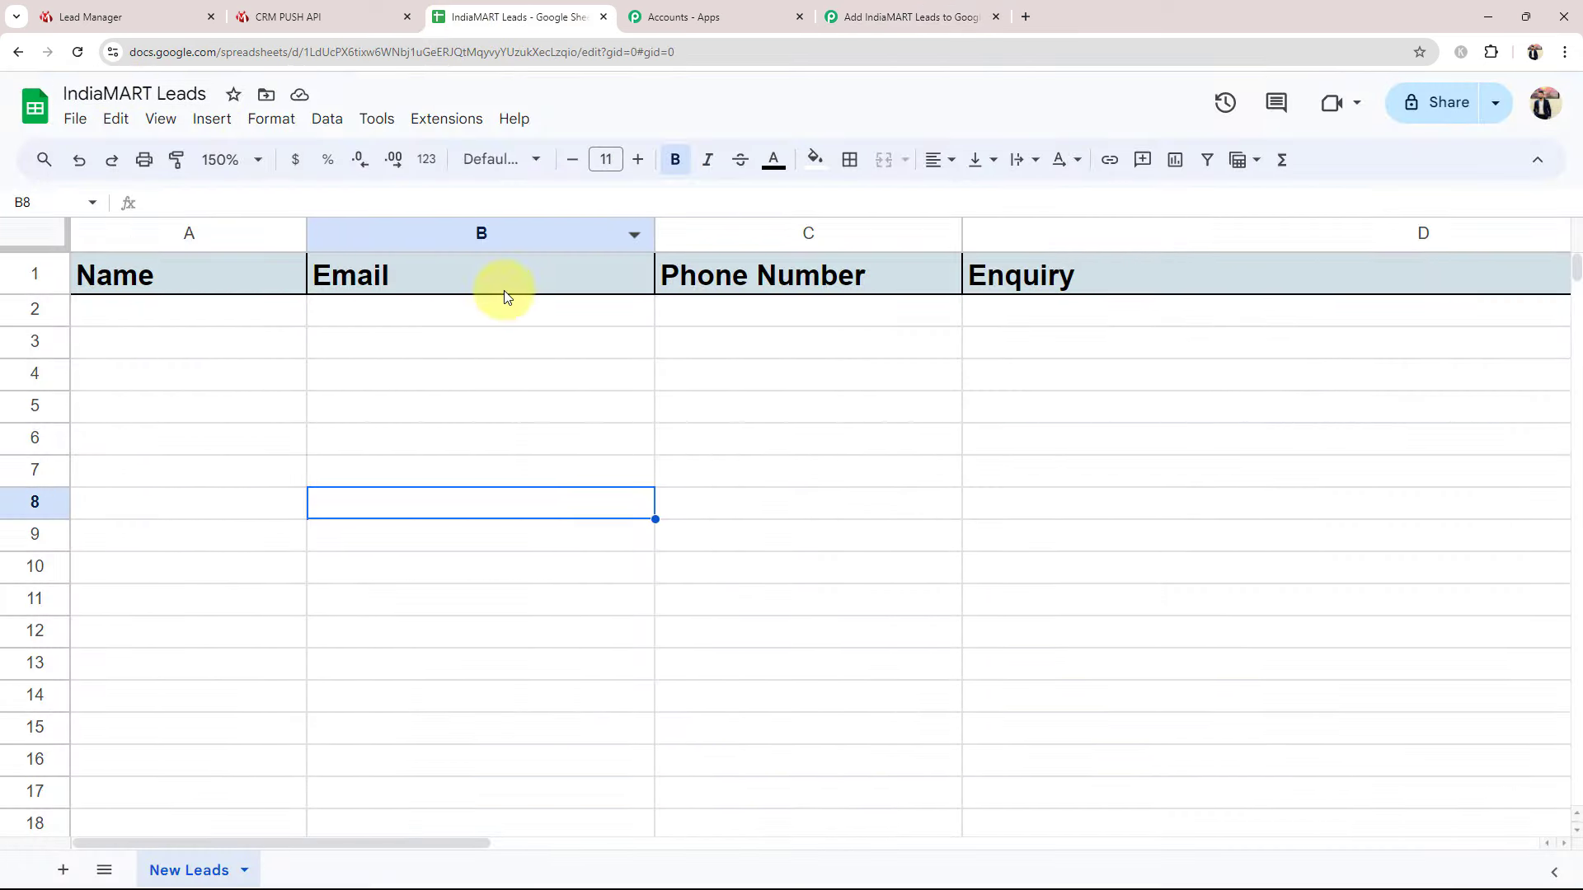
{"action": "left_click", "coordinate": [841, 15]}
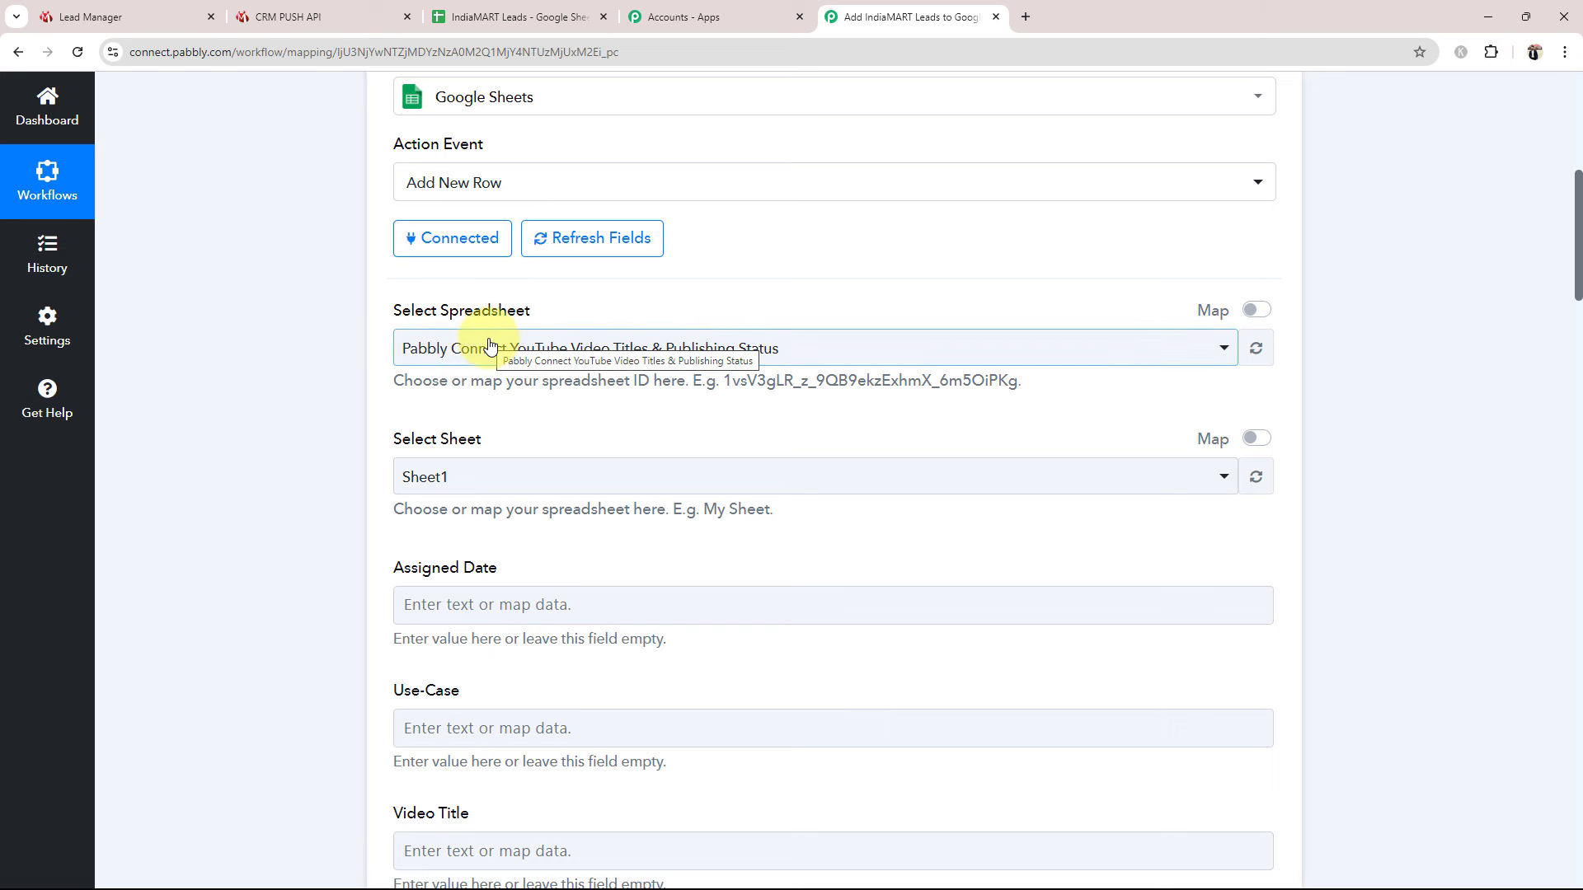
Select the IndiaMART Leads spreadsheet and its New Leads sheet, then compare fields against the columns.
{"action": "left_click", "coordinate": [742, 351]}
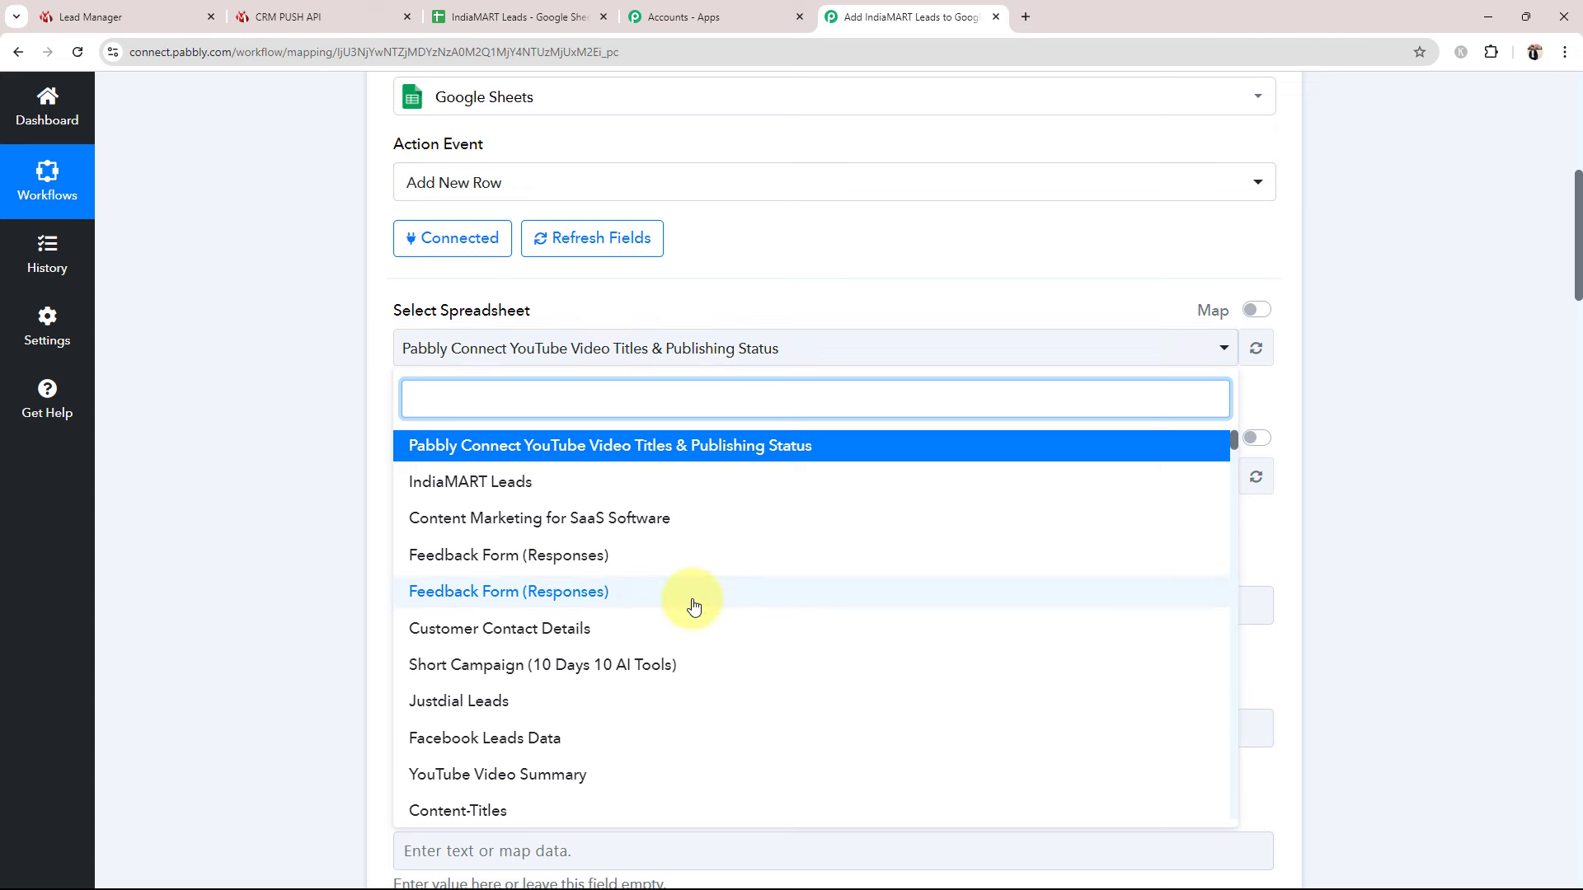
{"action": "left_click", "coordinate": [457, 482]}
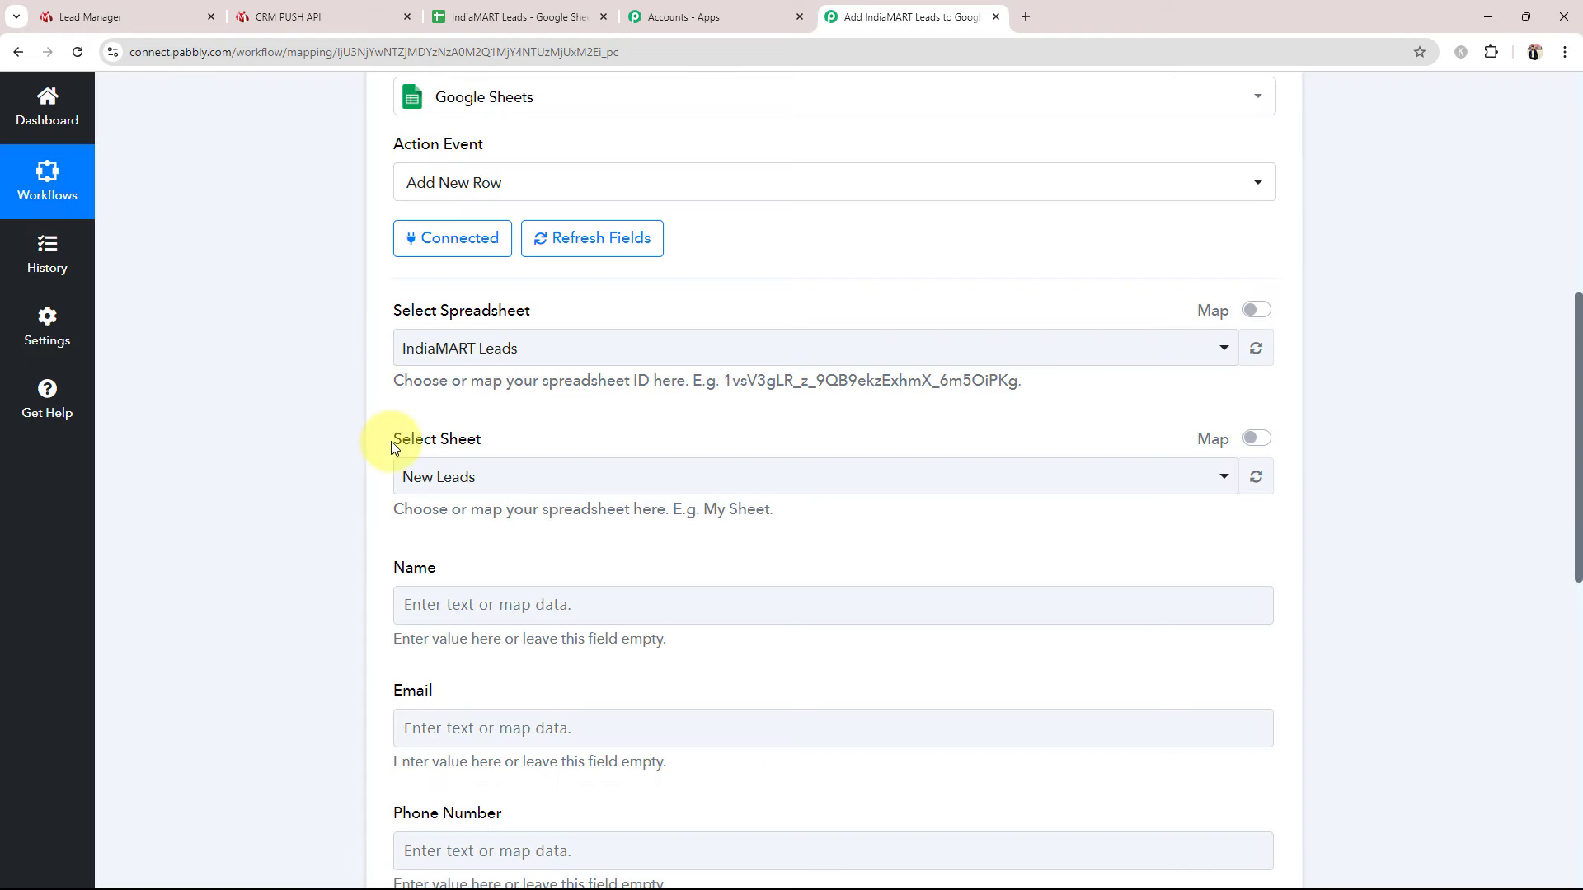
{"action": "left_click_drag", "start_coordinate": [395, 445], "coordinate": [507, 448]}
{"action": "left_click", "coordinate": [497, 476]}
{"action": "left_click", "coordinate": [459, 570]}
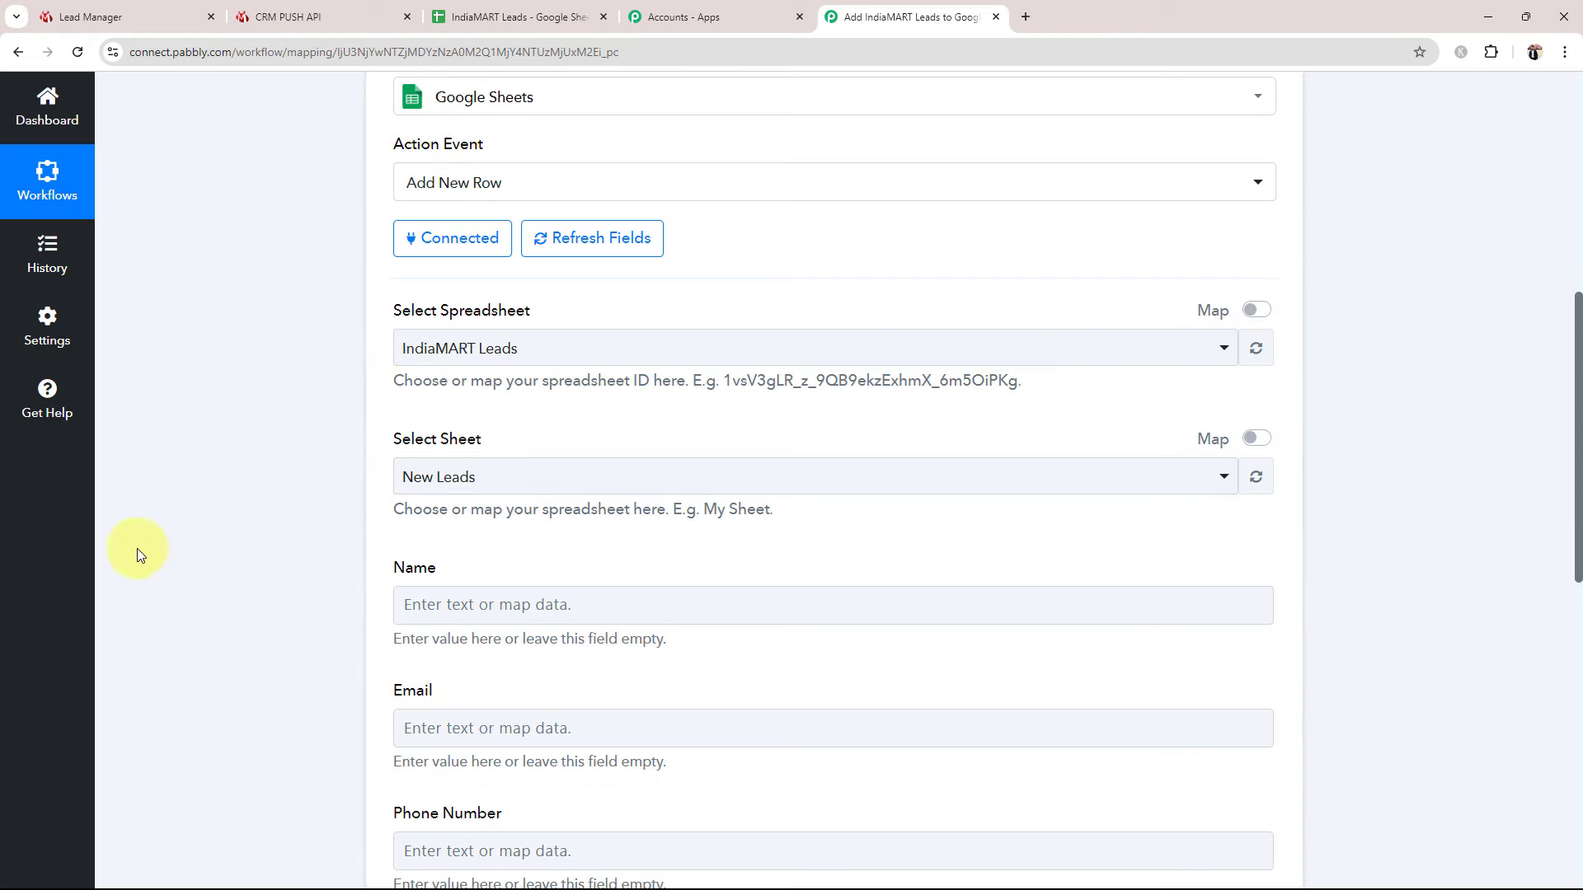
{"action": "scroll", "coordinate": [117, 556], "scroll_direction": "down", "scroll_amount": 4}
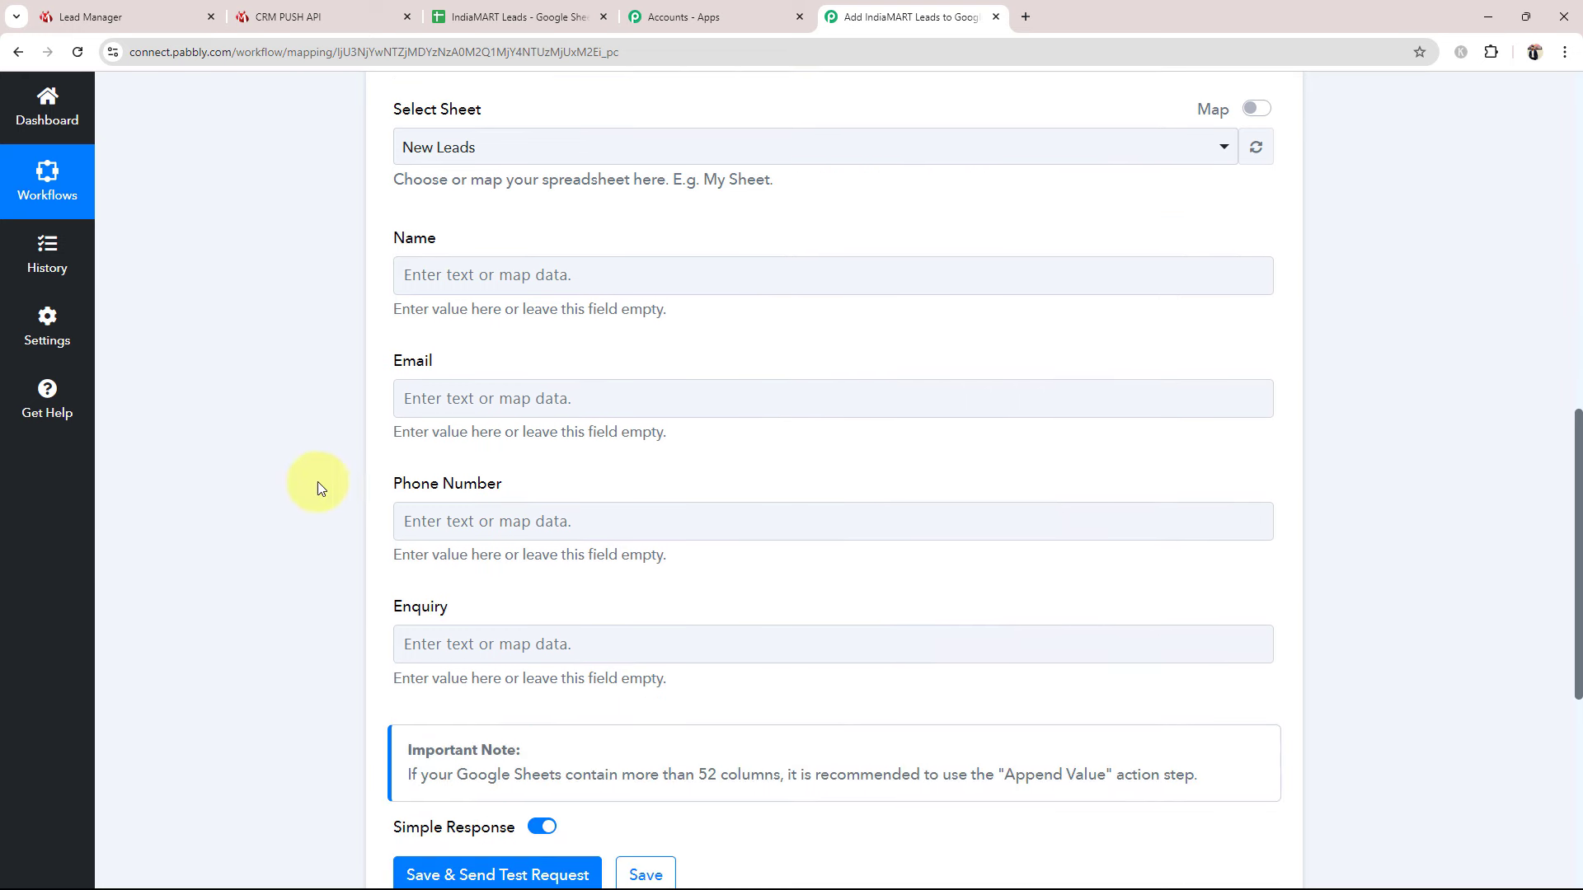
{"action": "left_click", "coordinate": [522, 15]}
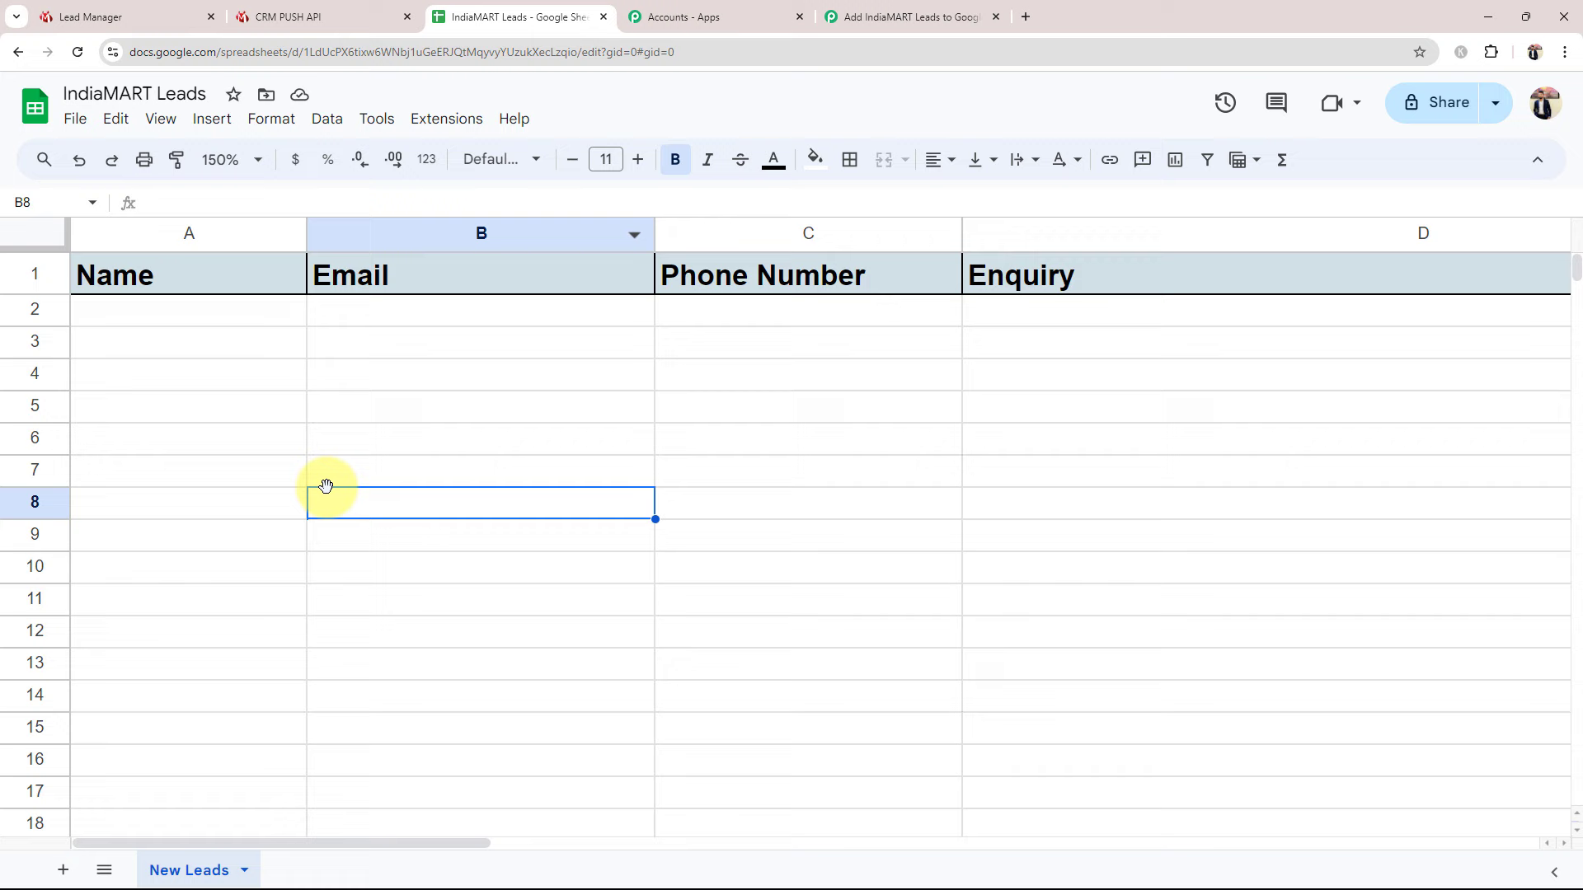
Back in the workflow, bring up the IndiaMART previous-step data for the Name field.
{"action": "left_click", "coordinate": [858, 6]}
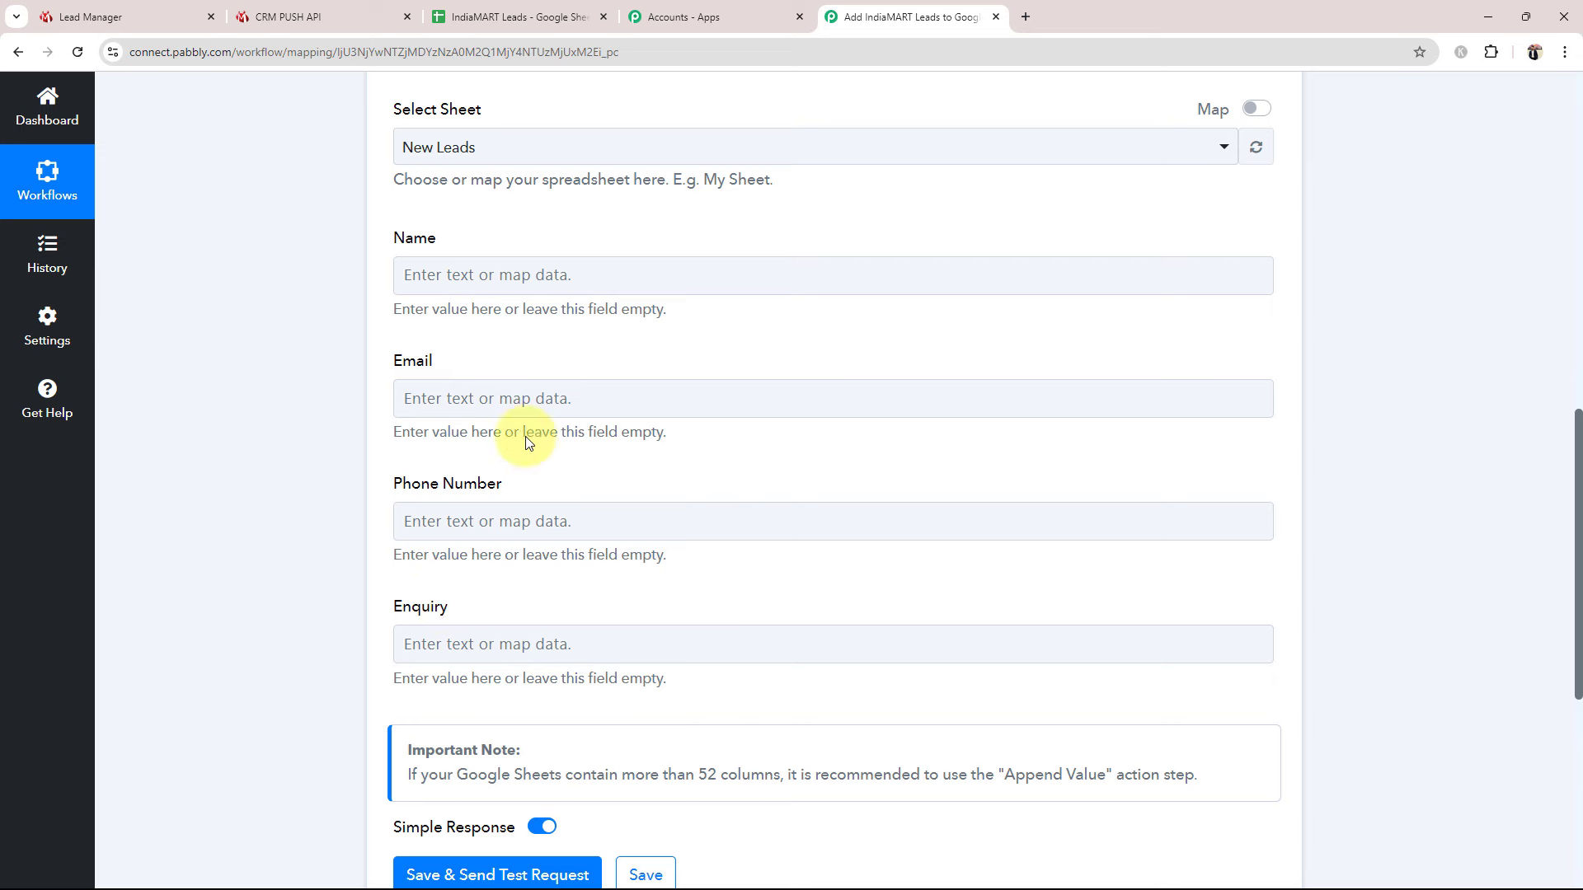
{"action": "scroll", "coordinate": [396, 770], "scroll_direction": "up", "scroll_amount": 7}
{"action": "scroll", "coordinate": [382, 652], "scroll_direction": "up", "scroll_amount": 5}
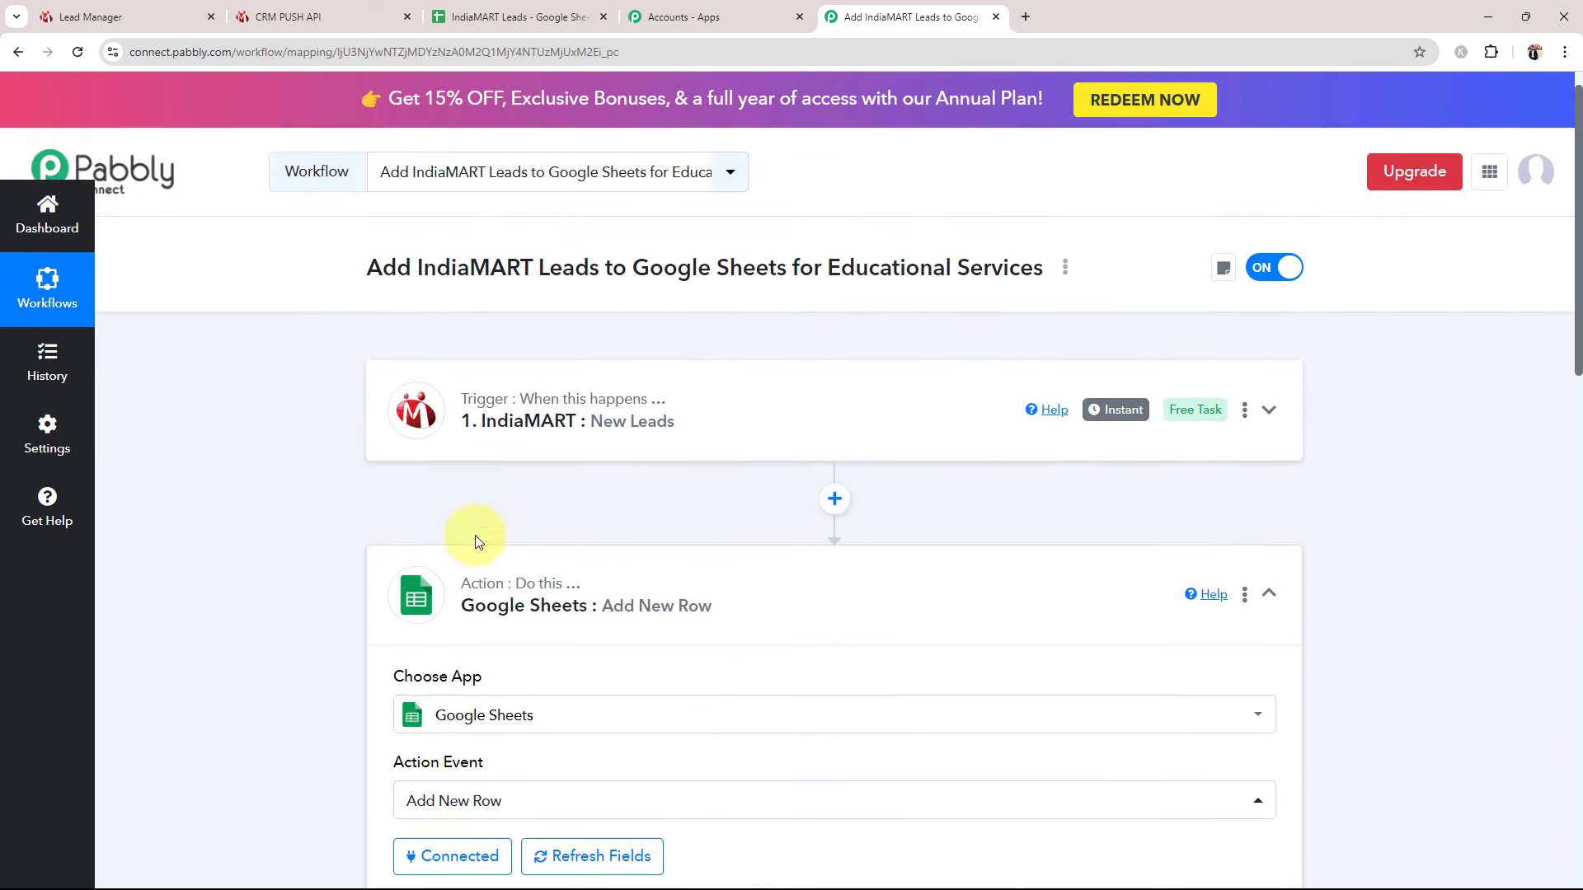
{"action": "scroll", "coordinate": [379, 729], "scroll_direction": "down", "scroll_amount": 10}
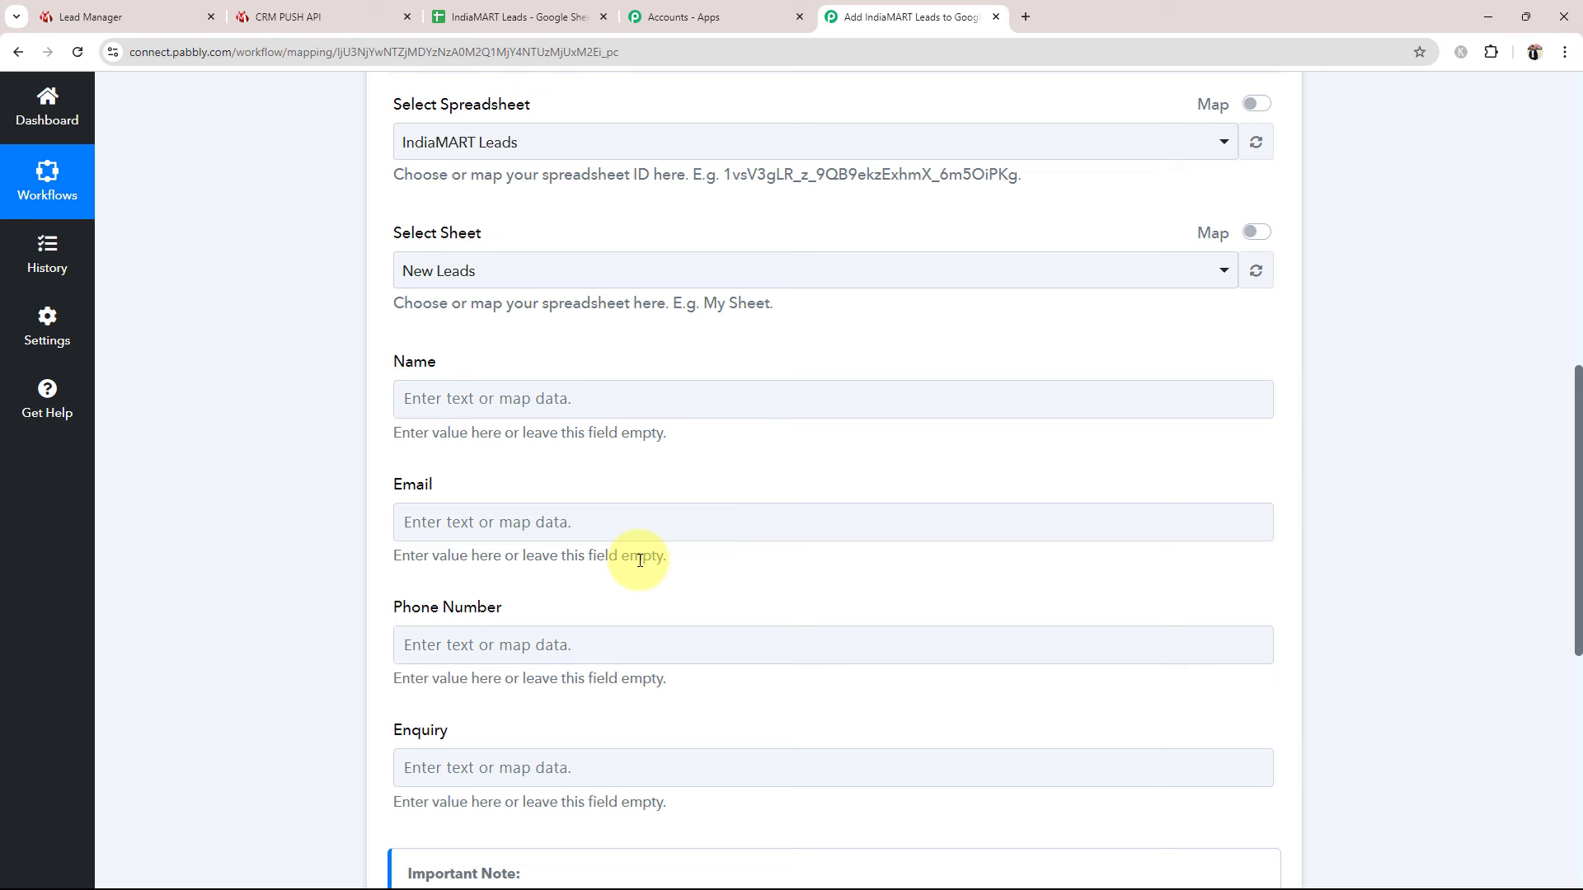
{"action": "left_click", "coordinate": [571, 398]}
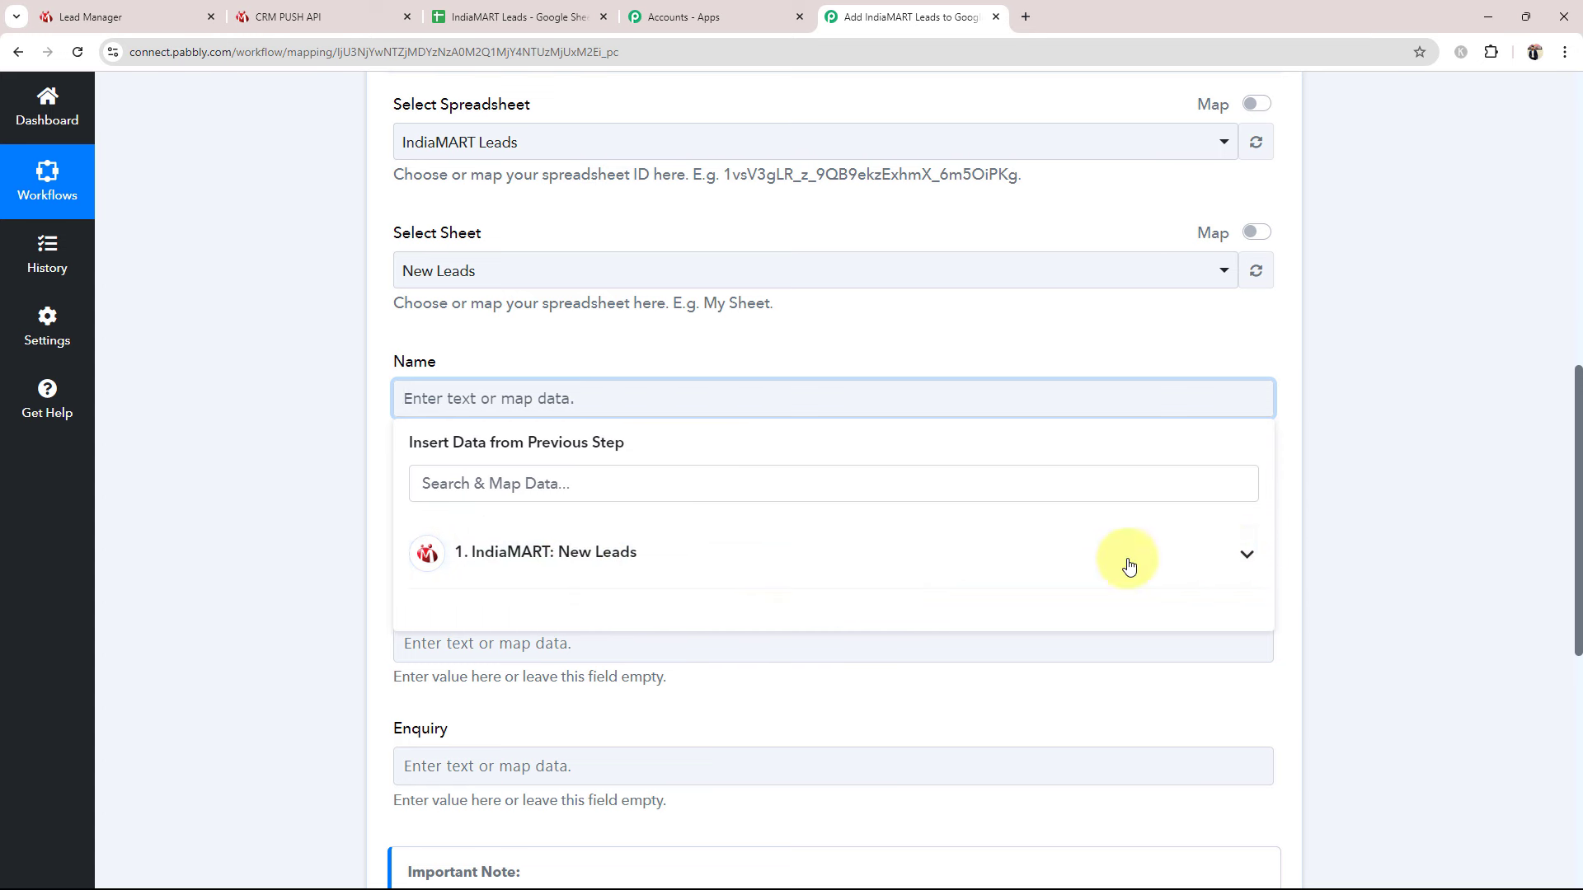
Map Name to the IndiaMART sender name and Email to the sender email.
{"action": "left_click", "coordinate": [1237, 554]}
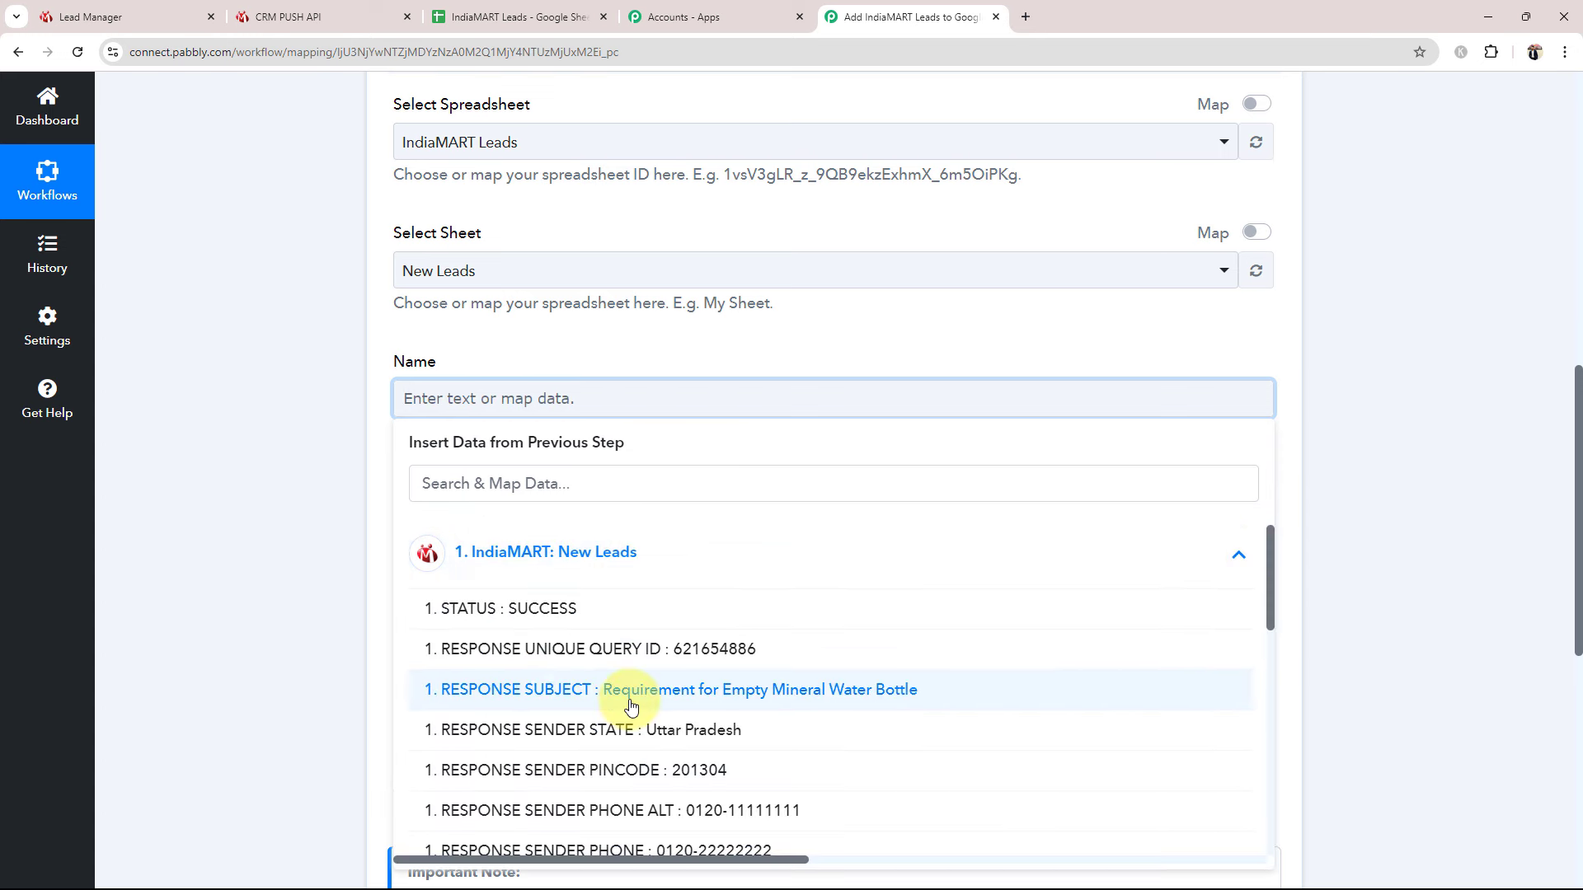
{"action": "left_click", "coordinate": [1239, 559]}
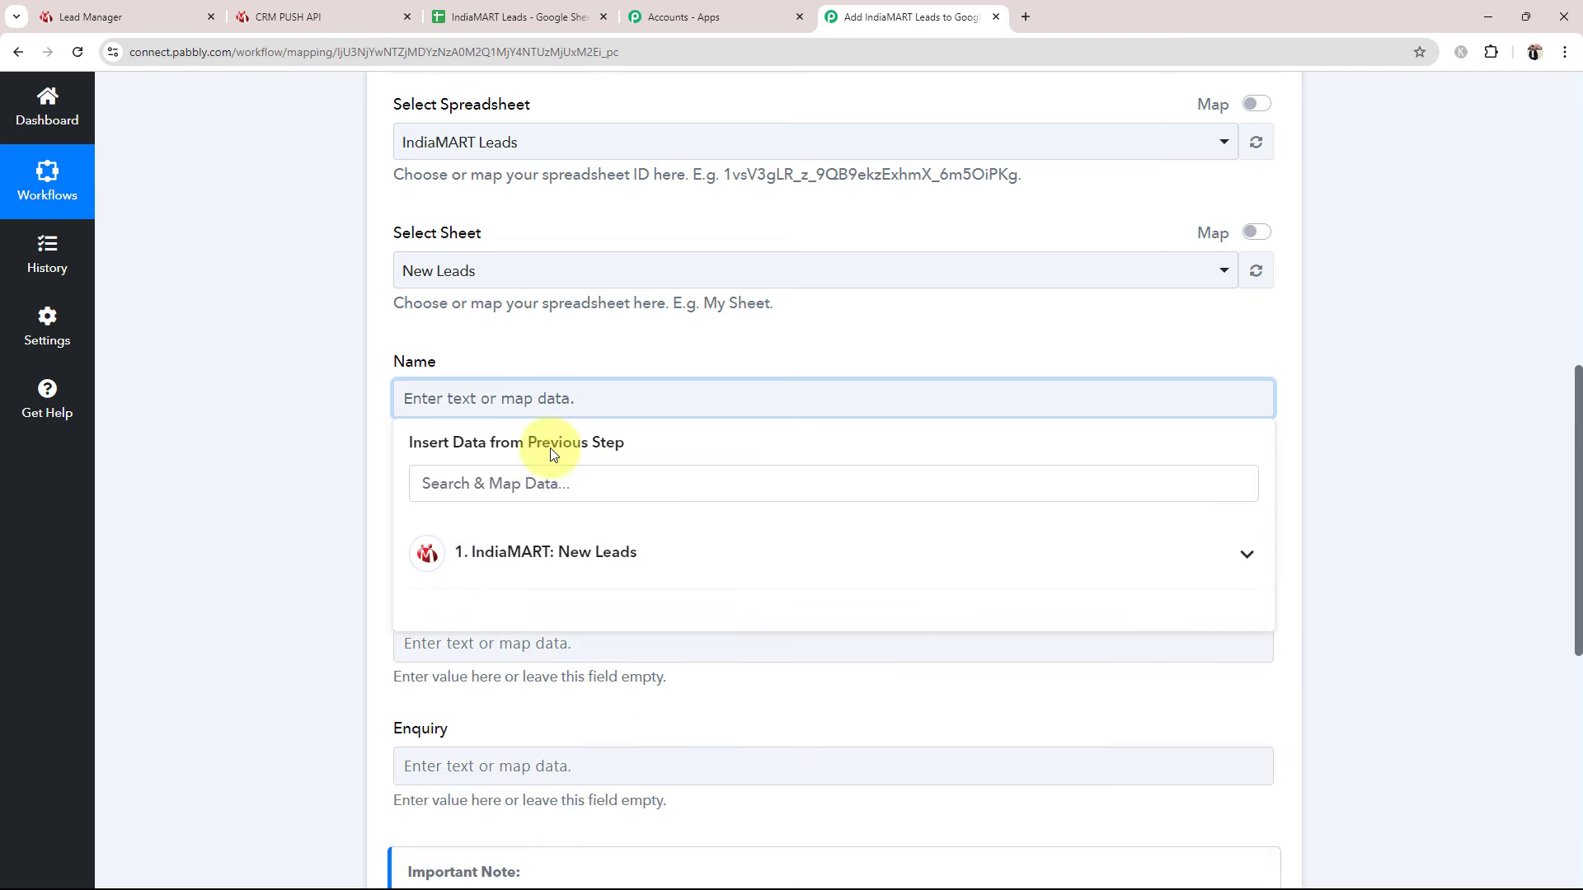
{"action": "left_click", "coordinate": [537, 467]}
{"action": "type", "text": "NAME"}
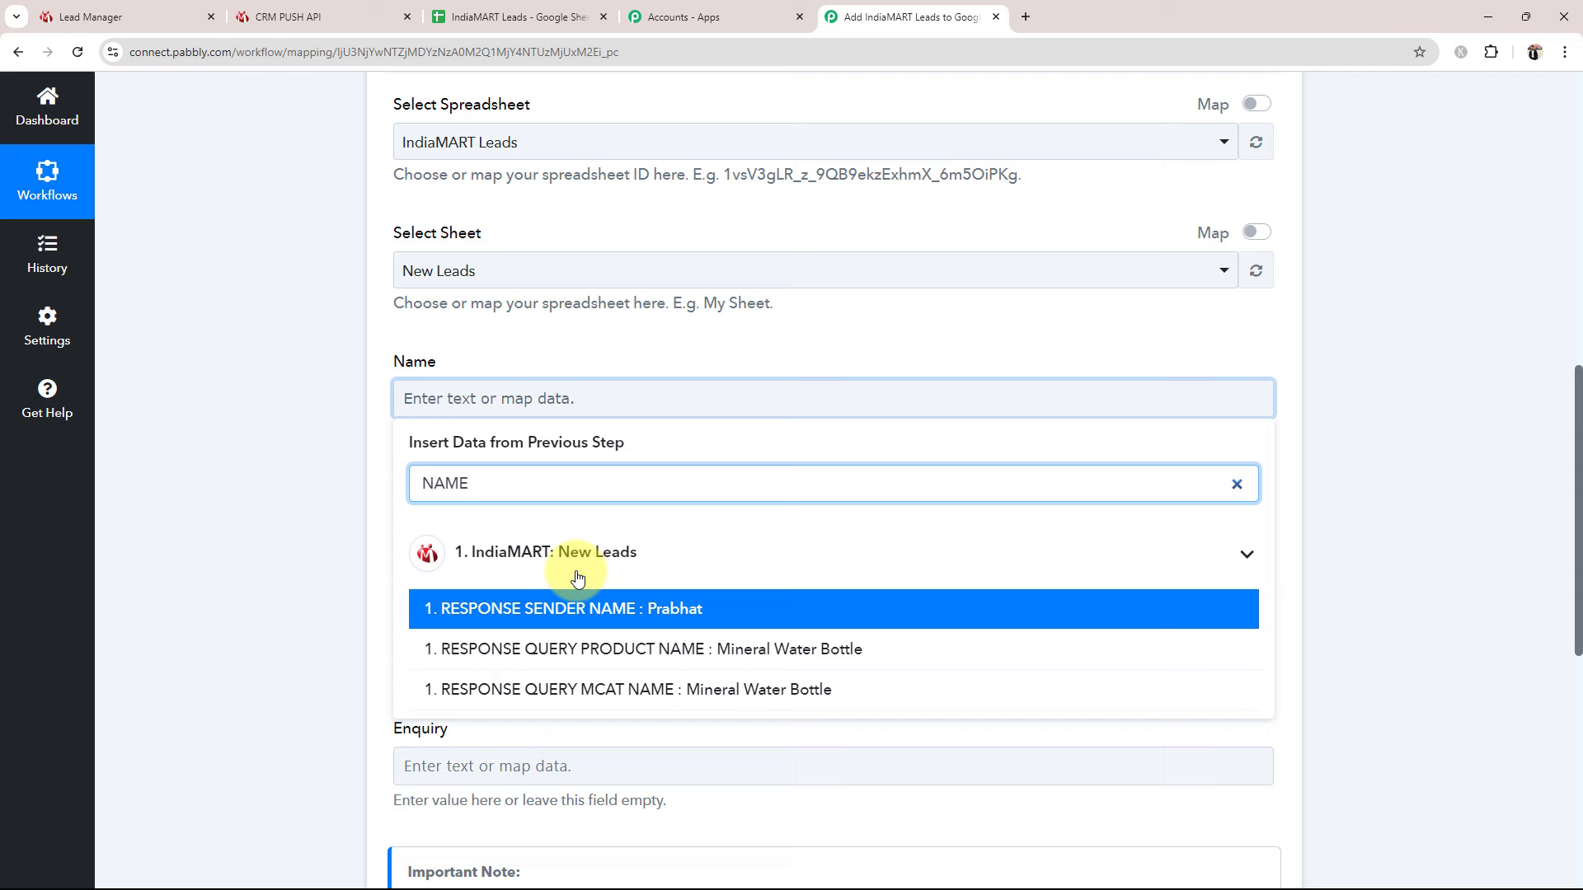
{"action": "left_click", "coordinate": [461, 609]}
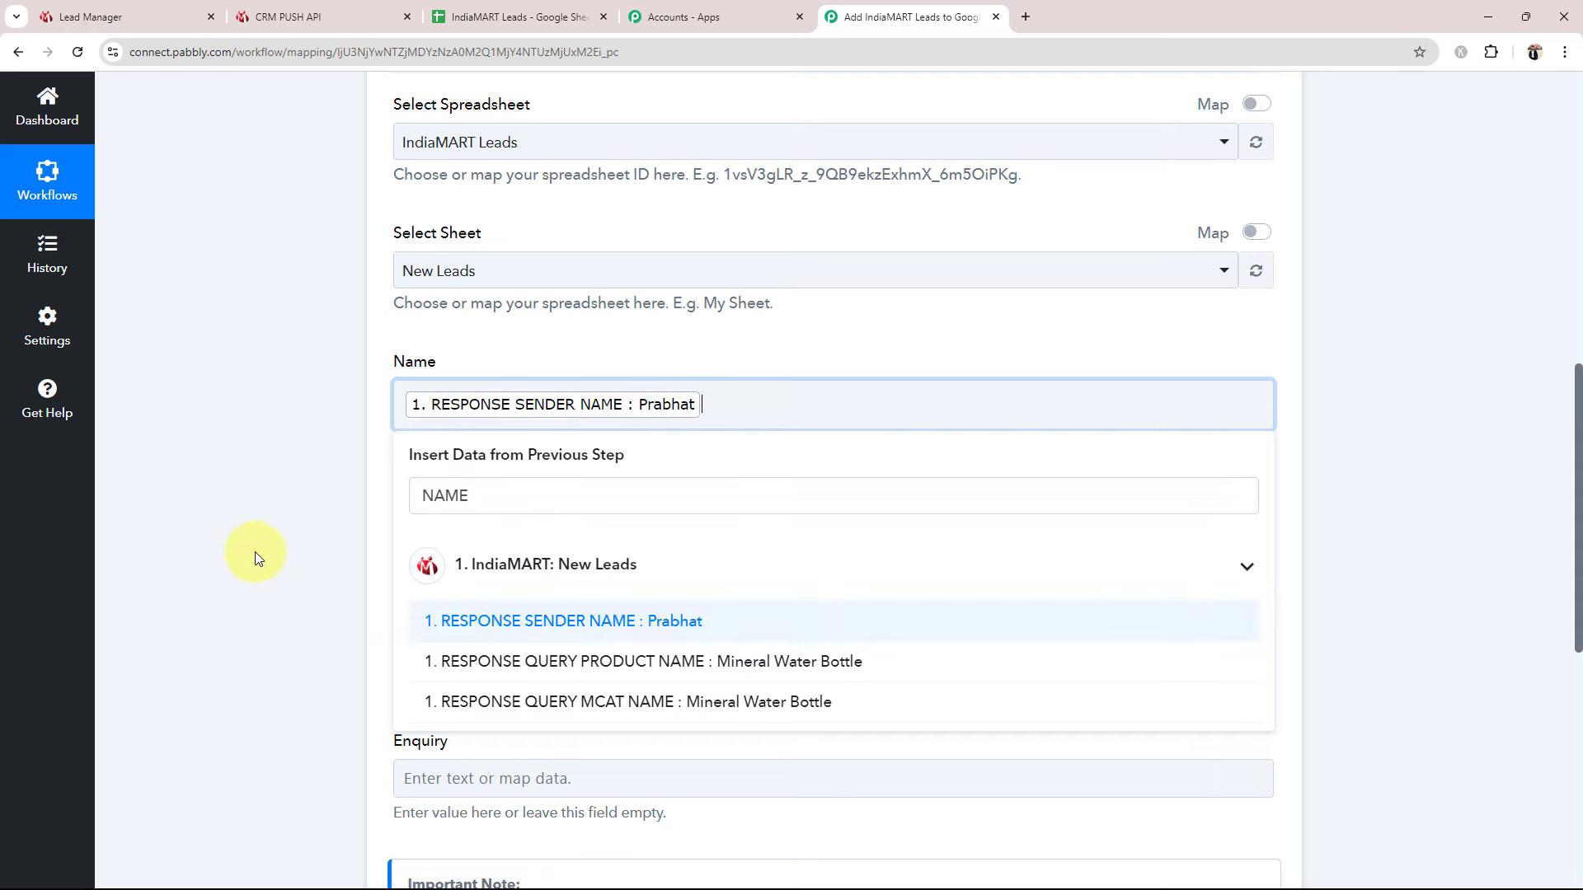
{"action": "left_click", "coordinate": [214, 536]}
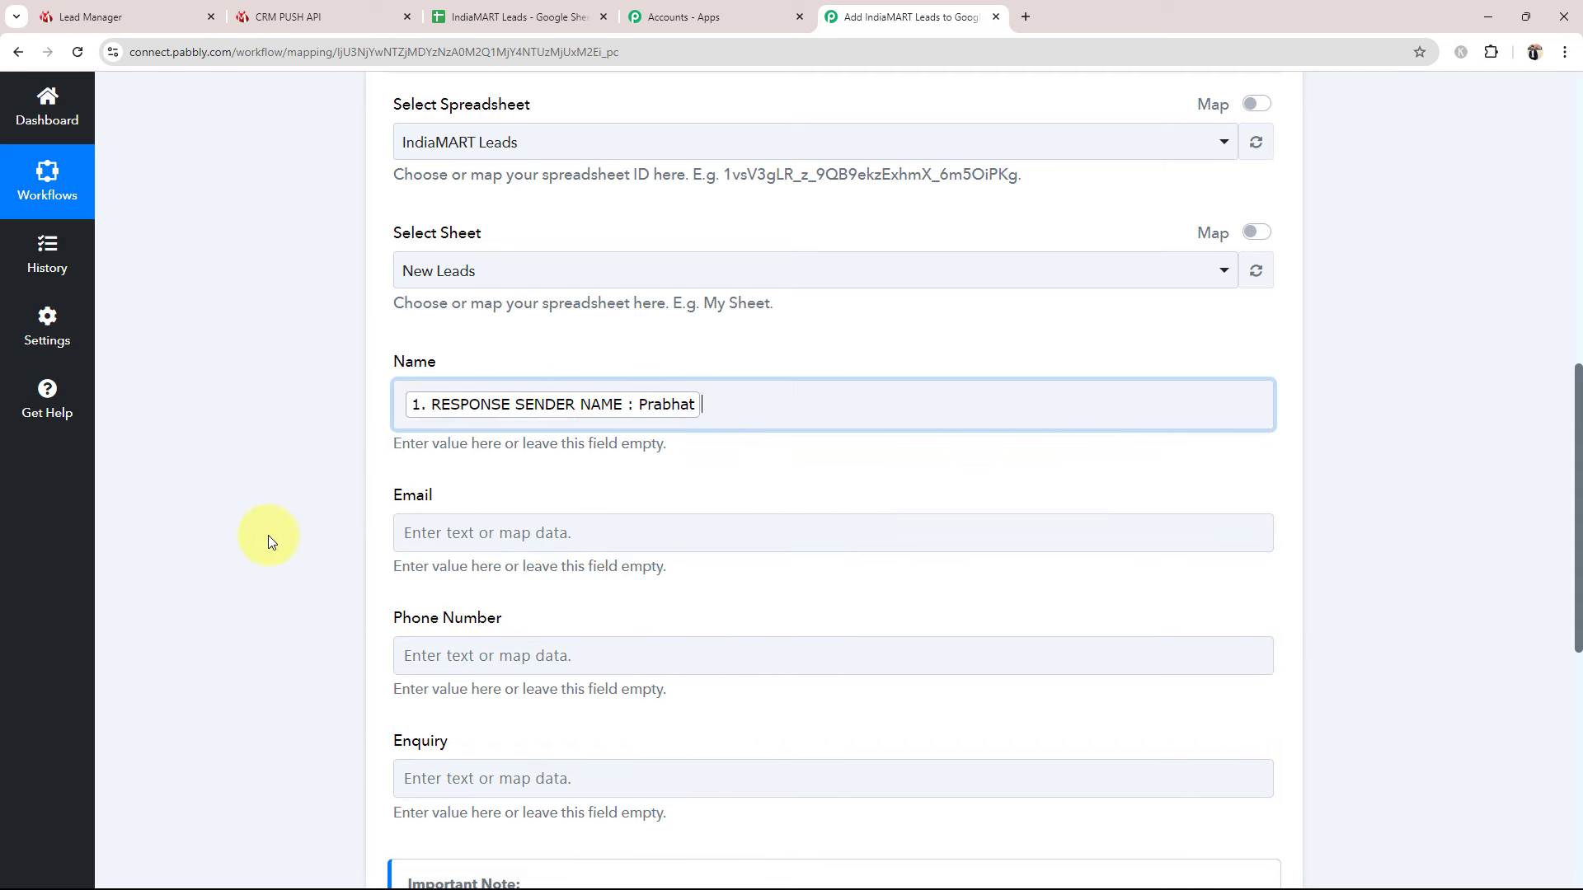
{"action": "scroll", "coordinate": [359, 534], "scroll_direction": "down", "scroll_amount": 3}
{"action": "left_click", "coordinate": [499, 302]}
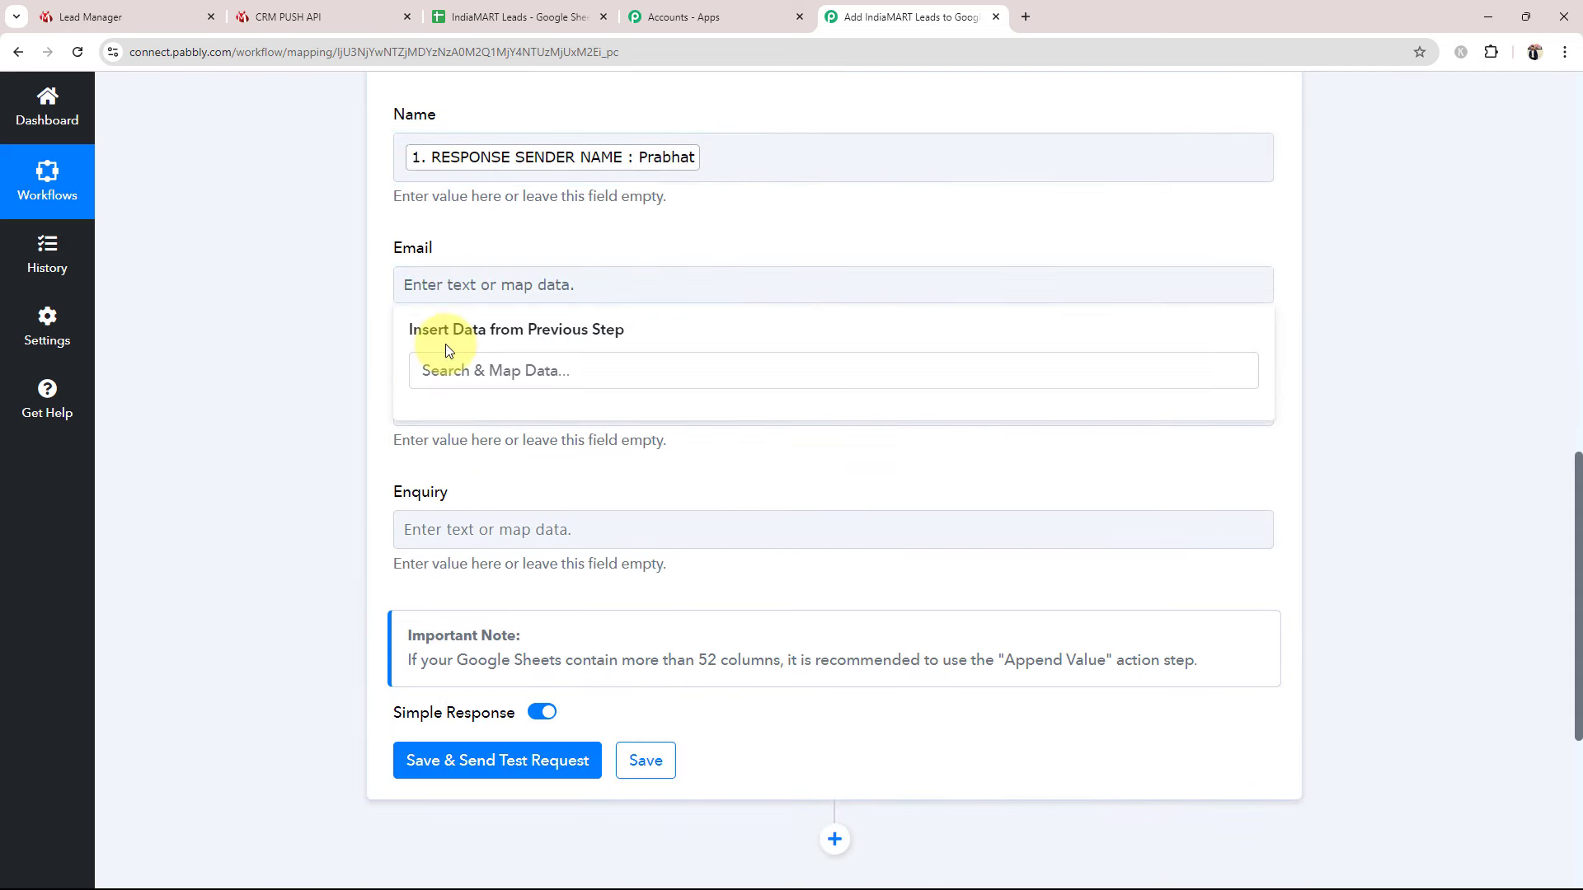
{"action": "left_click", "coordinate": [265, 334]}
{"action": "left_click", "coordinate": [525, 284]}
{"action": "left_click", "coordinate": [476, 378]}
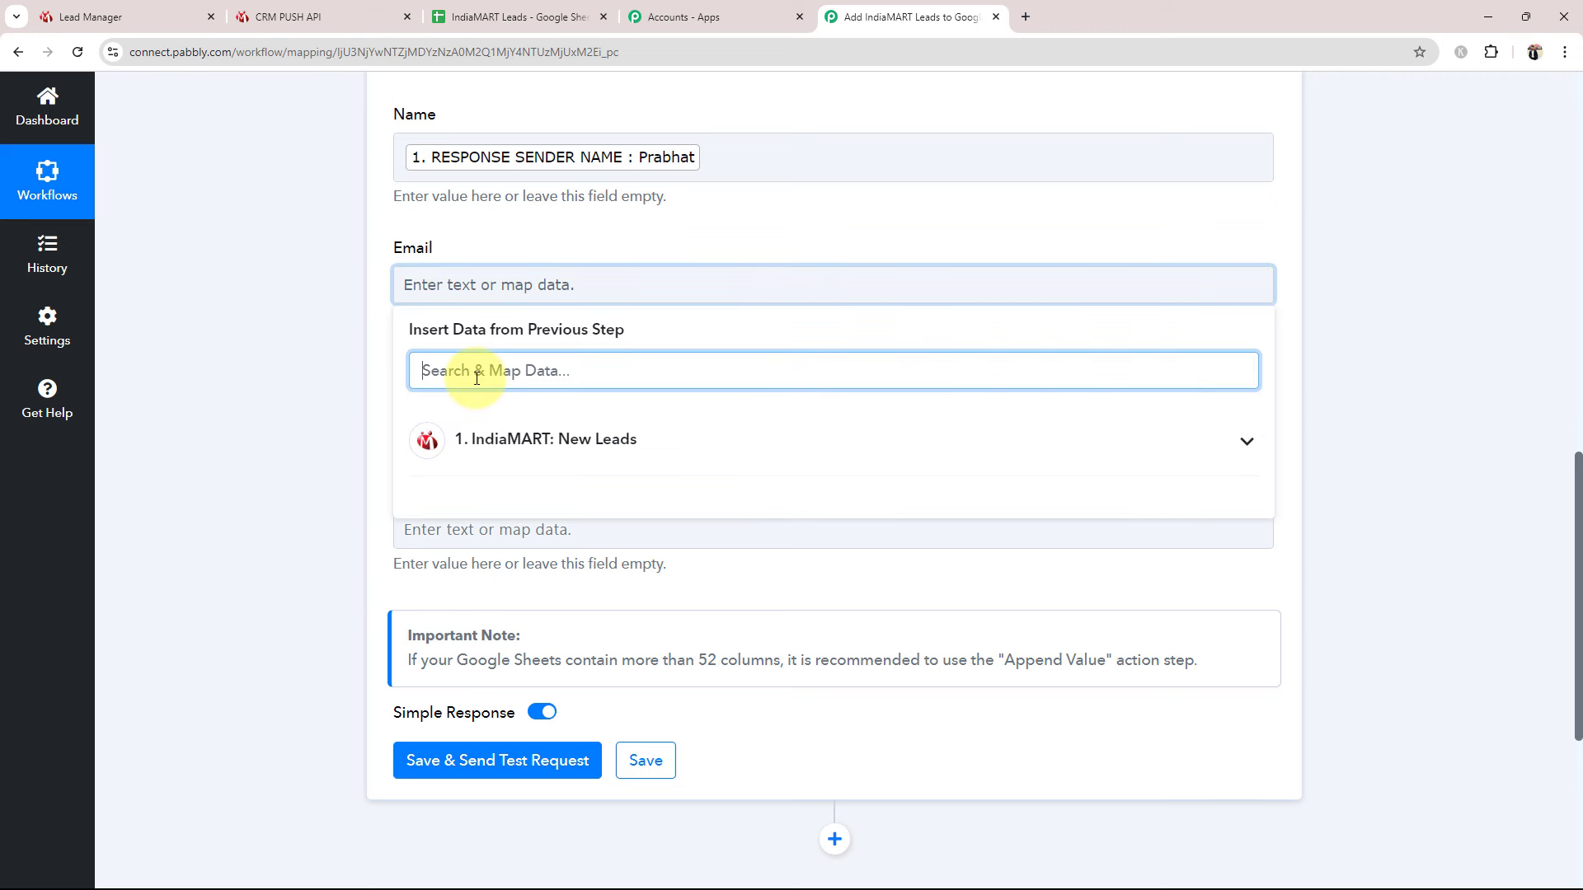
{"action": "type", "text": "@"}
{"action": "left_click", "coordinate": [654, 535]}
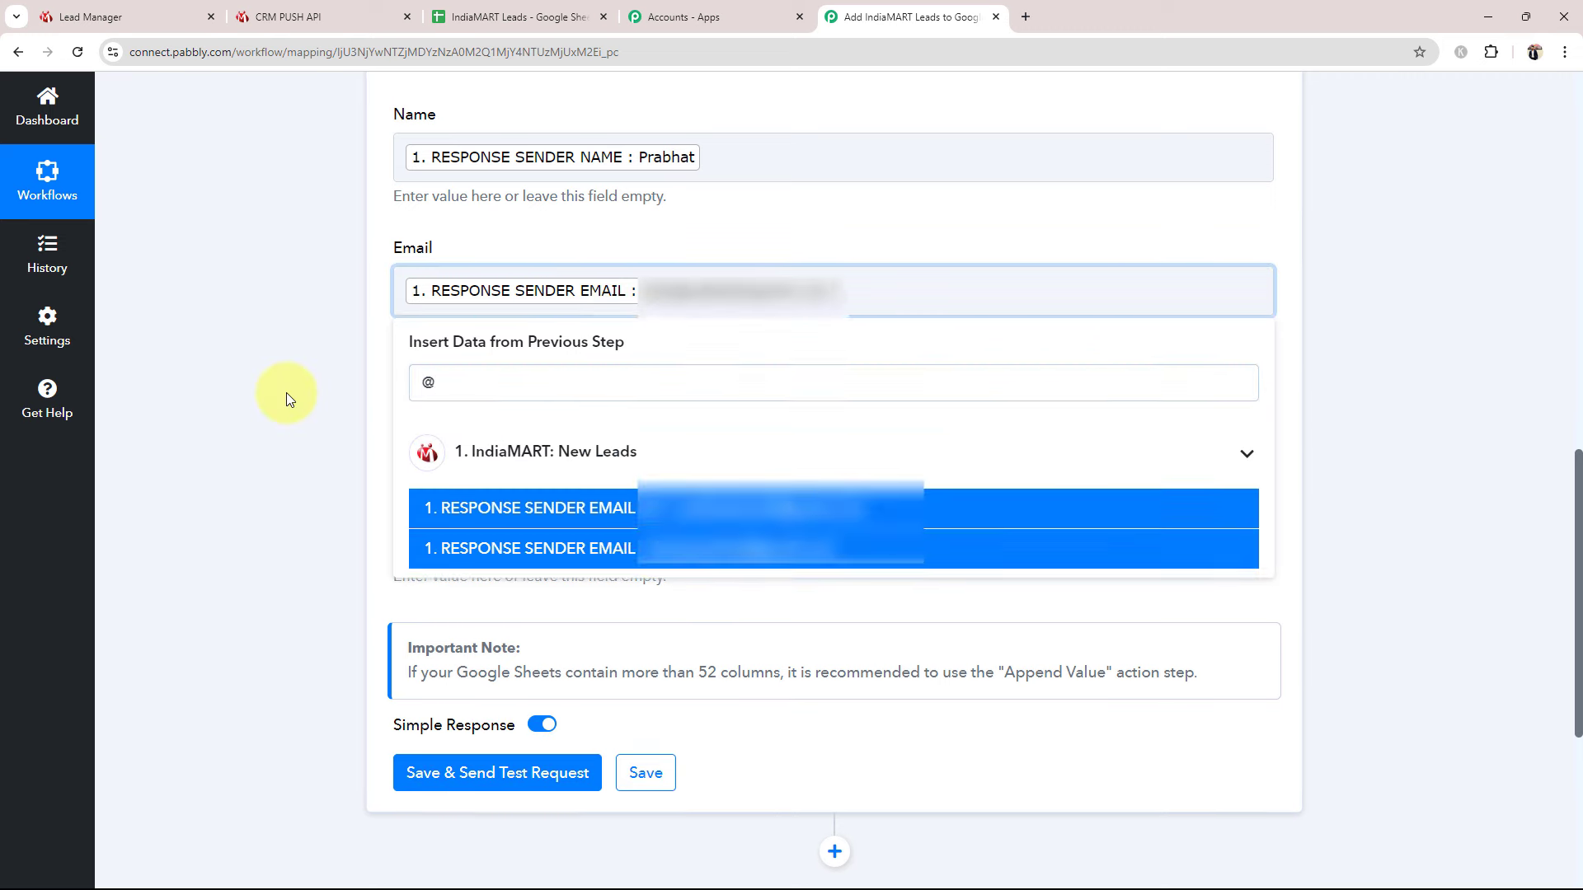
{"action": "left_click", "coordinate": [285, 393]}
Map Phone Number to the sender phone and Enquiry to the query message.
{"action": "left_click", "coordinate": [484, 417]}
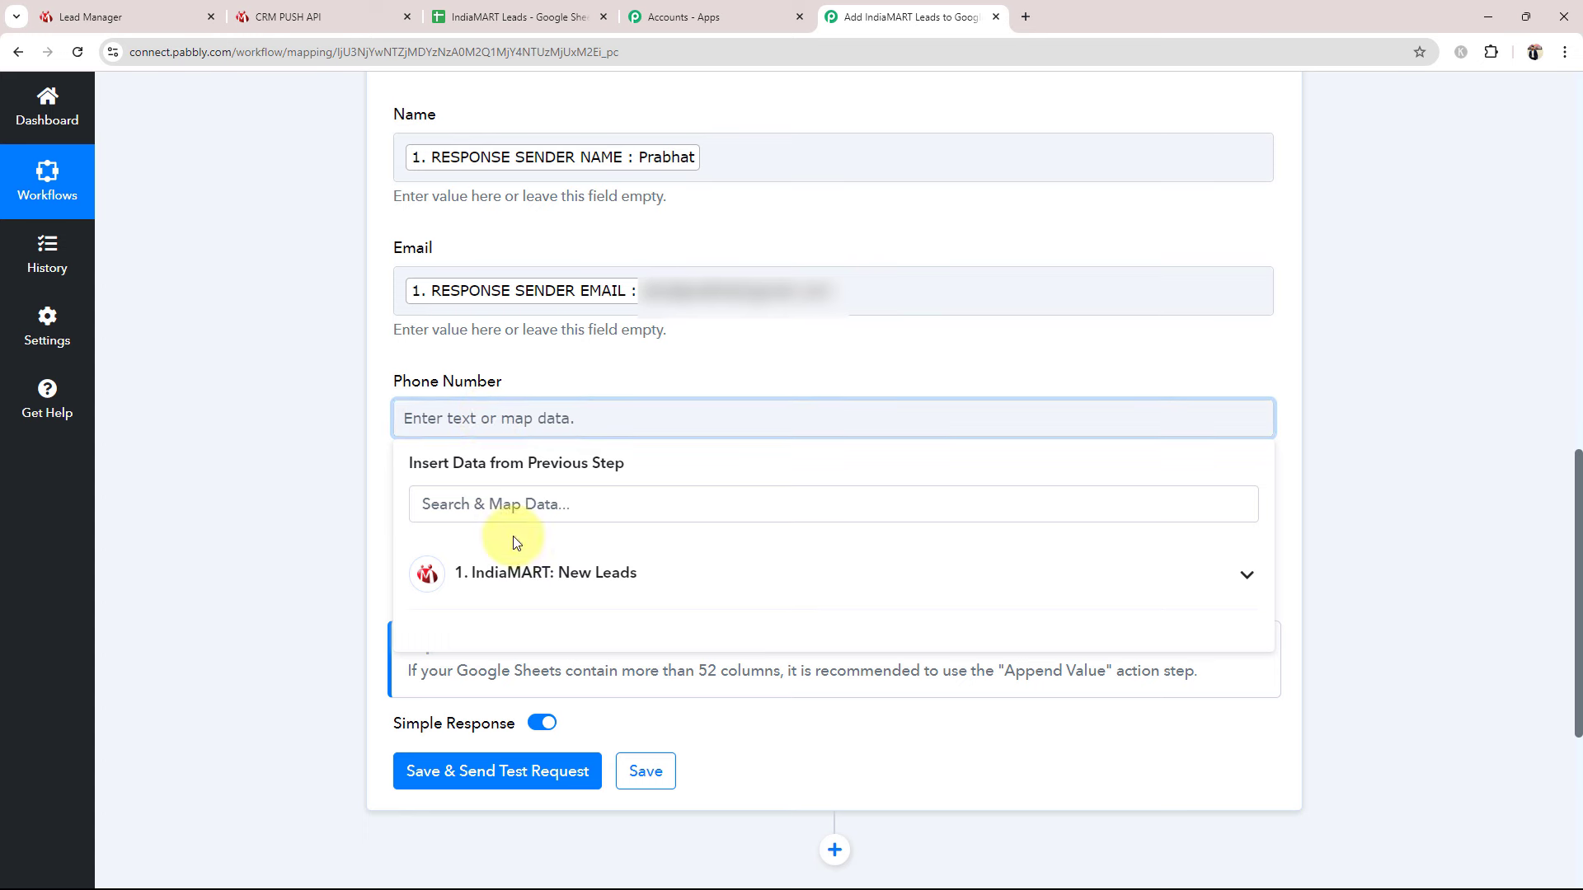
{"action": "left_click", "coordinate": [511, 513]}
{"action": "type", "text": "Phone"}
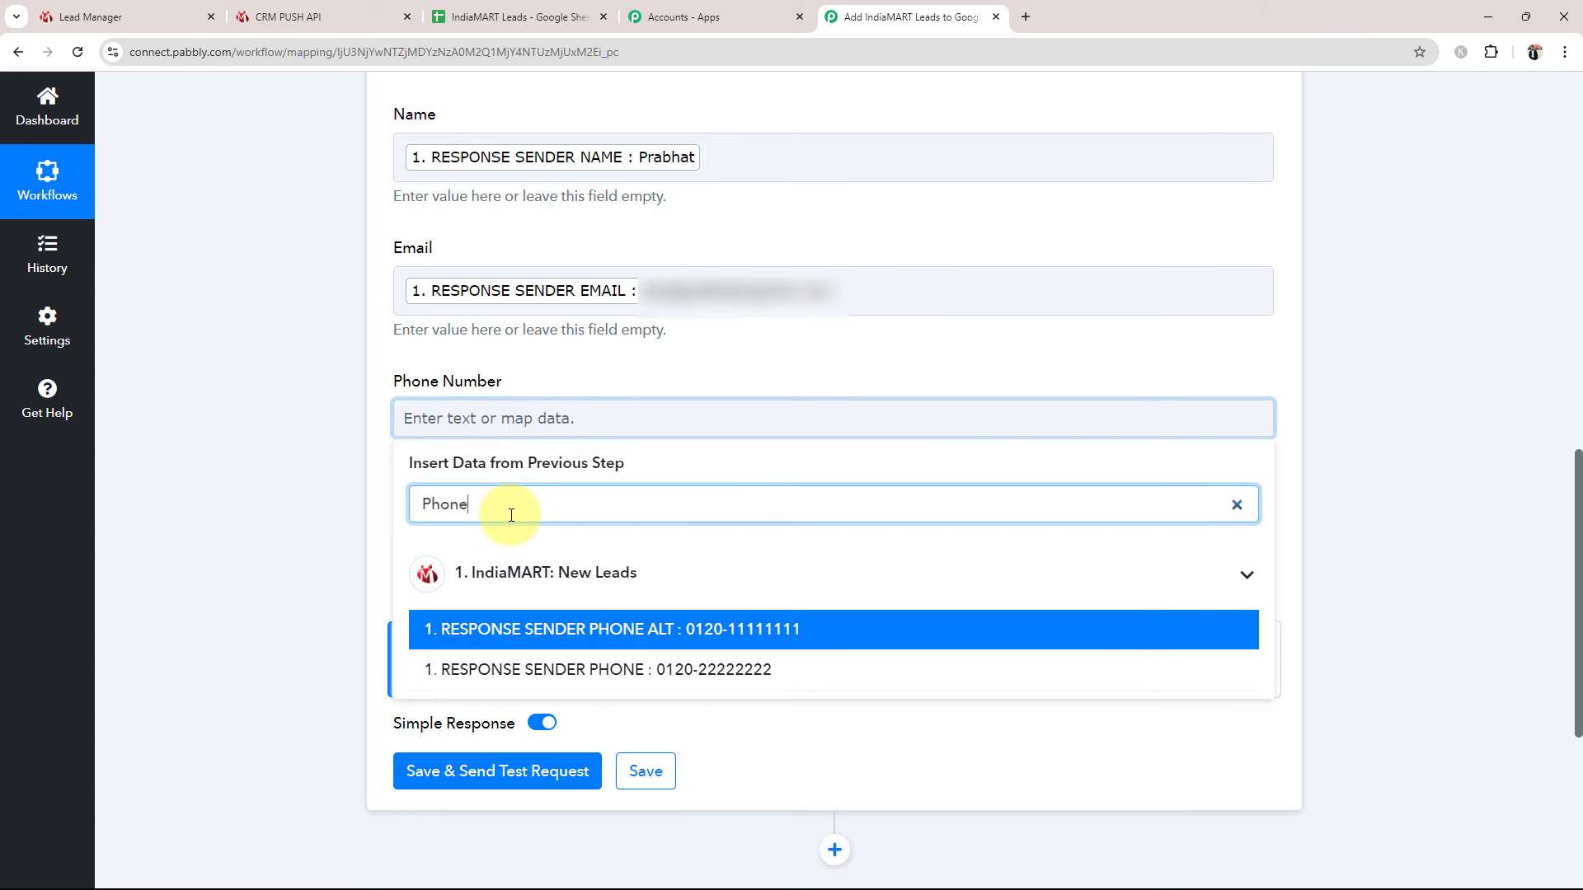
{"action": "left_click", "coordinate": [547, 668]}
{"action": "left_click", "coordinate": [237, 509]}
{"action": "left_click", "coordinate": [476, 549]}
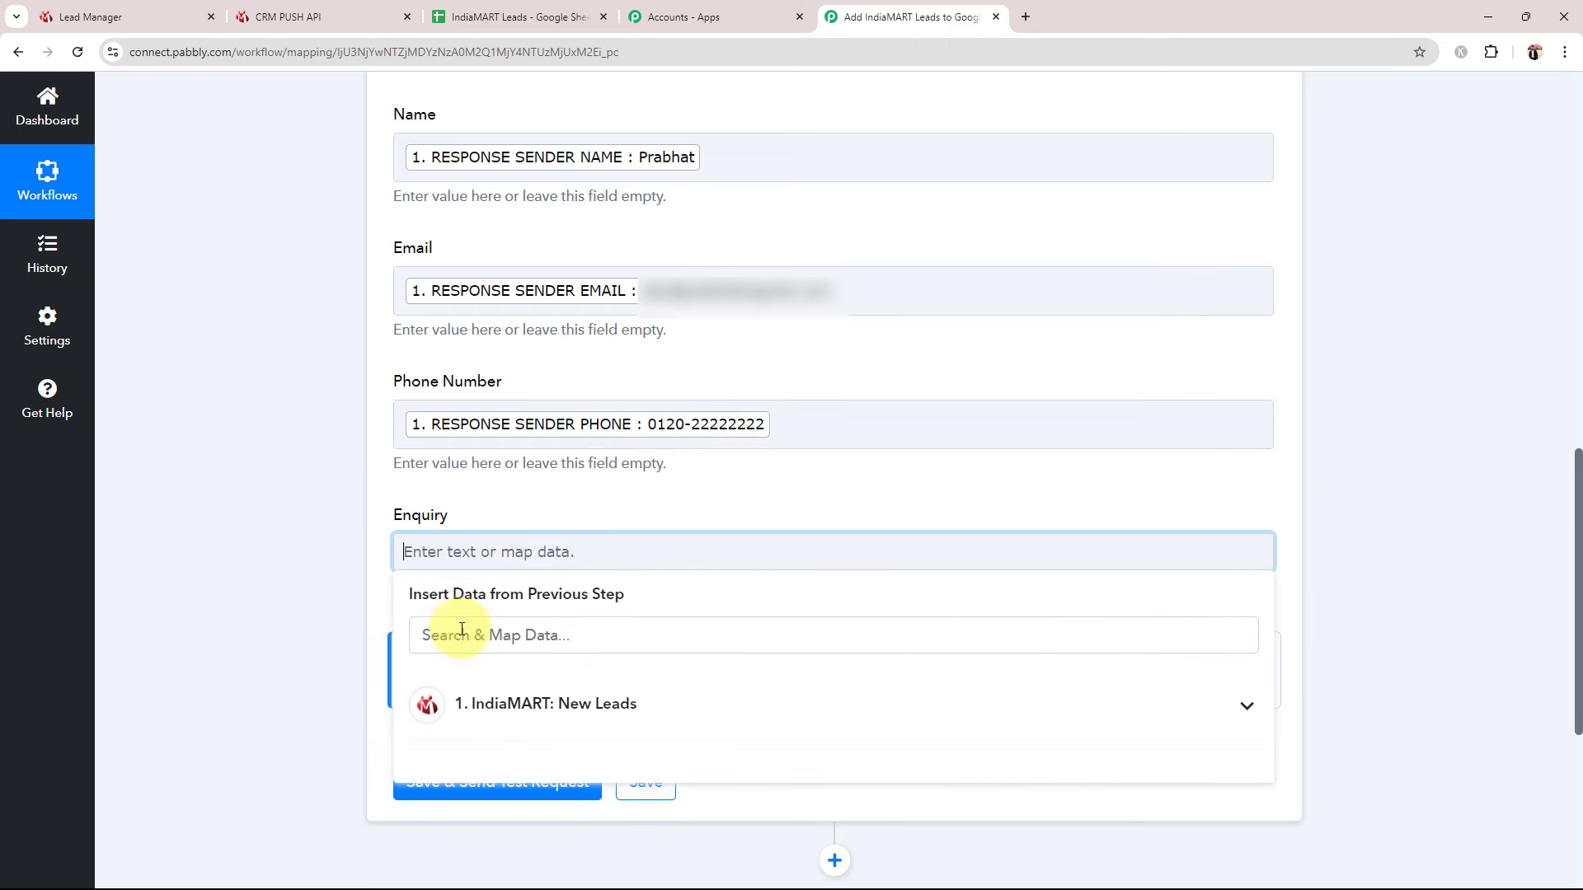
{"action": "left_click", "coordinate": [463, 635]}
{"action": "type", "text": "Query"}
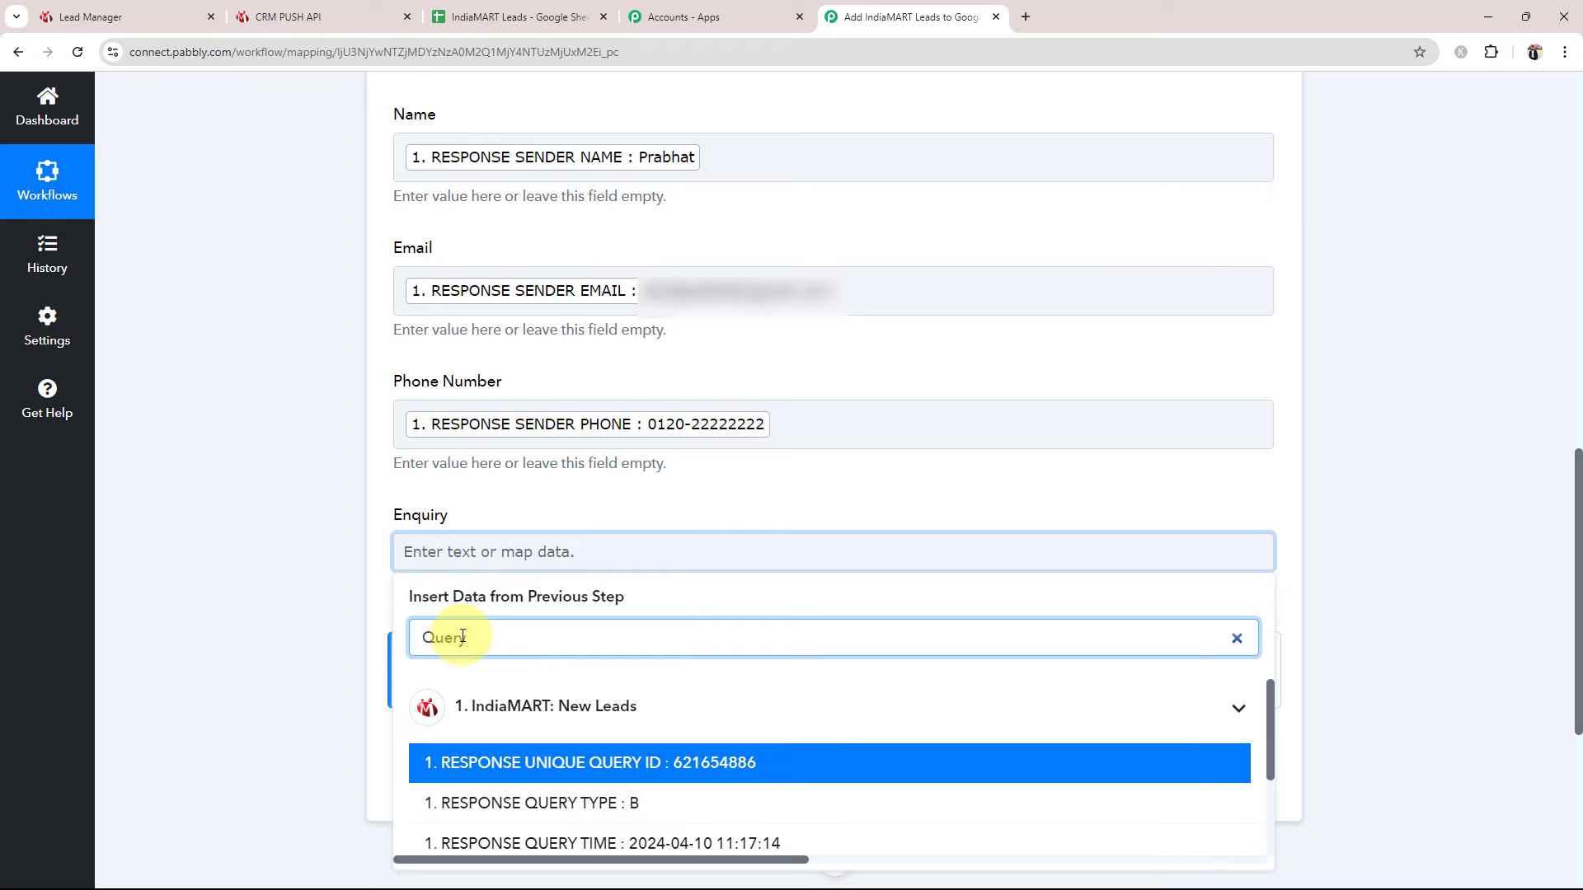
{"action": "type", "text": " M"}
{"action": "left_click", "coordinate": [532, 762]}
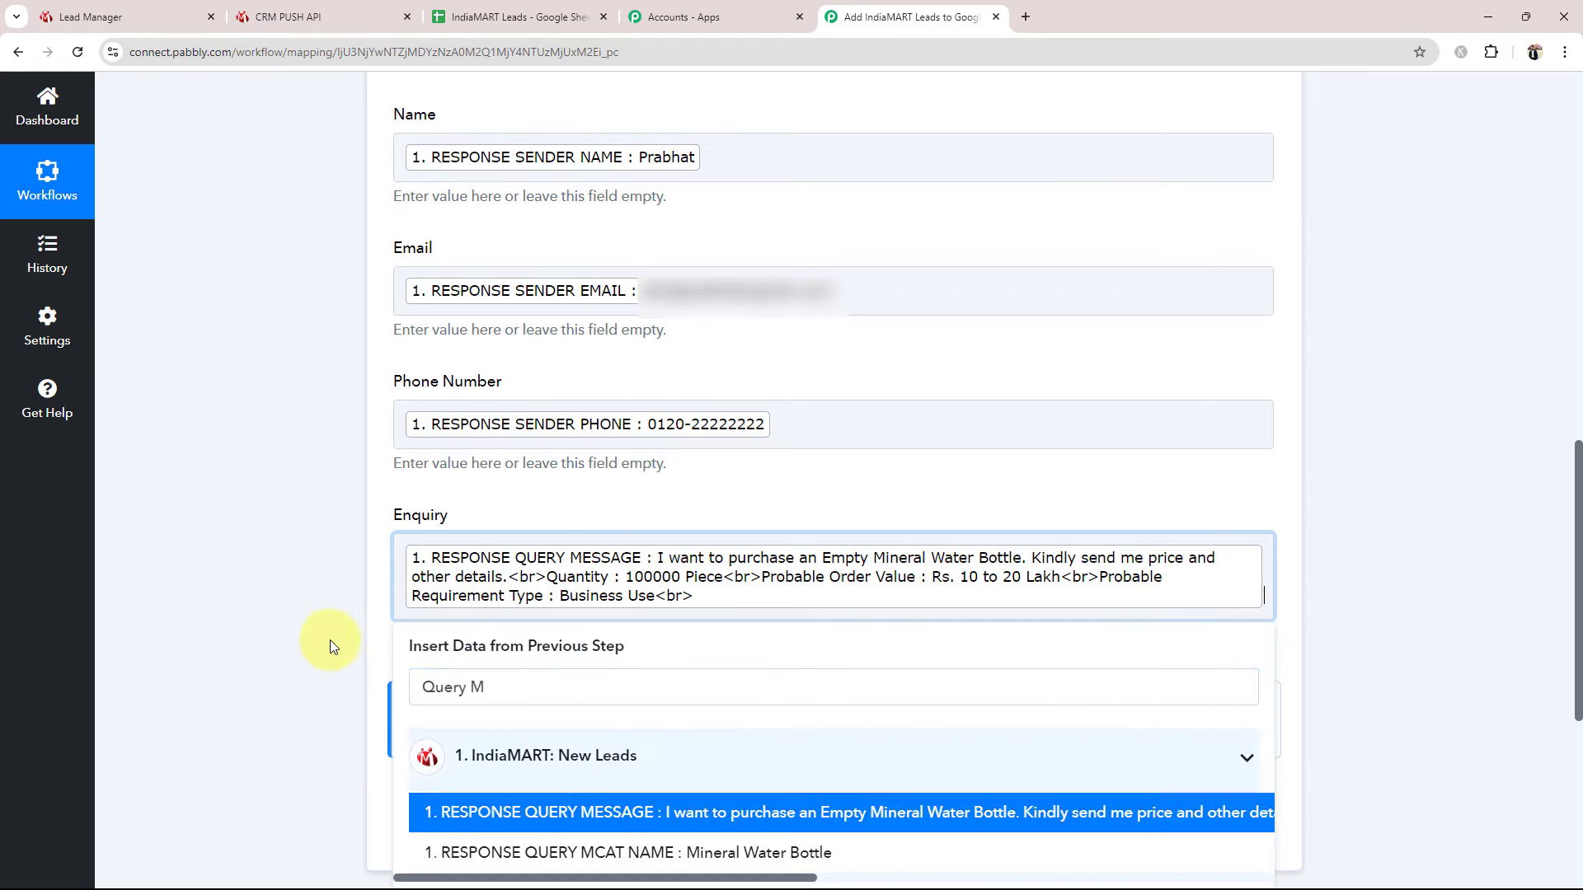
{"action": "left_click", "coordinate": [254, 605]}
{"action": "scroll", "coordinate": [254, 605], "scroll_direction": "up", "scroll_amount": 1}
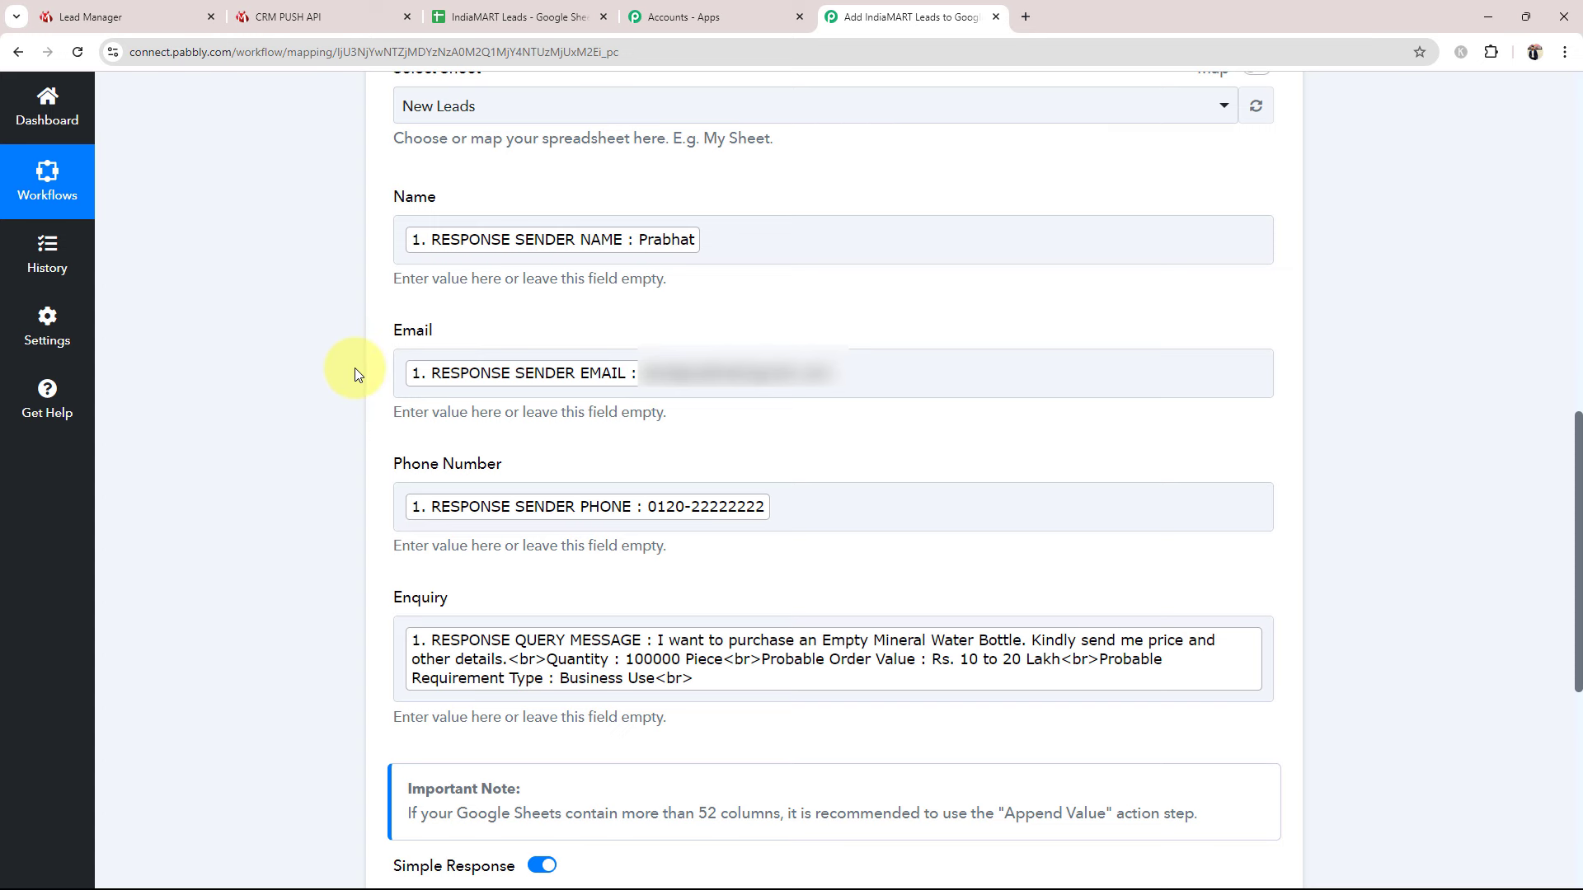
{"action": "left_click", "coordinate": [443, 509]}
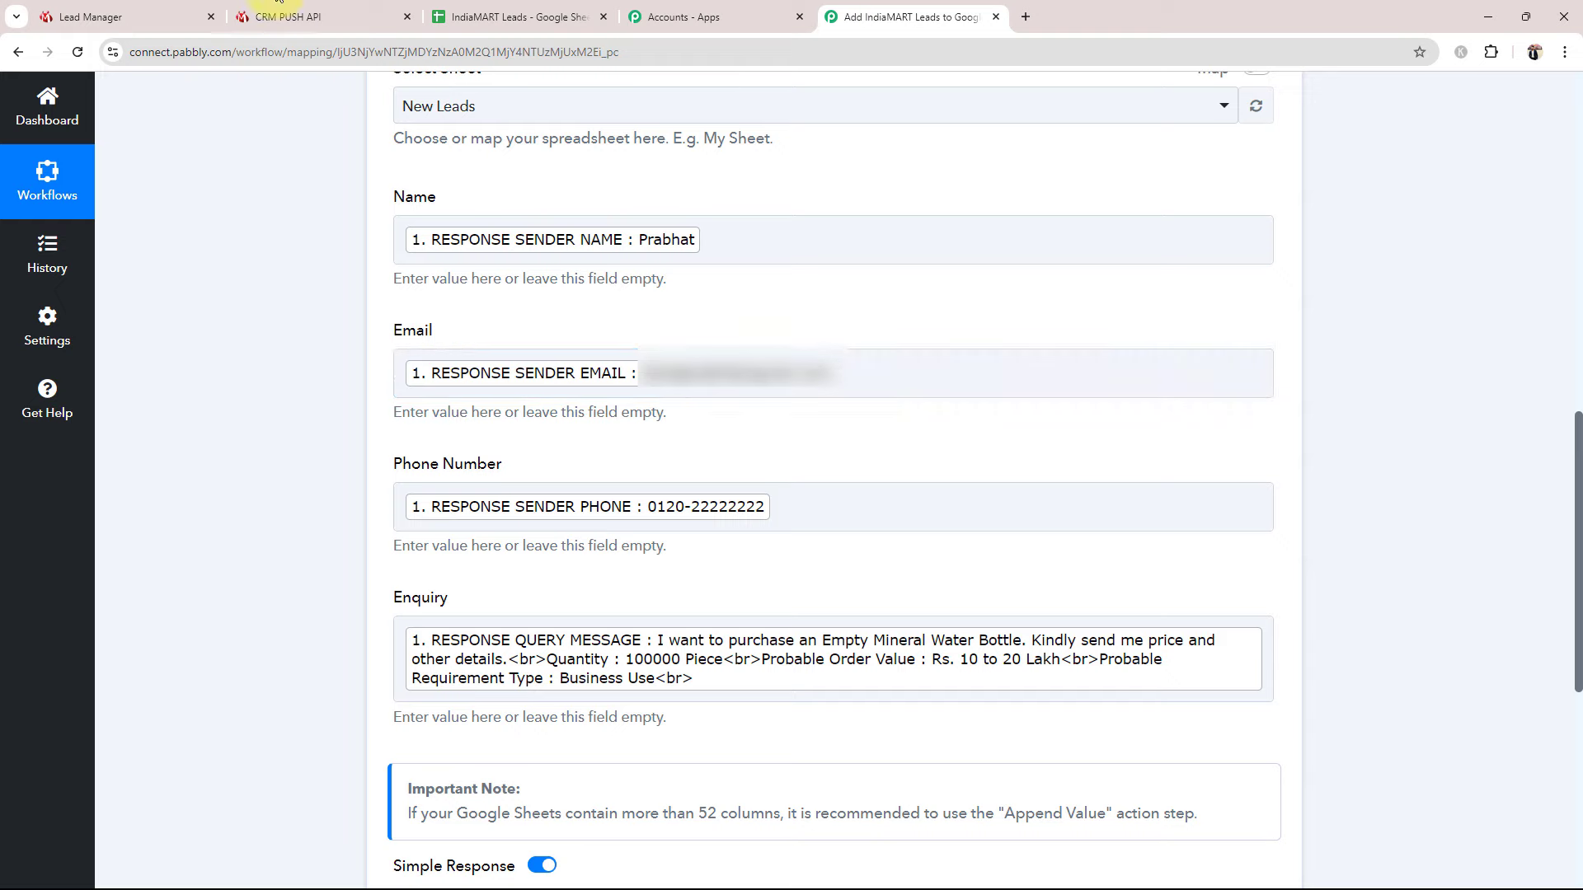
{"action": "left_click", "coordinate": [639, 16]}
{"action": "left_click", "coordinate": [458, 16]}
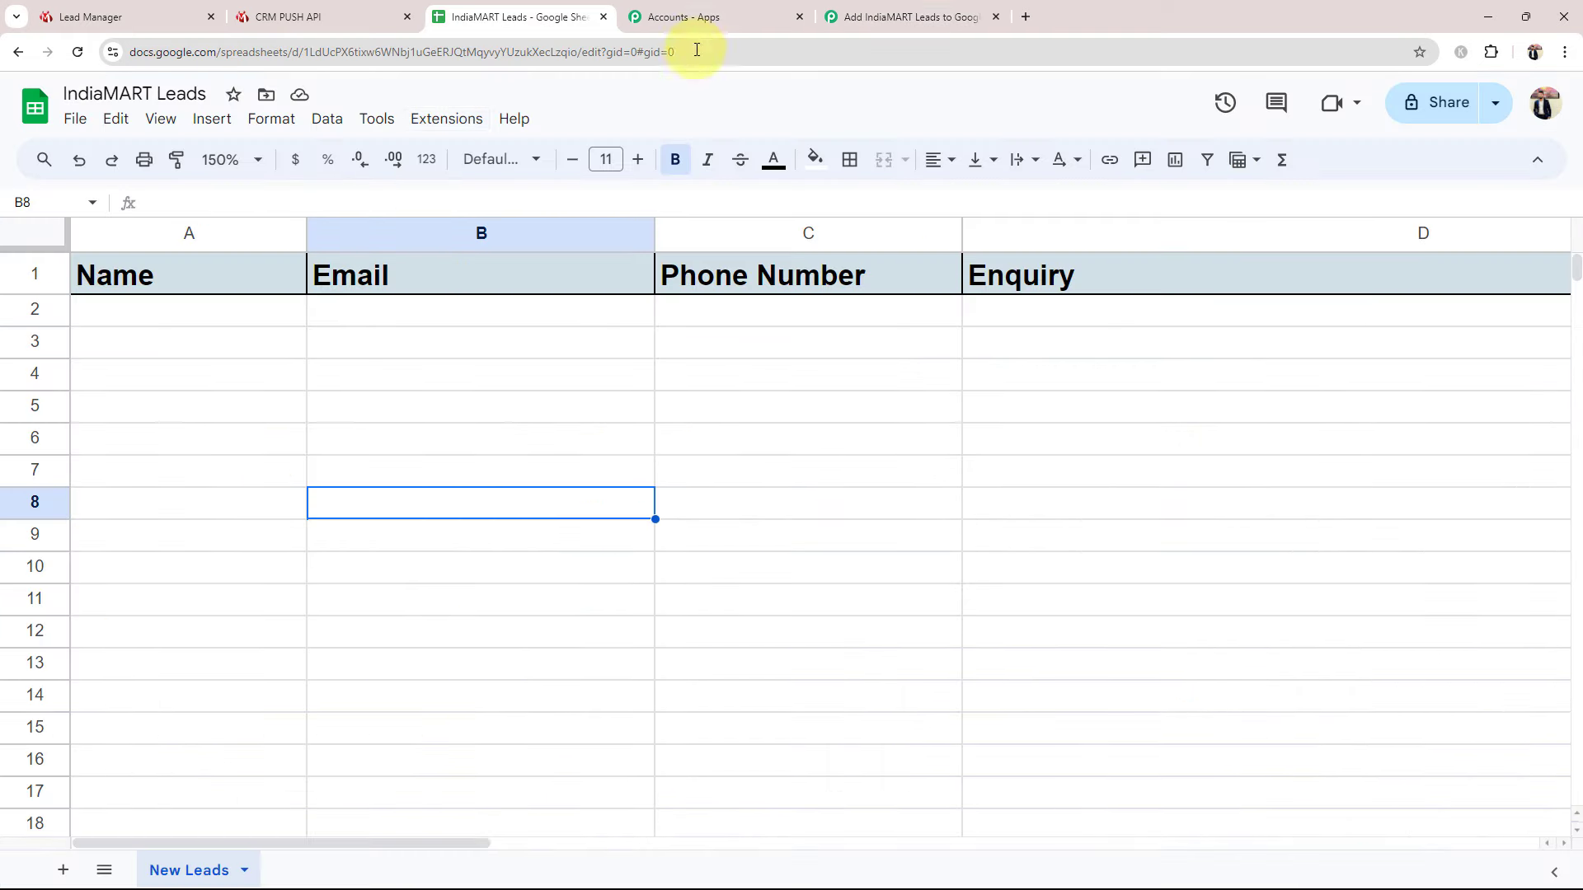
{"action": "left_click", "coordinate": [898, 17]}
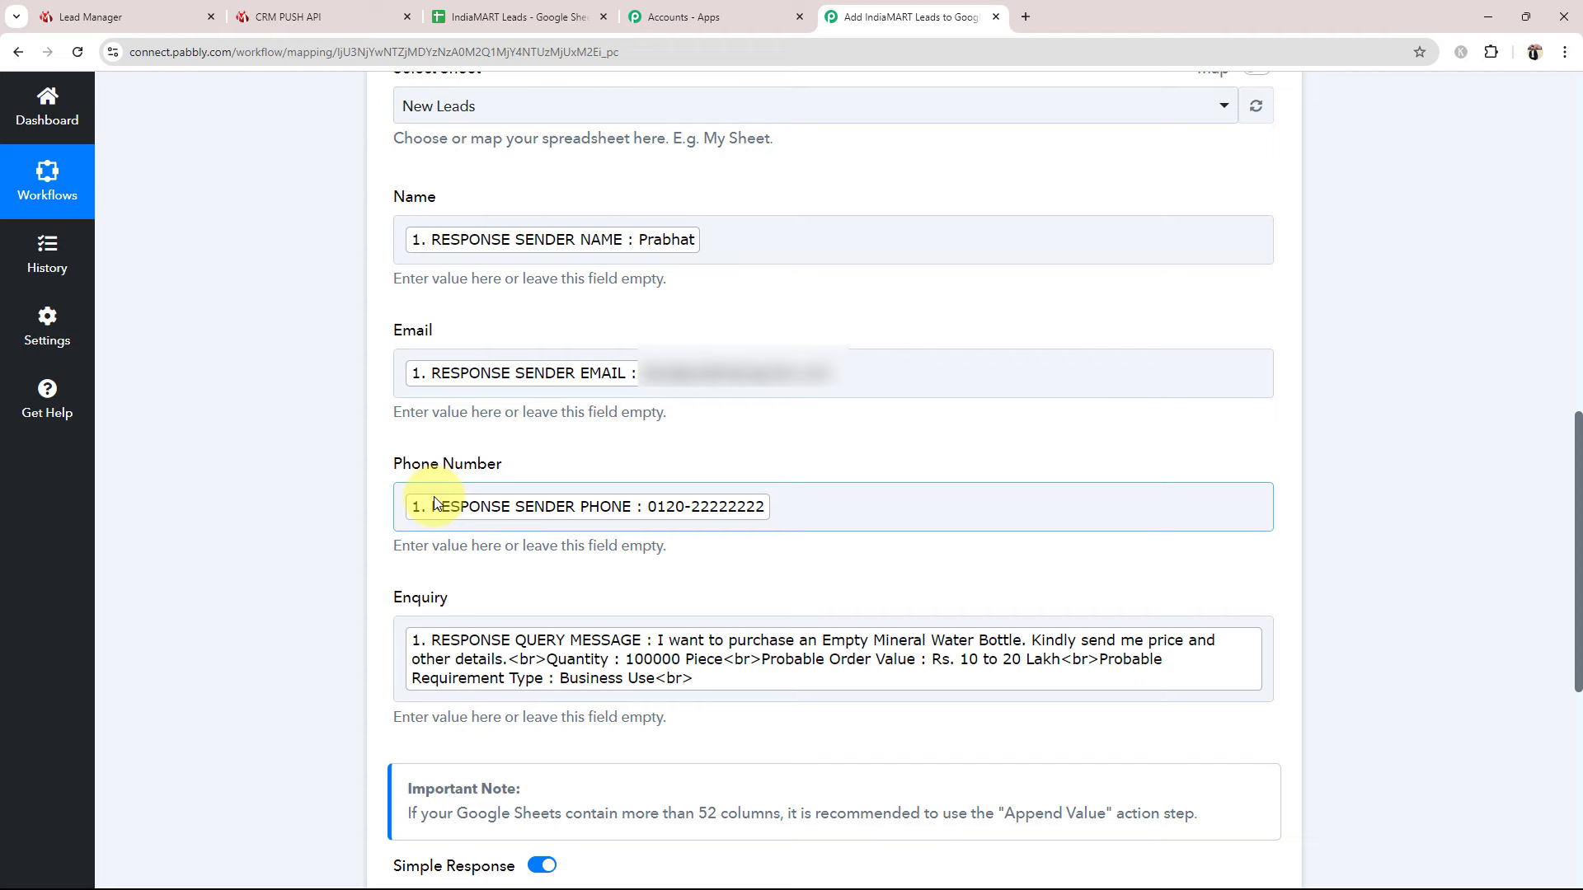
{"action": "scroll", "coordinate": [437, 507], "scroll_direction": "down", "scroll_amount": 2}
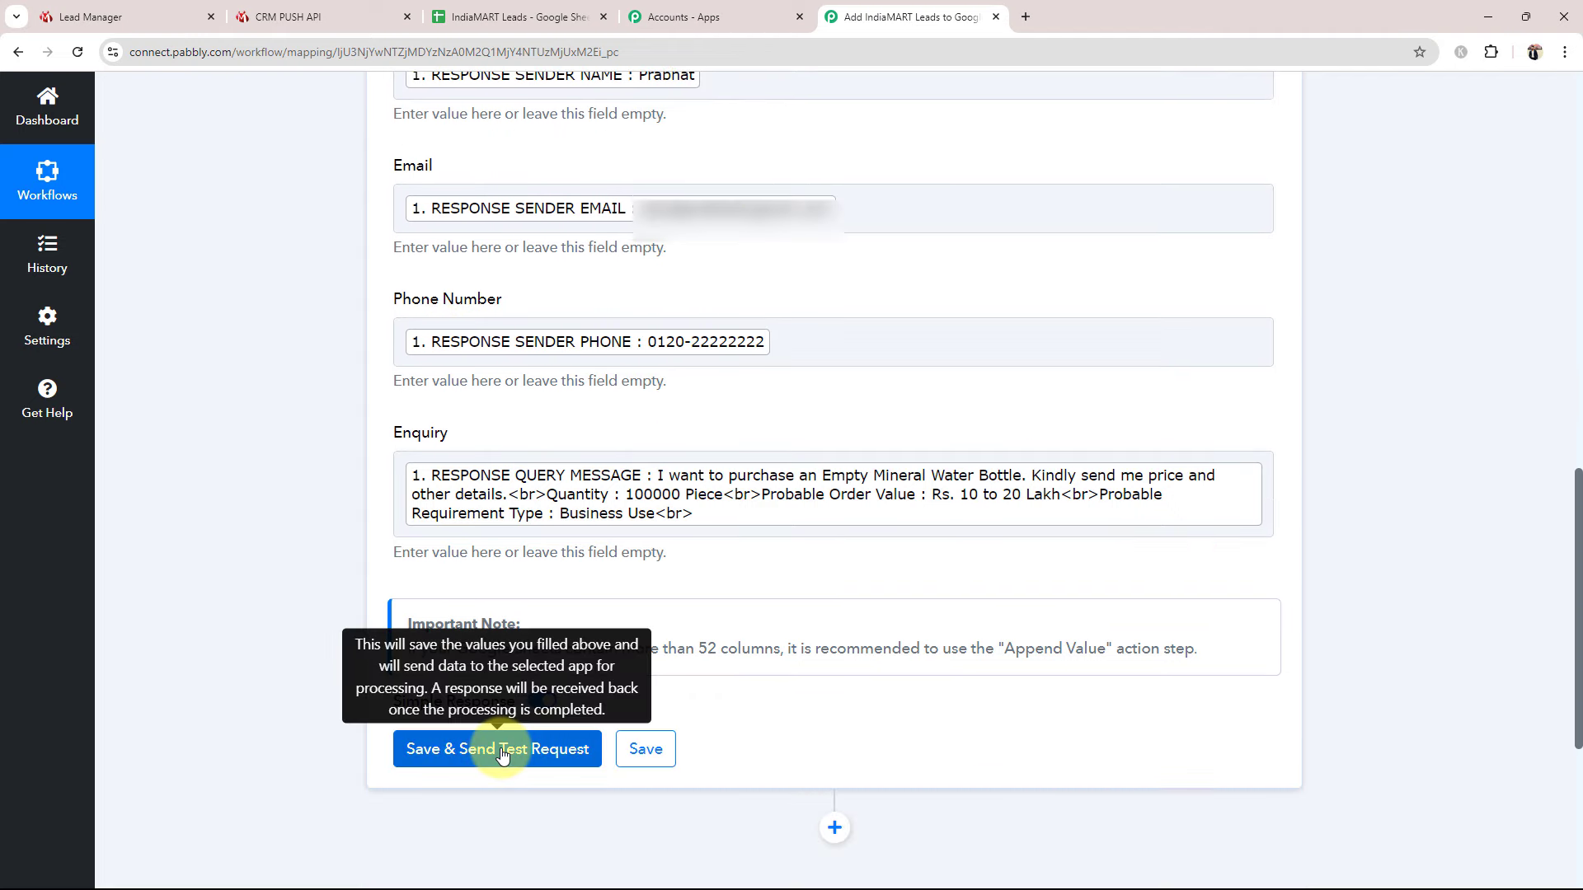
Save and send a test request, then view the lead added as row 2 of New Leads.
{"action": "left_click", "coordinate": [503, 752]}
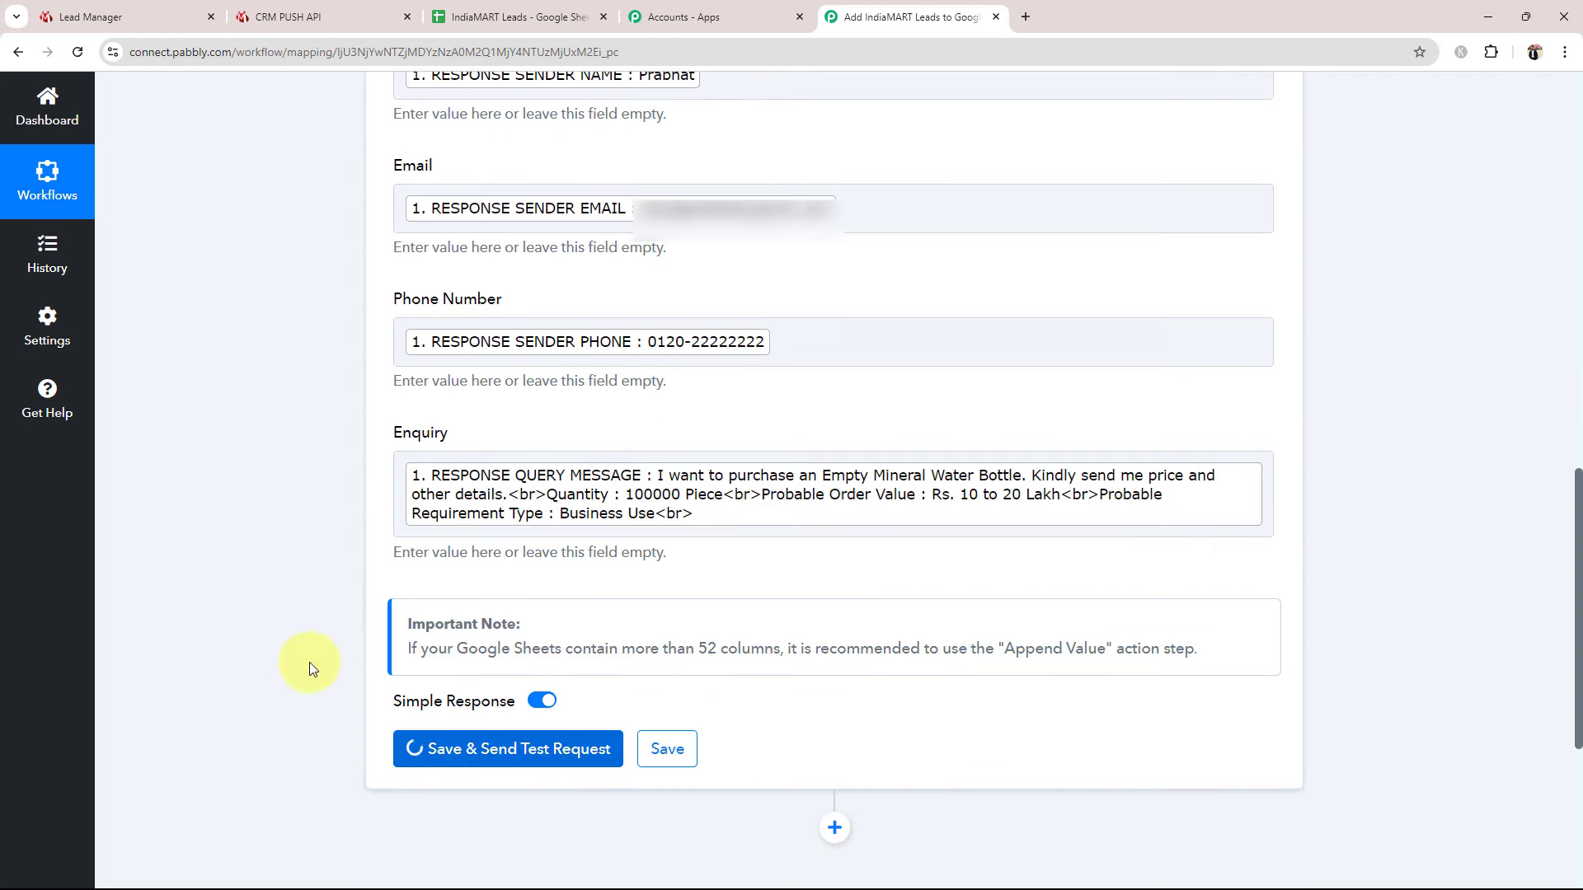
{"action": "scroll", "coordinate": [300, 616], "scroll_direction": "down", "scroll_amount": 2}
{"action": "scroll", "coordinate": [299, 615], "scroll_direction": "down", "scroll_amount": 2}
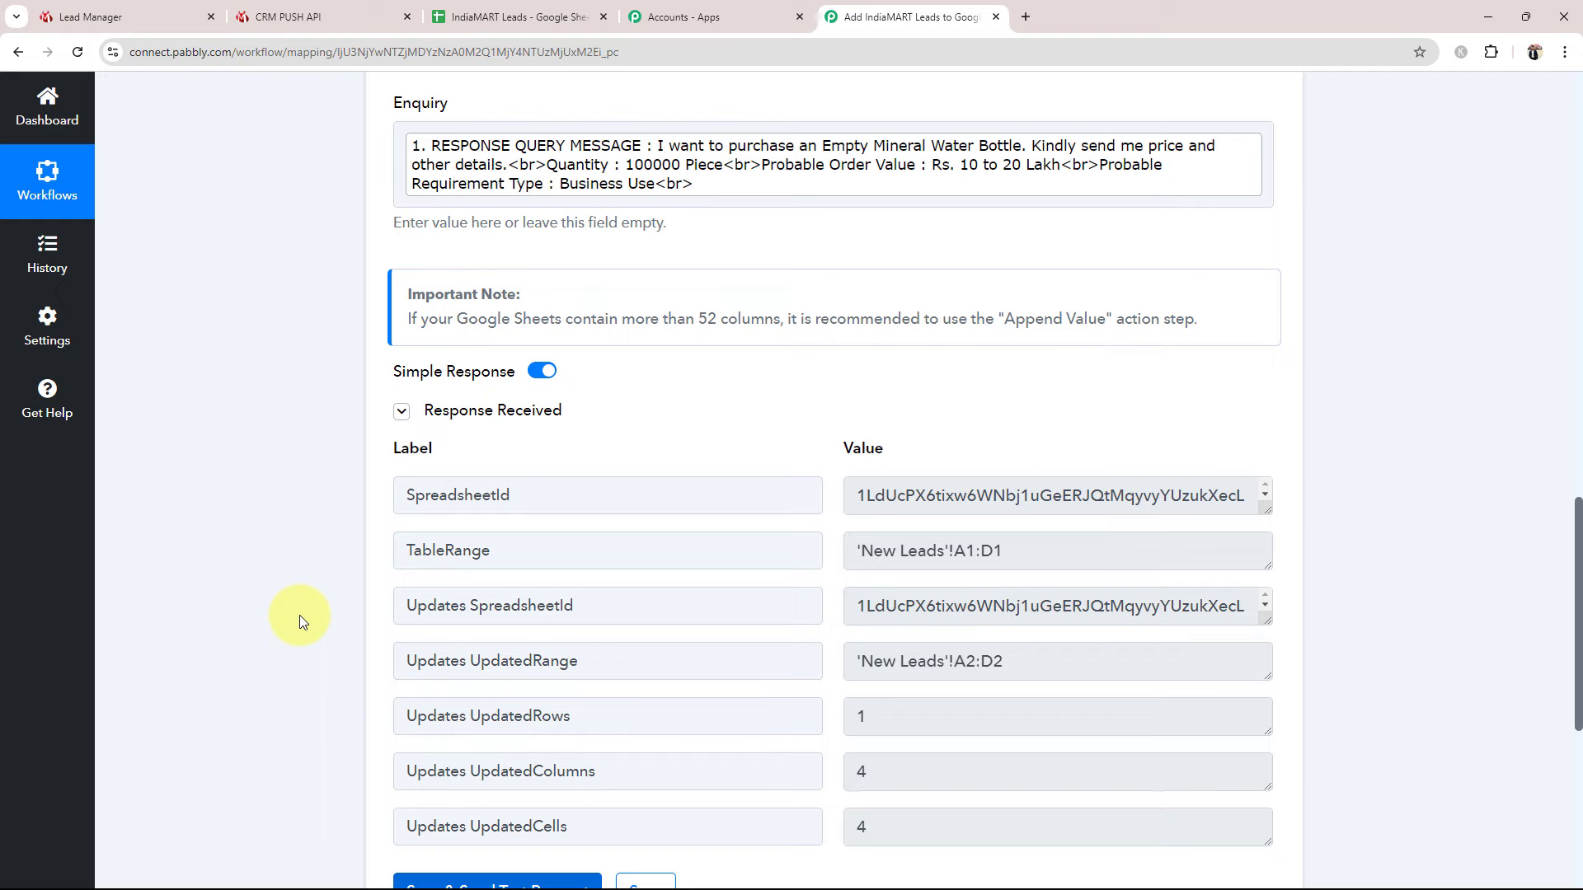
{"action": "left_click", "coordinate": [484, 10]}
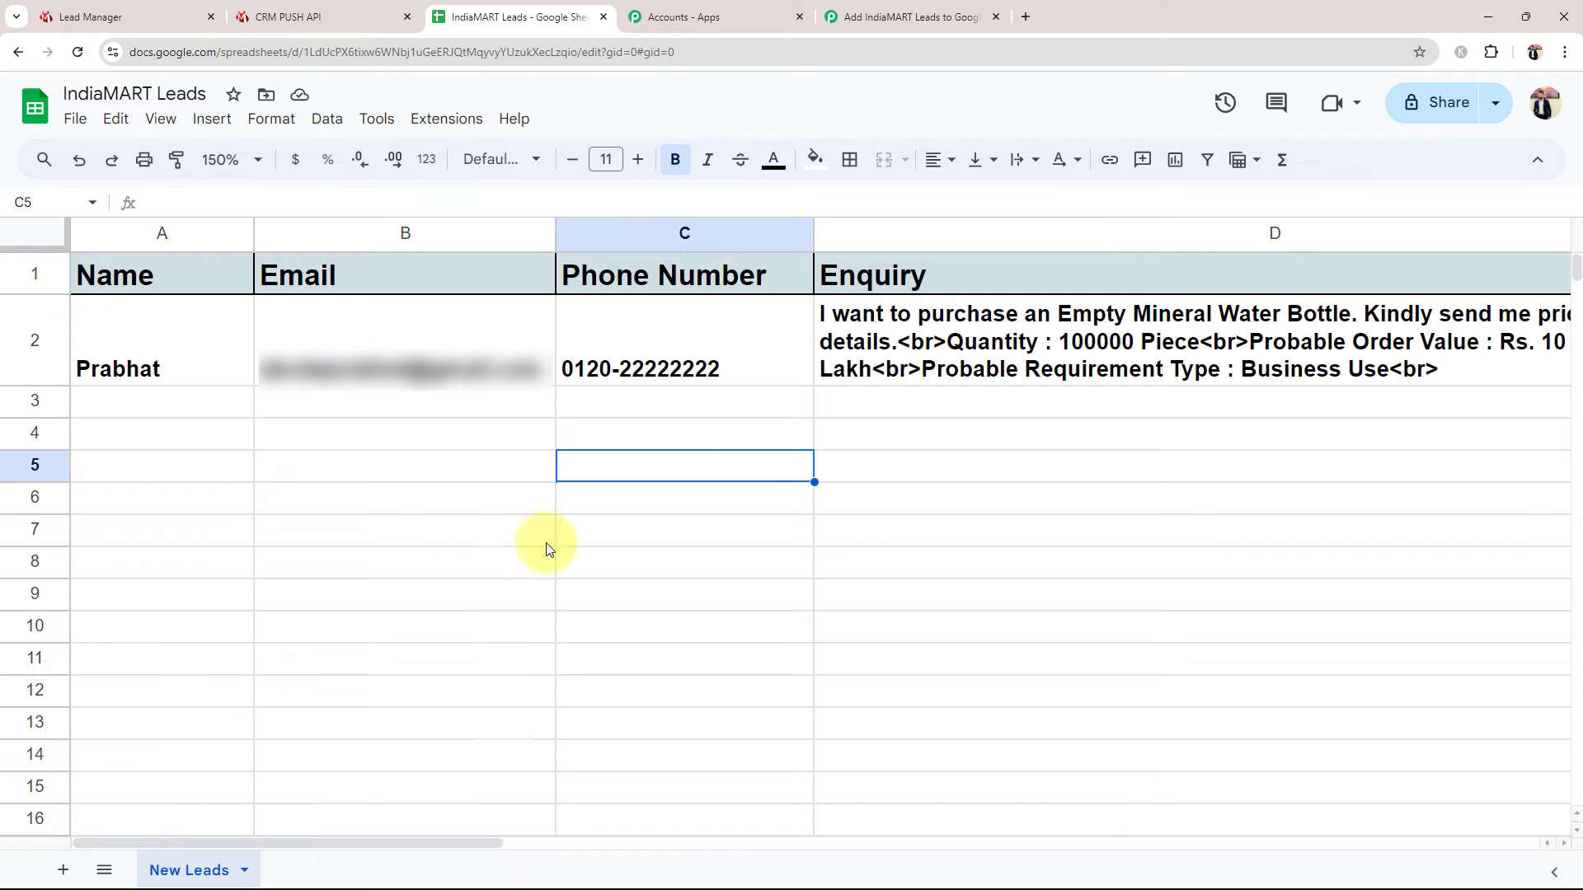
Collapse the Google Sheets Add New Row step in the Pabbly workflow.
{"action": "left_click", "coordinate": [897, 21]}
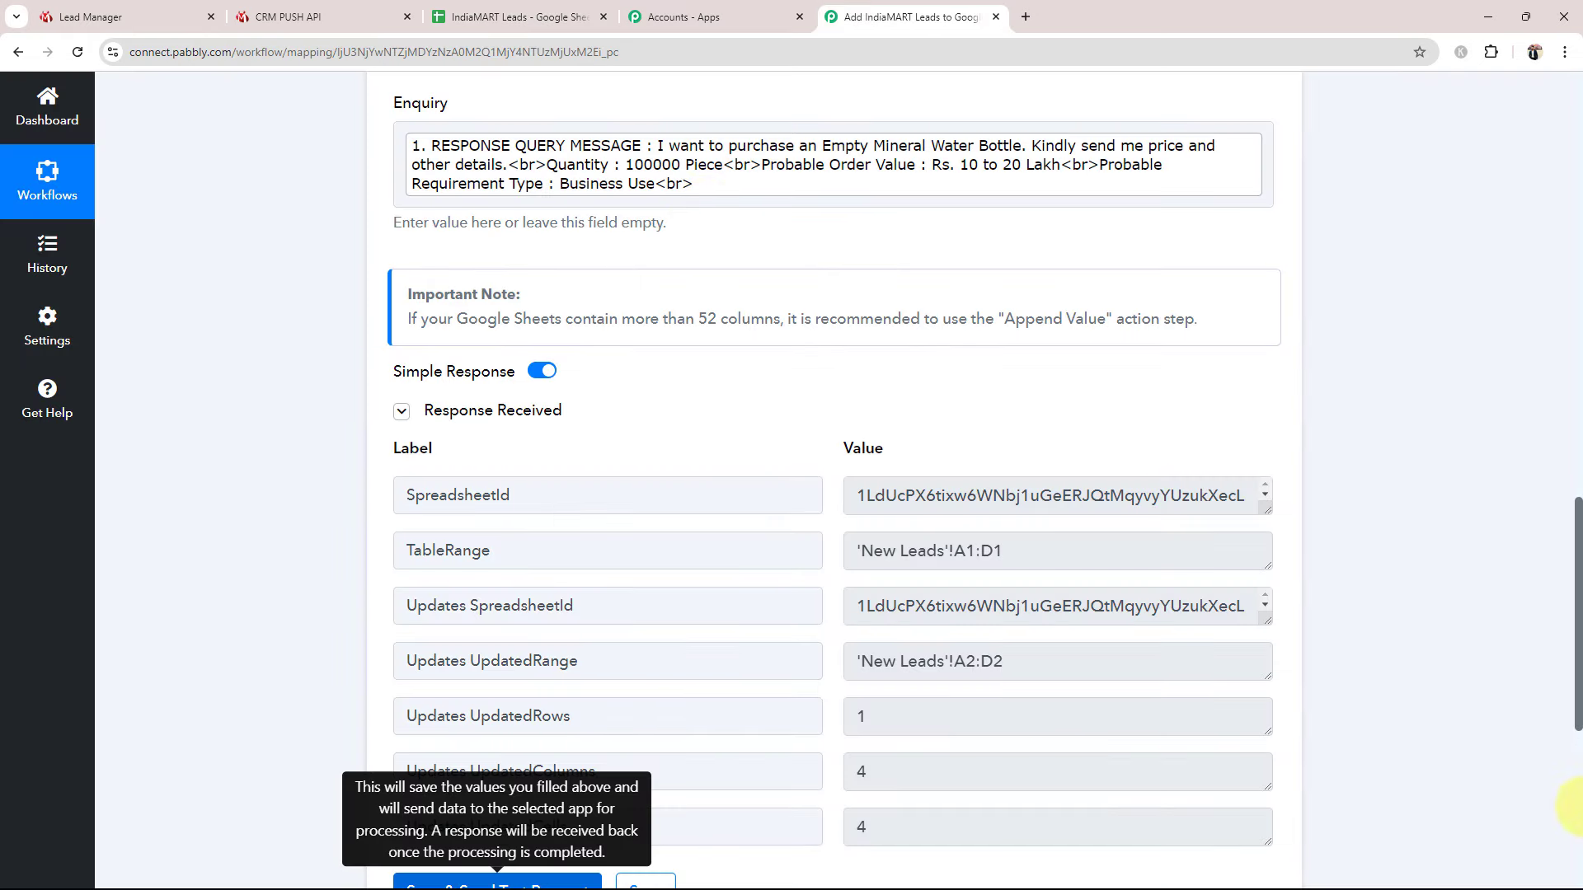
{"action": "left_click_drag", "start_coordinate": [1576, 685], "coordinate": [1577, 276]}
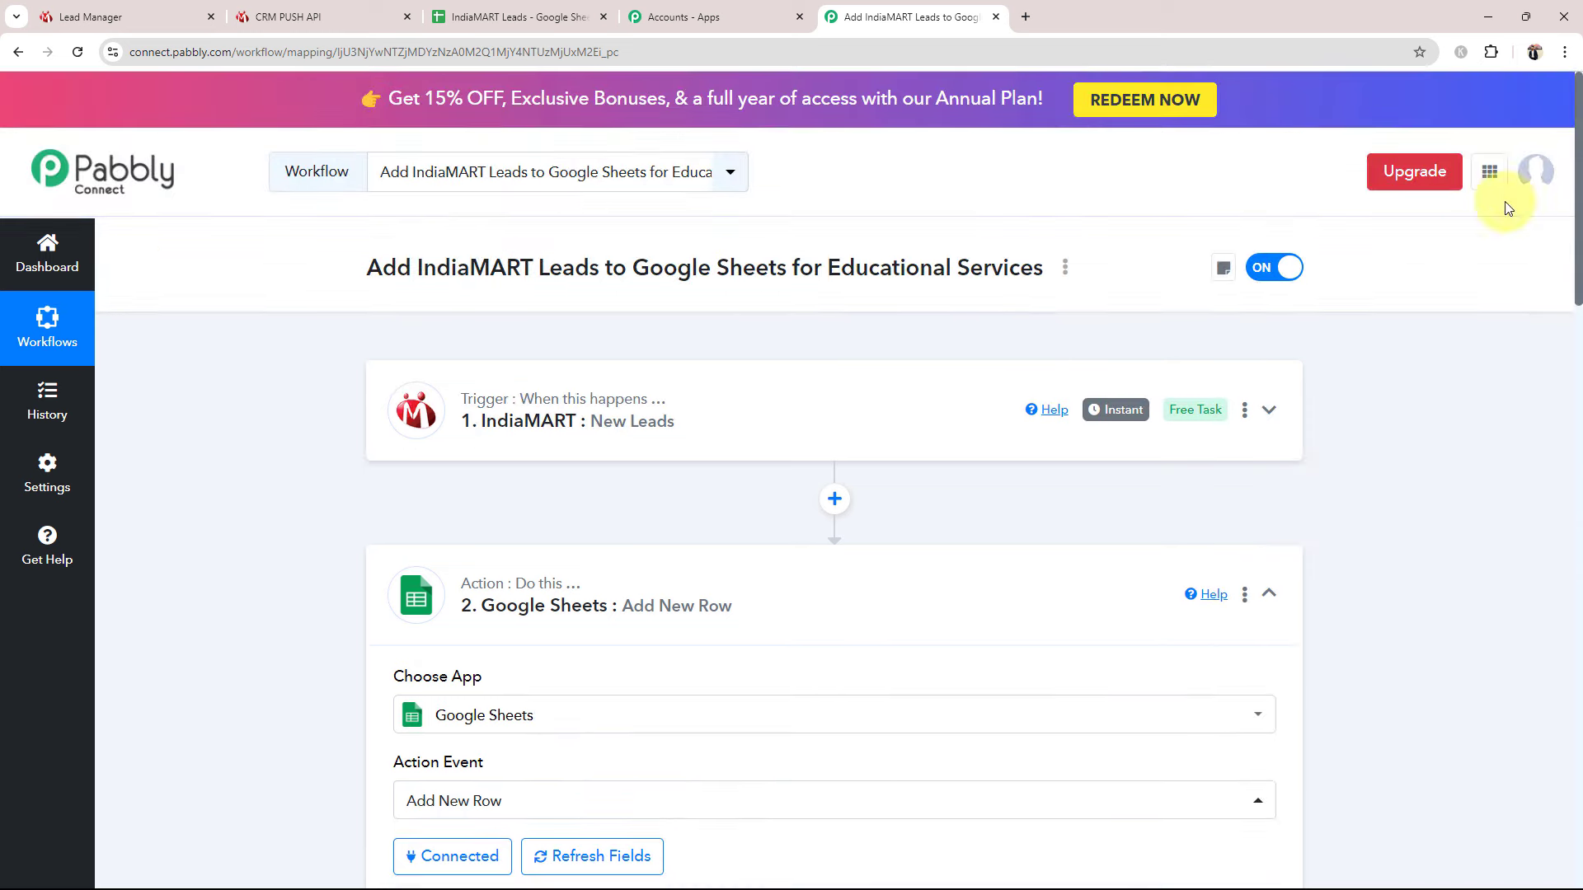
{"action": "left_click", "coordinate": [712, 607]}
{"action": "mouse_move", "coordinate": [1102, 409]}
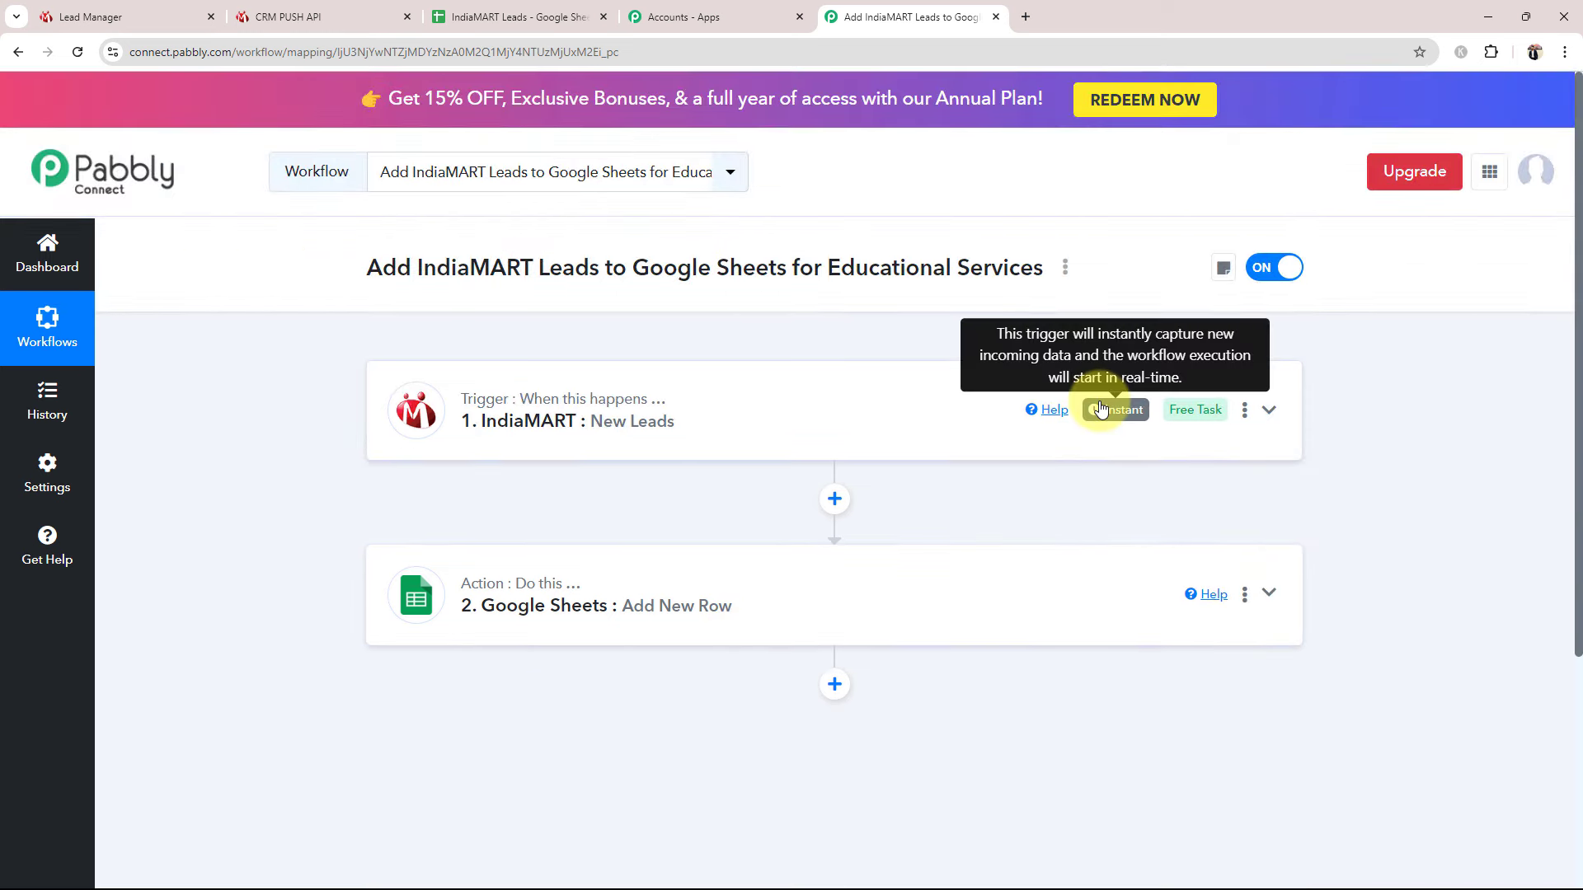